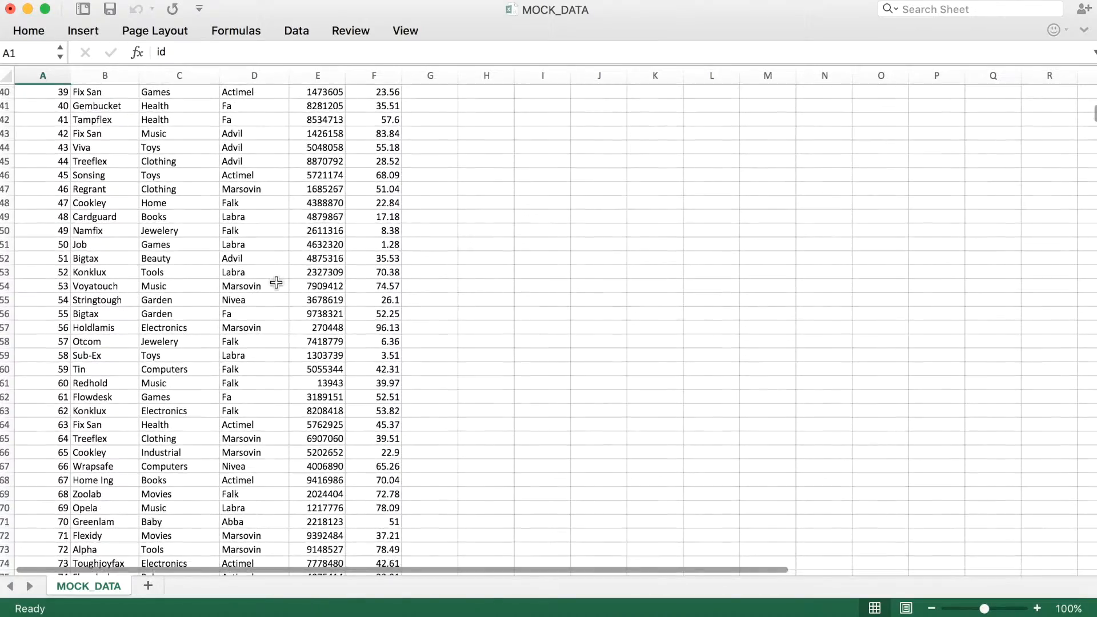
# Look through the product rows of the MOCK_DATA sheet
pyautogui.scroll(-10, 276, 282)
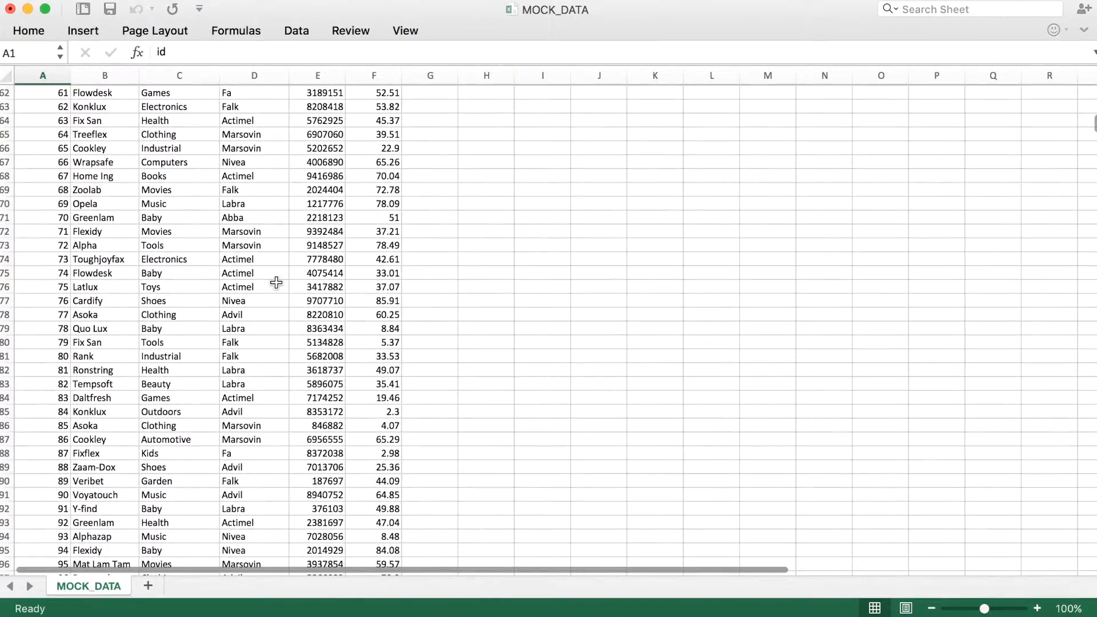
pyautogui.scroll(-10, 276, 284)
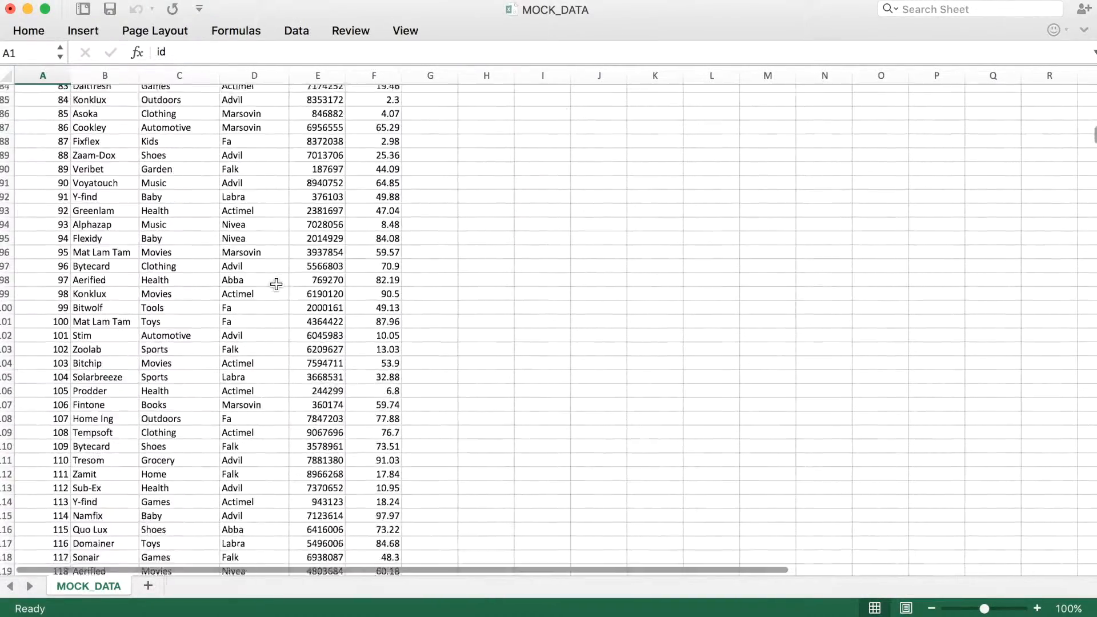
pyautogui.scroll(-4, 276, 284)
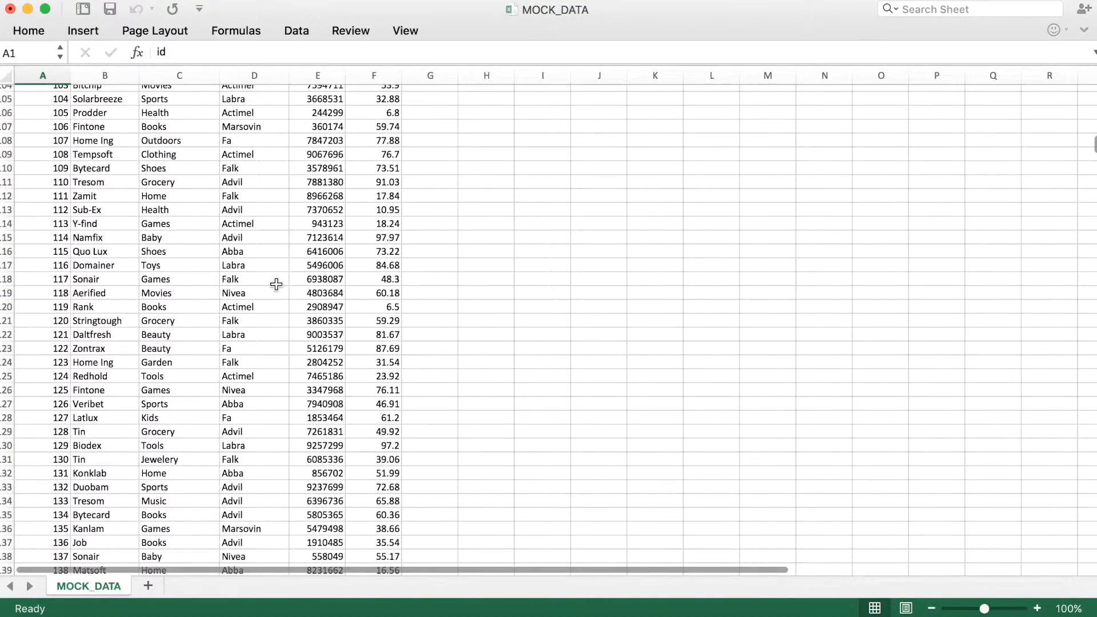
# Switch to Google Chrome and log in to Minely with the account password
pyautogui.click(127, 612)
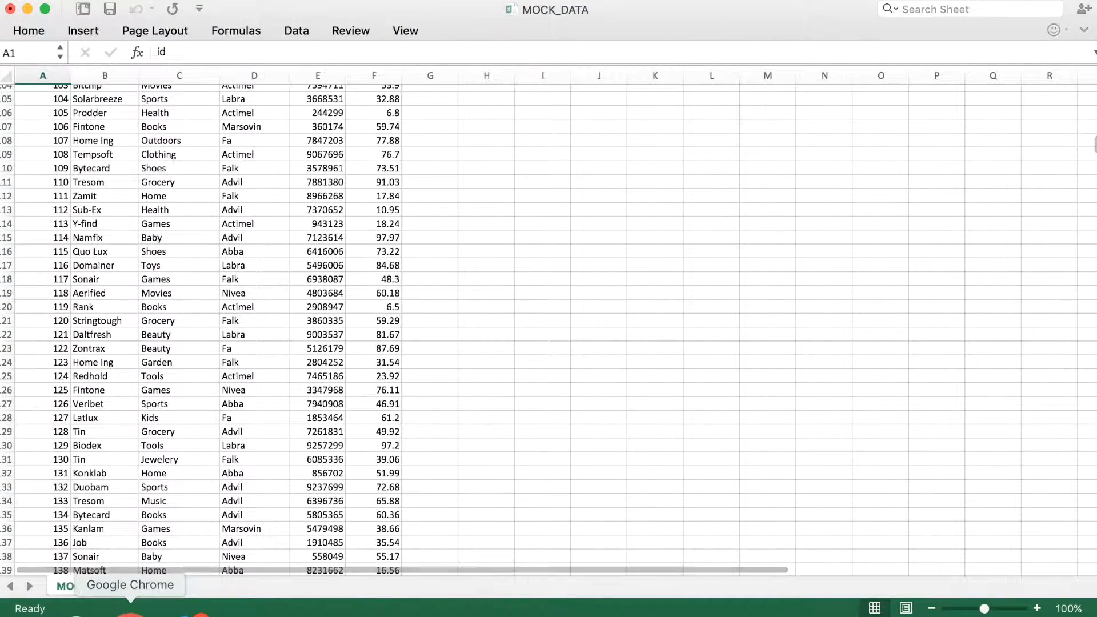
pyautogui.click(513, 360)
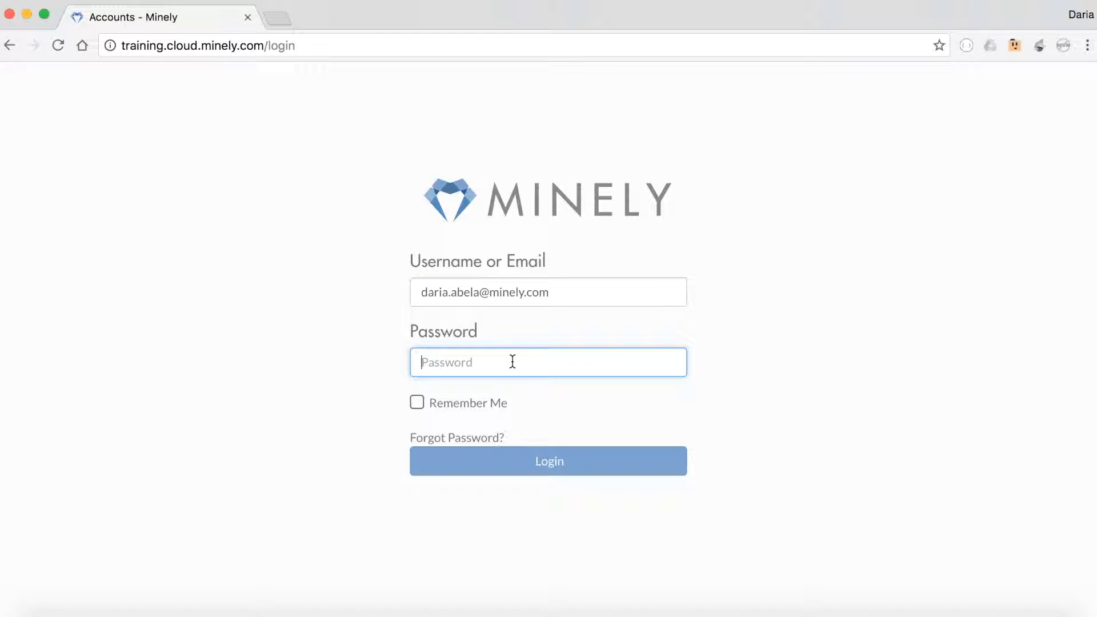
pyautogui.press('super+v')
pyautogui.click(543, 466)
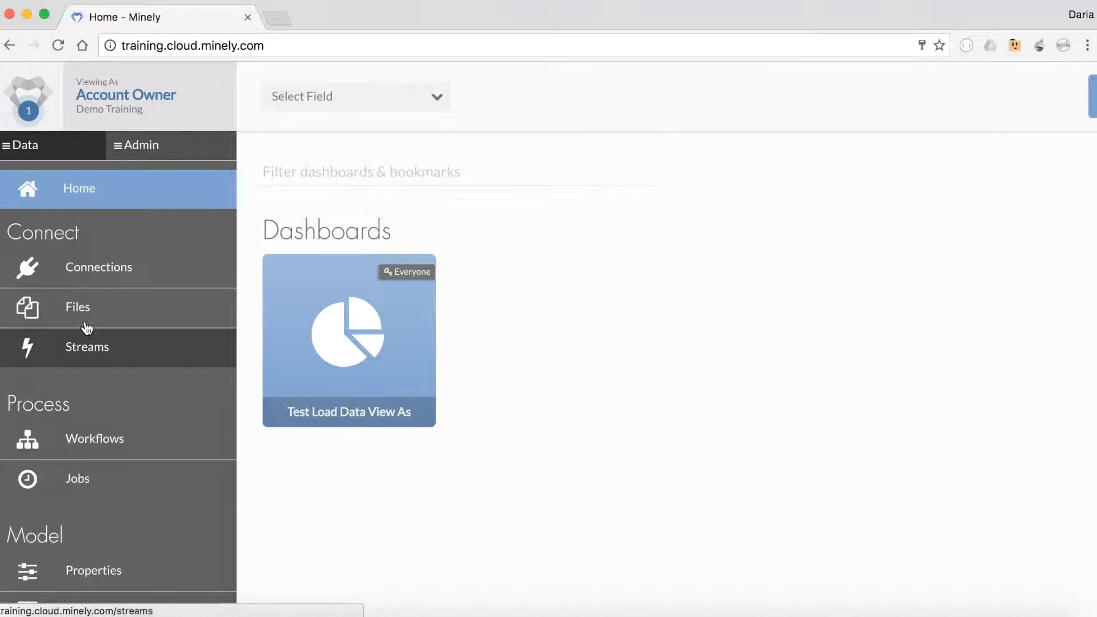
# Upload MOCK_DATA.csv from the Documents folder to the Minely files
pyautogui.click(77, 314)
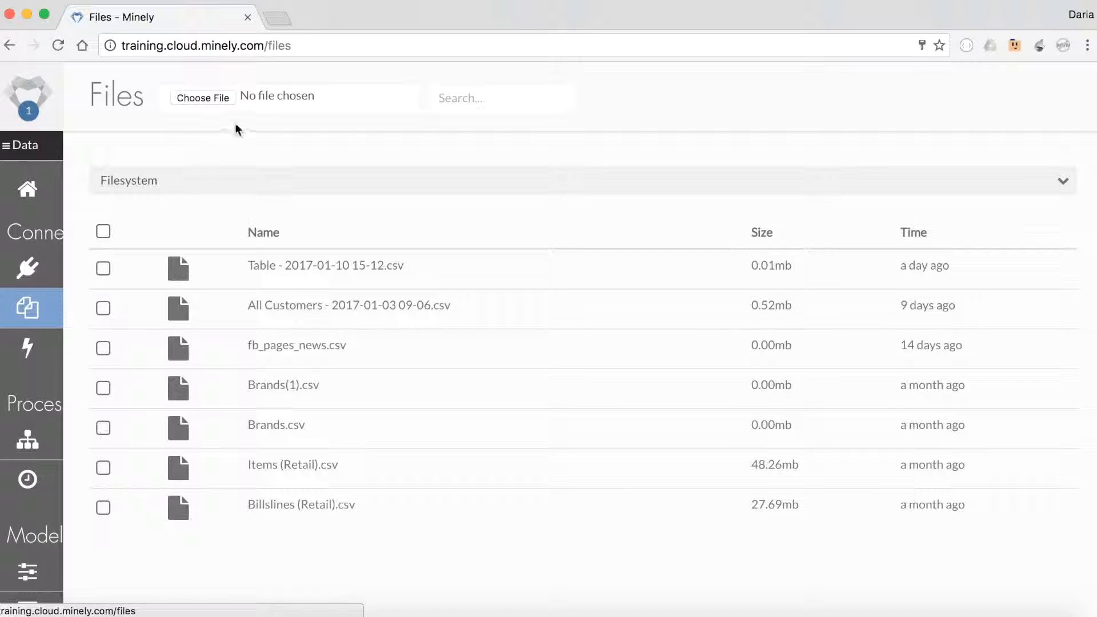
pyautogui.click(200, 99)
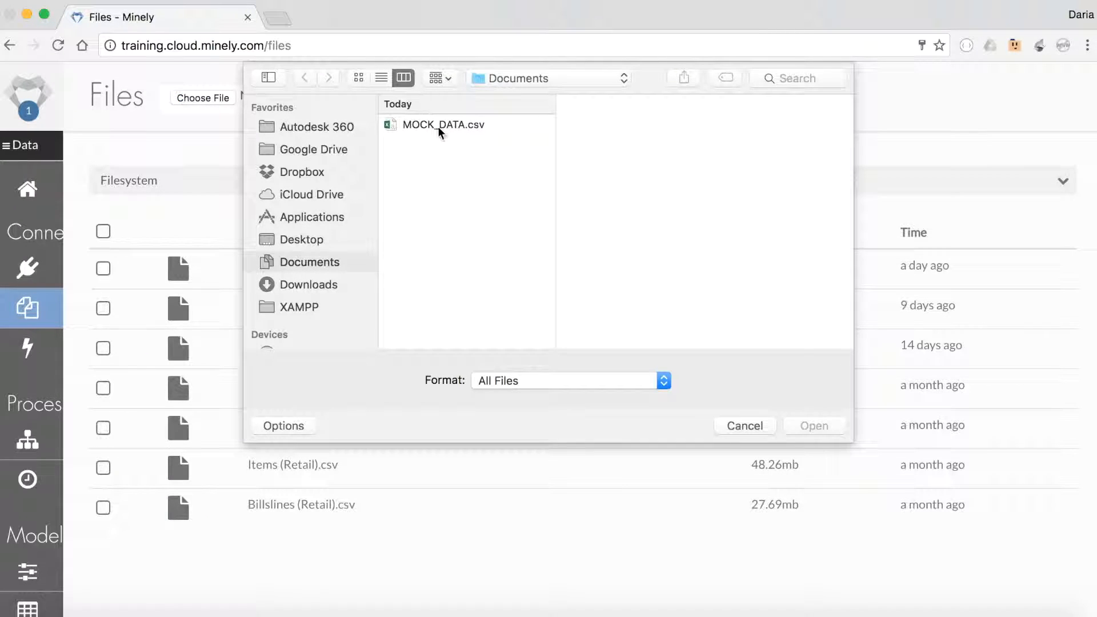
pyautogui.click(439, 128)
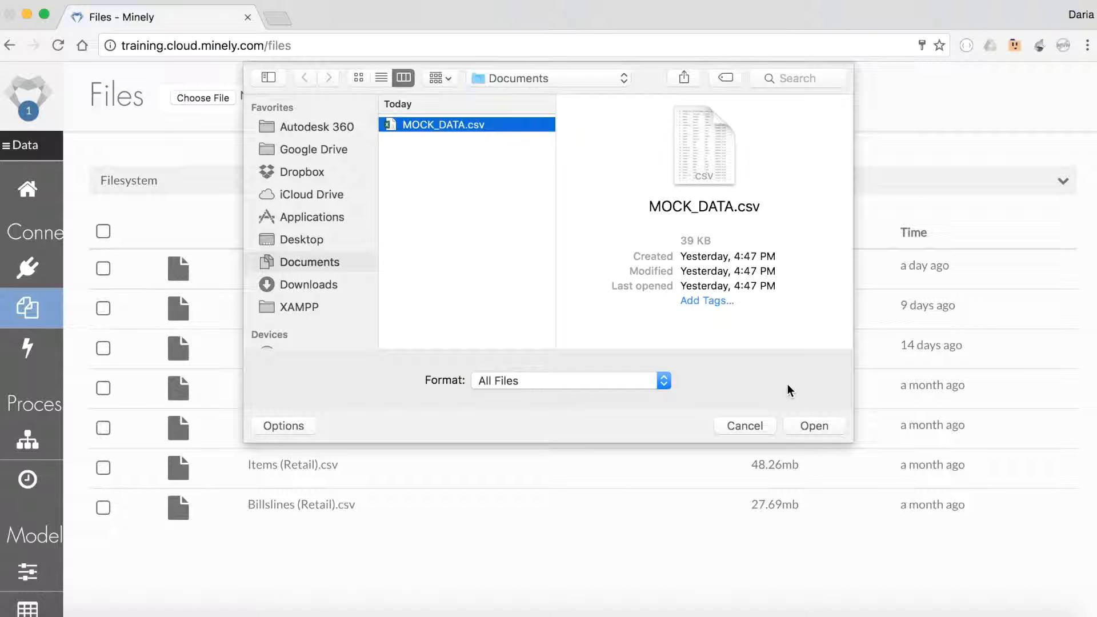
pyautogui.click(818, 427)
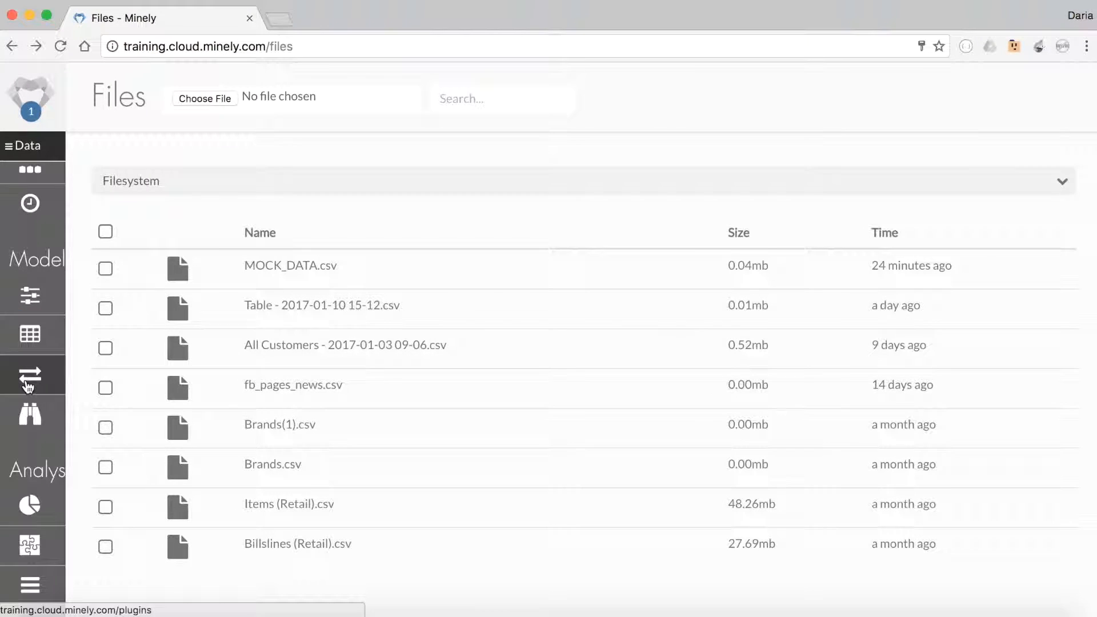
# Start a new dashboard titled "Products Dashboard"
pyautogui.moveTo(51, 409)
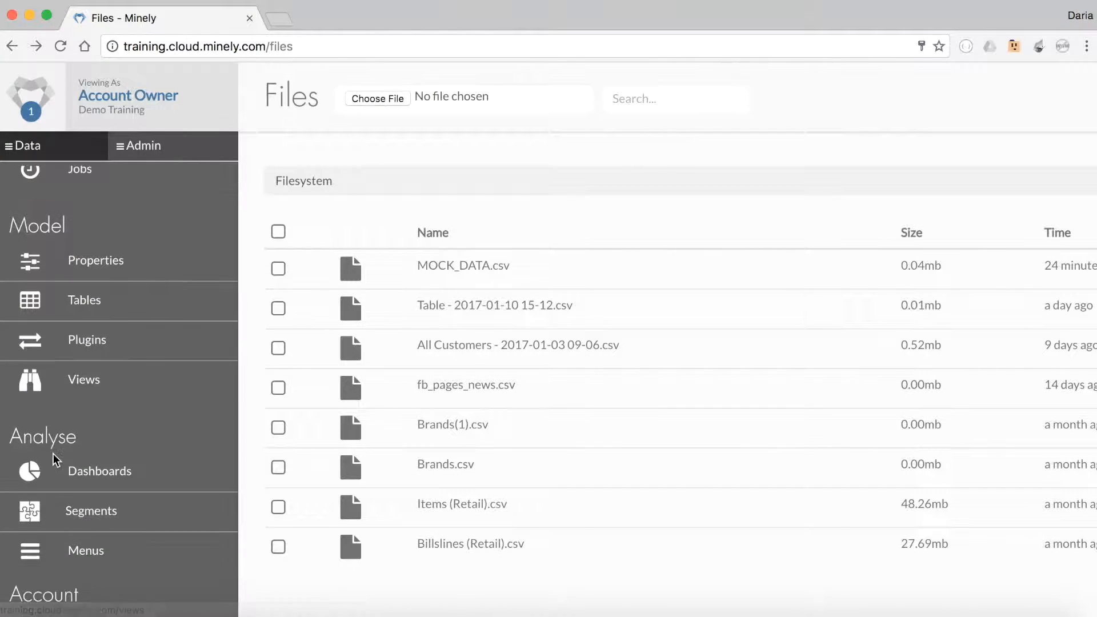
pyautogui.click(54, 457)
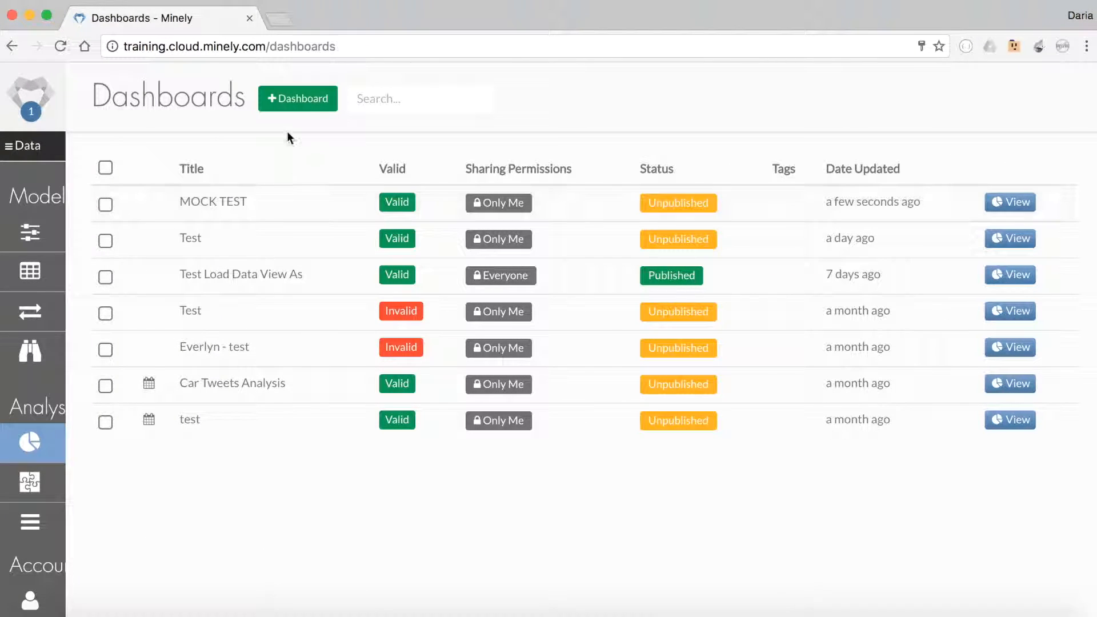
pyautogui.click(289, 107)
pyautogui.click(346, 188)
pyautogui.write('Products')
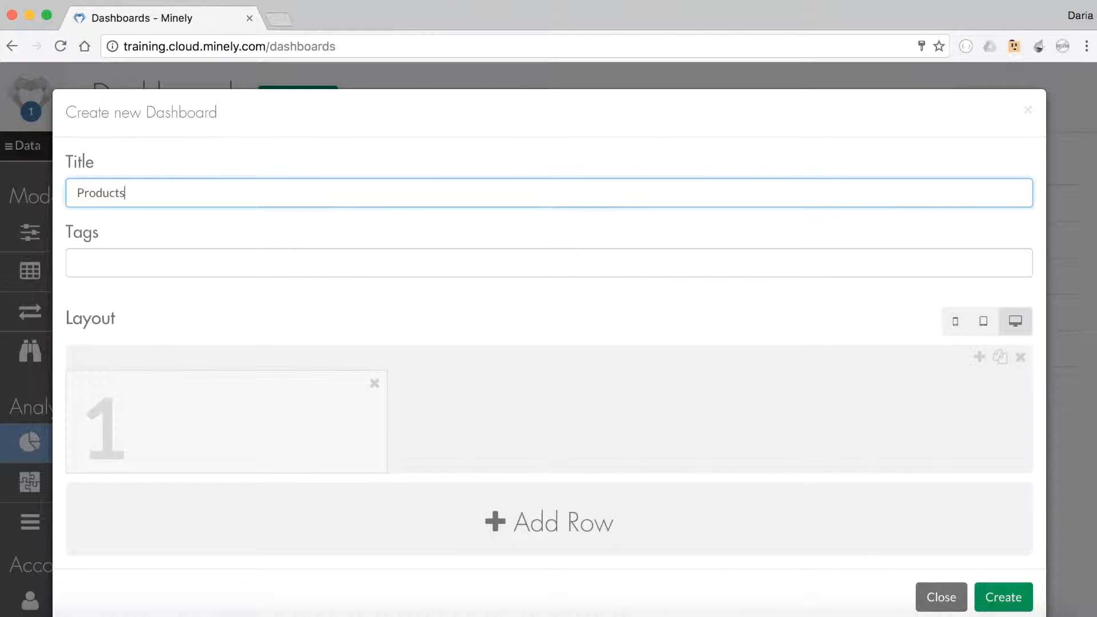
pyautogui.write(' Dashboard')
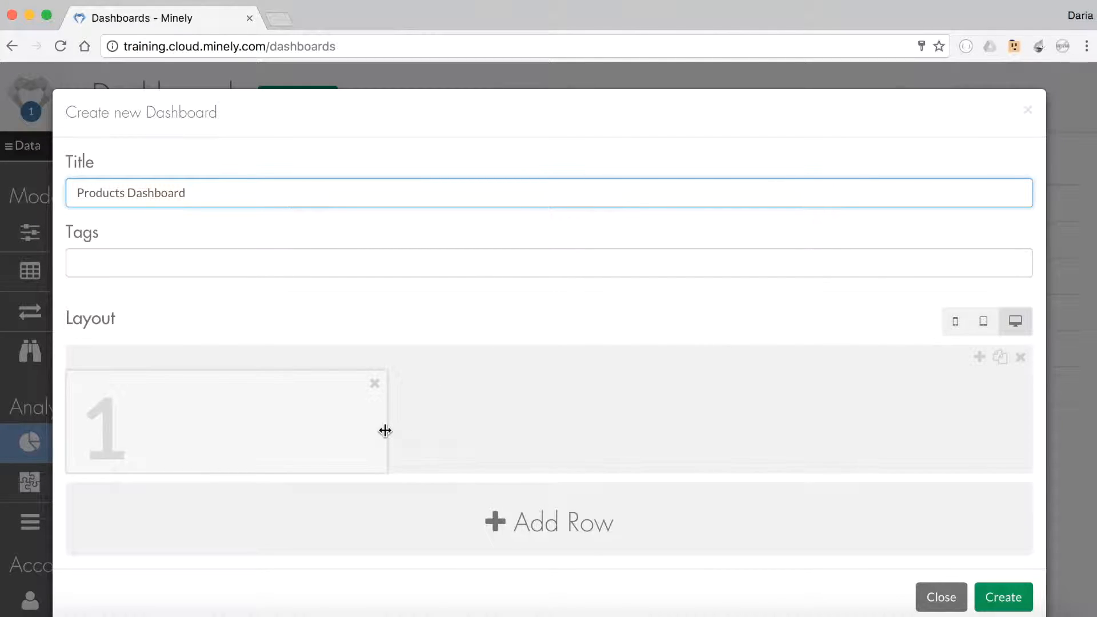
# Add four columns to the layout row, widening regions 4 and 5 to half the row width each
pyautogui.click(981, 360)
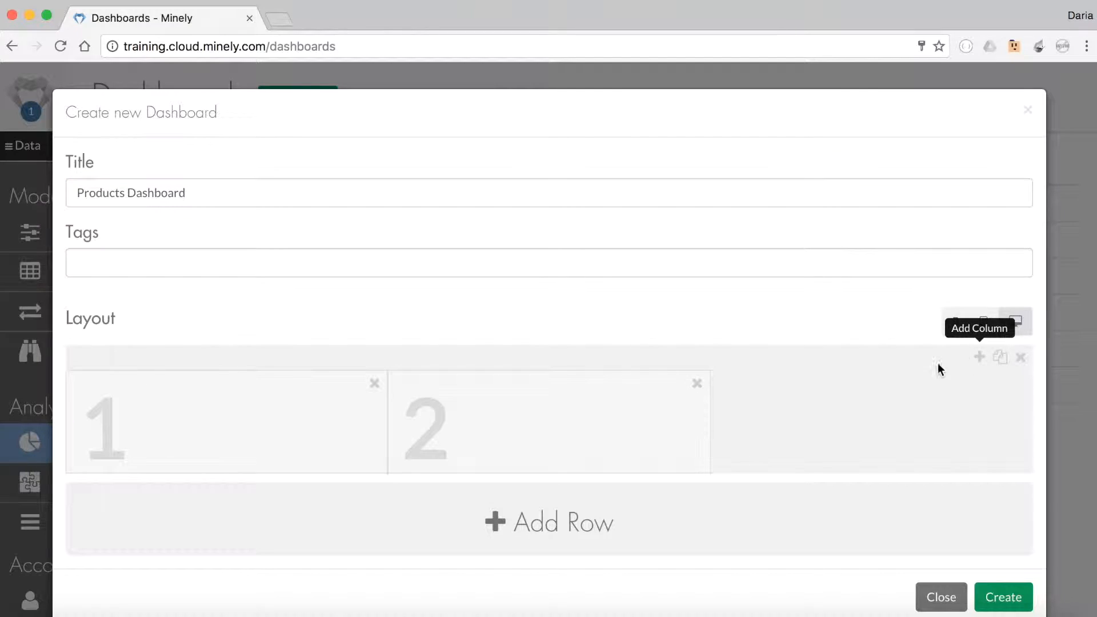
pyautogui.click(979, 361)
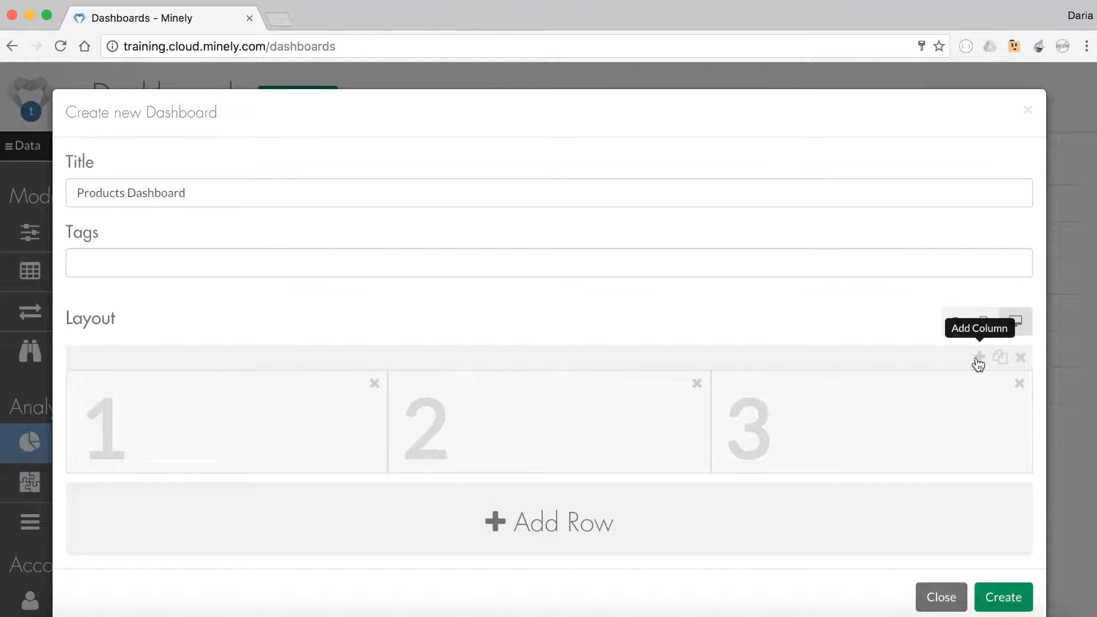
pyautogui.click(981, 362)
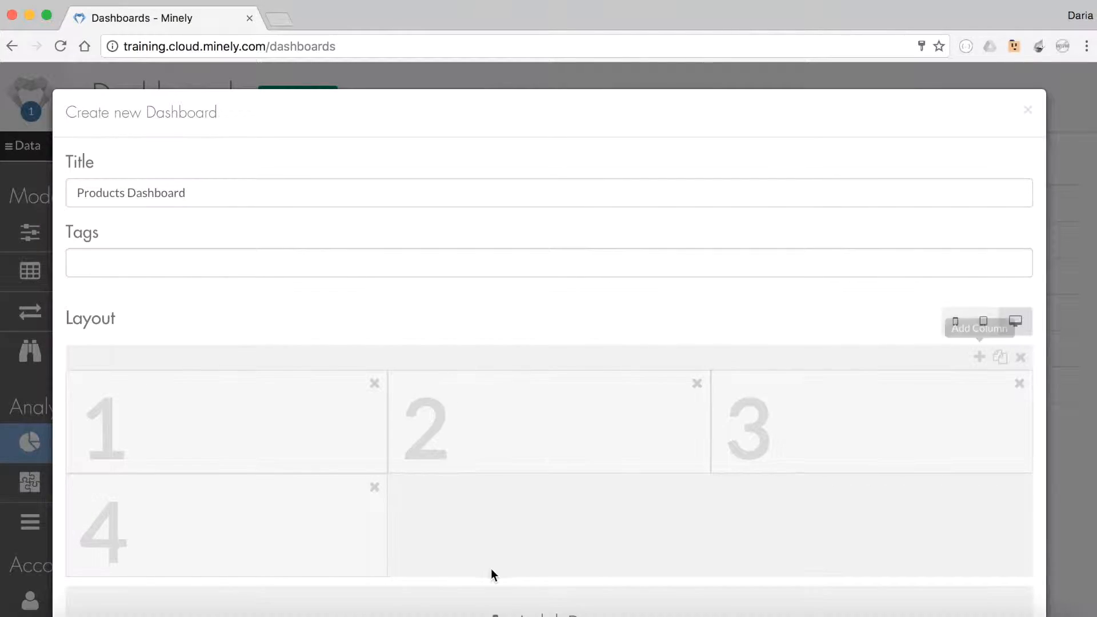
pyautogui.moveTo(386, 529); pyautogui.dragTo(520, 528)
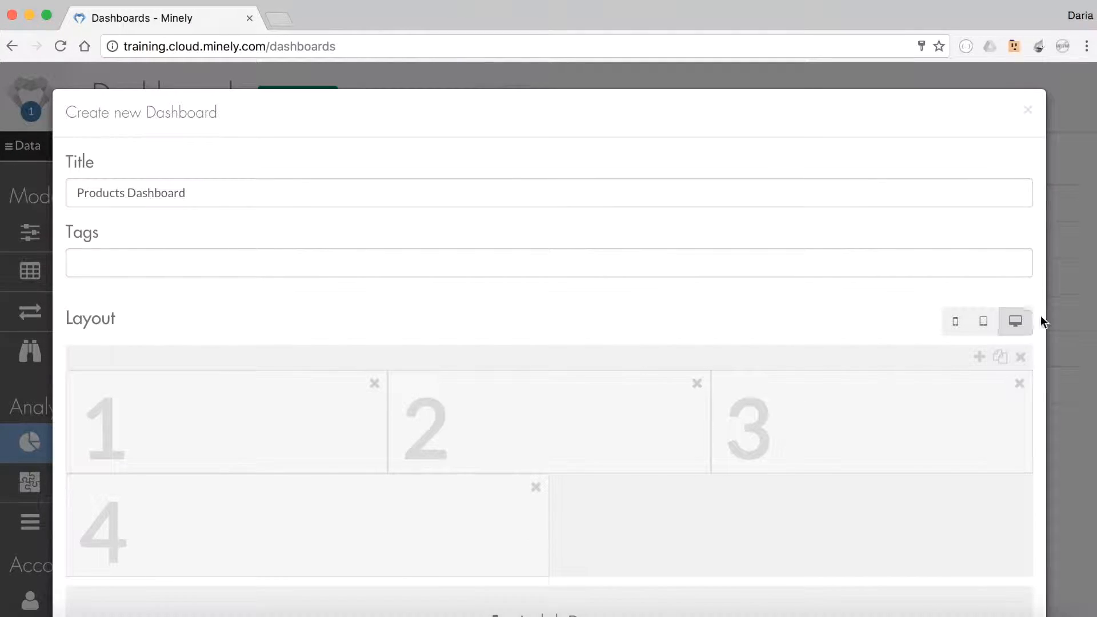
pyautogui.click(979, 361)
pyautogui.moveTo(870, 527); pyautogui.dragTo(1011, 531)
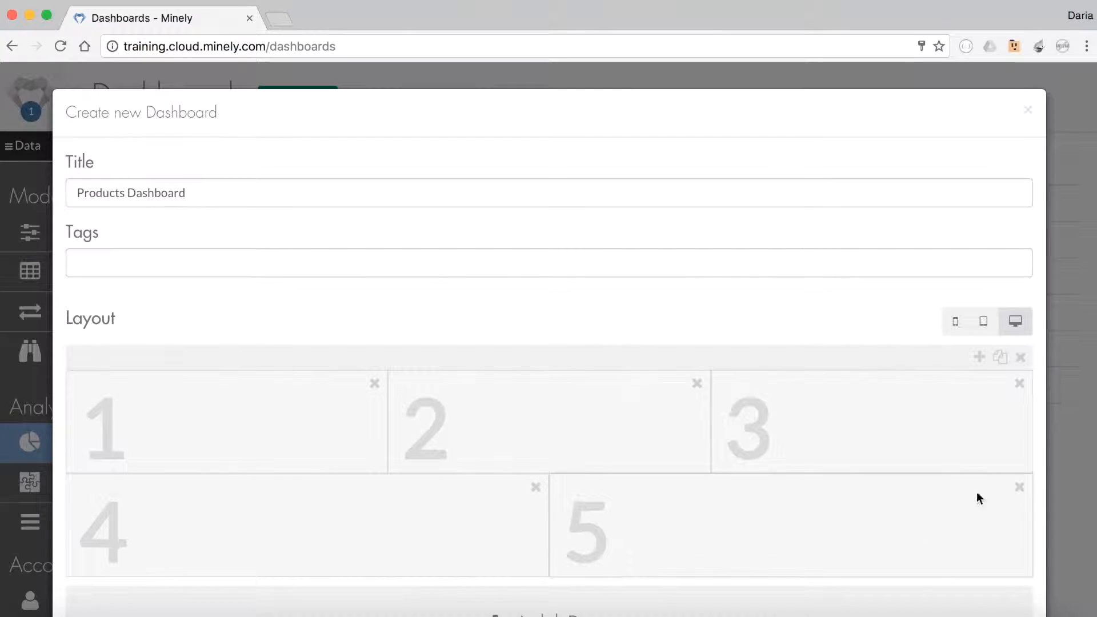
# Add a sixth column stretched to the full row width and create the dashboard
pyautogui.click(980, 358)
pyautogui.scroll(-2, 826, 483)
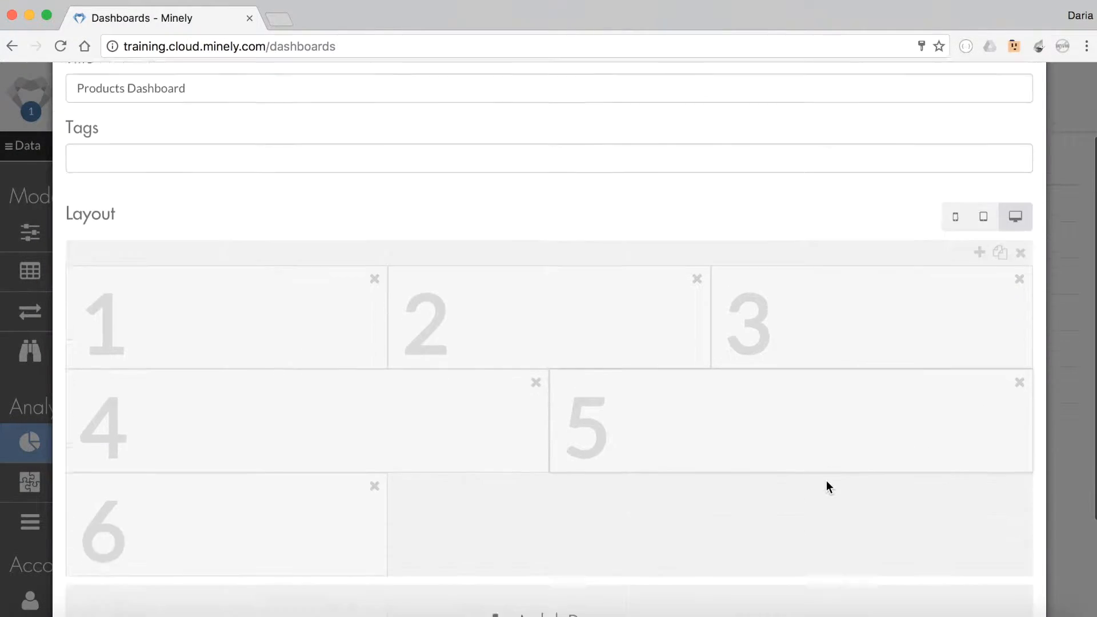
pyautogui.scroll(-2, 827, 481)
pyautogui.moveTo(387, 443); pyautogui.dragTo(1020, 456)
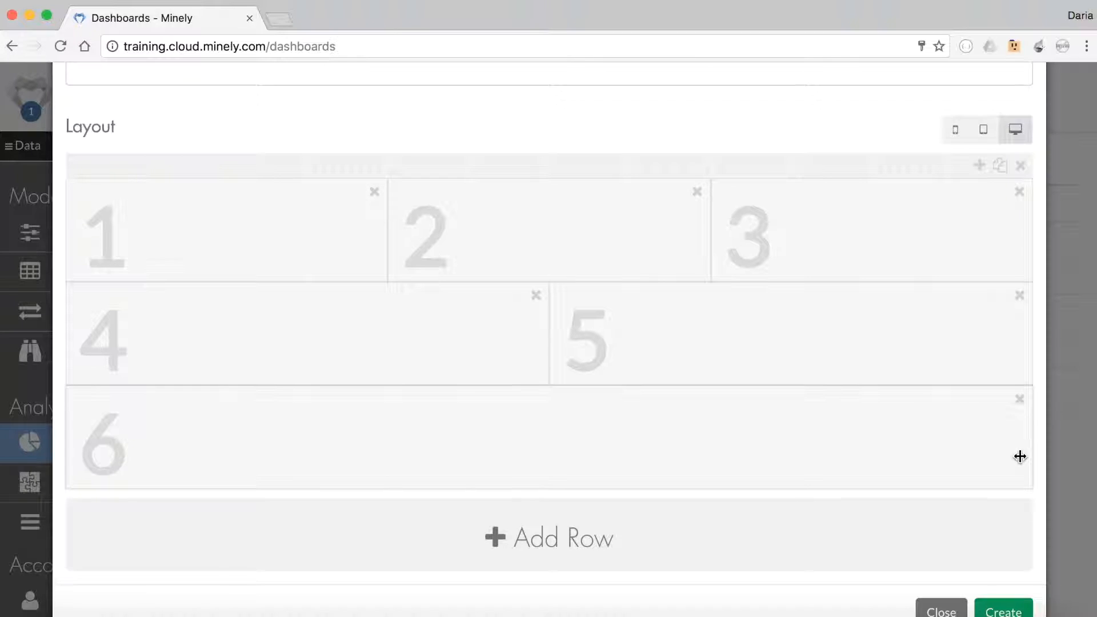
pyautogui.scroll(-1, 858, 479)
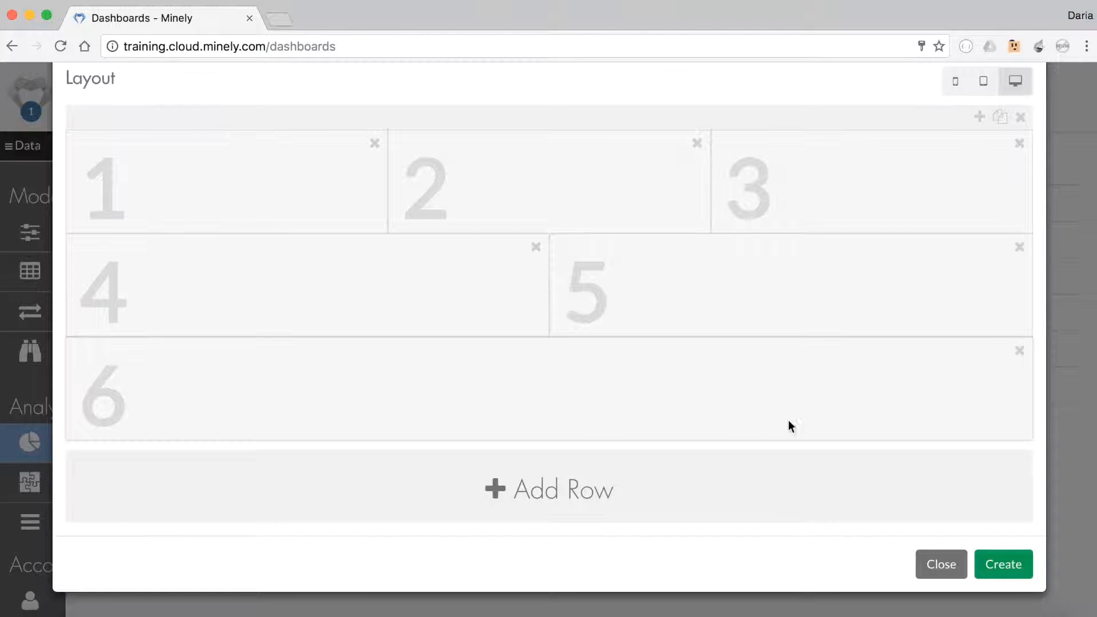
pyautogui.click(1004, 565)
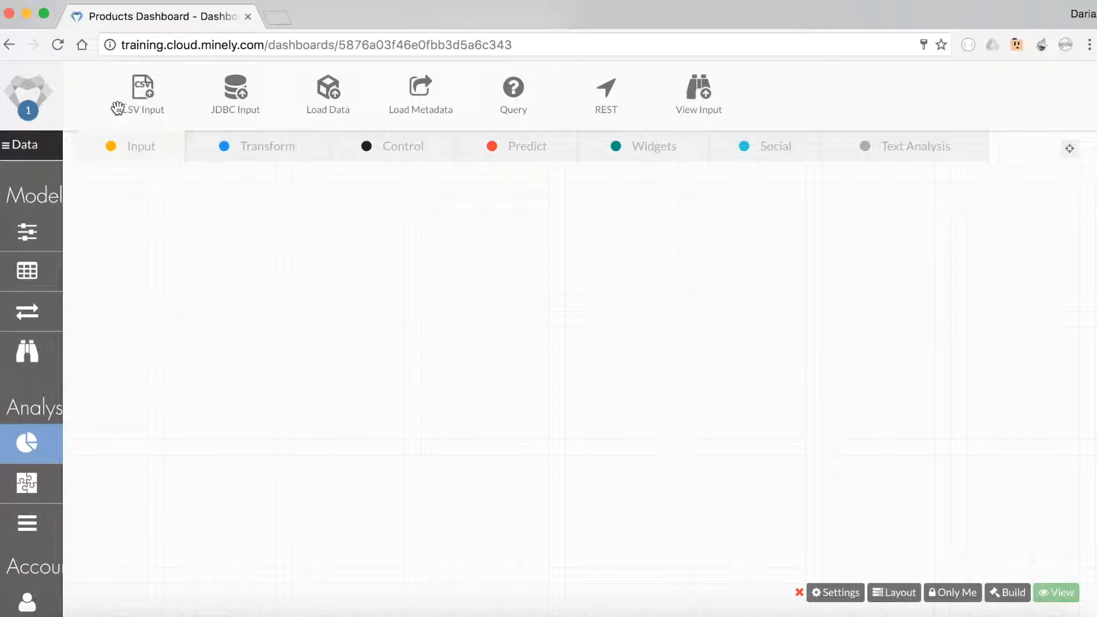
# Place a CSV Input node on the upper middle of the empty dashboard canvas
pyautogui.click(654, 149)
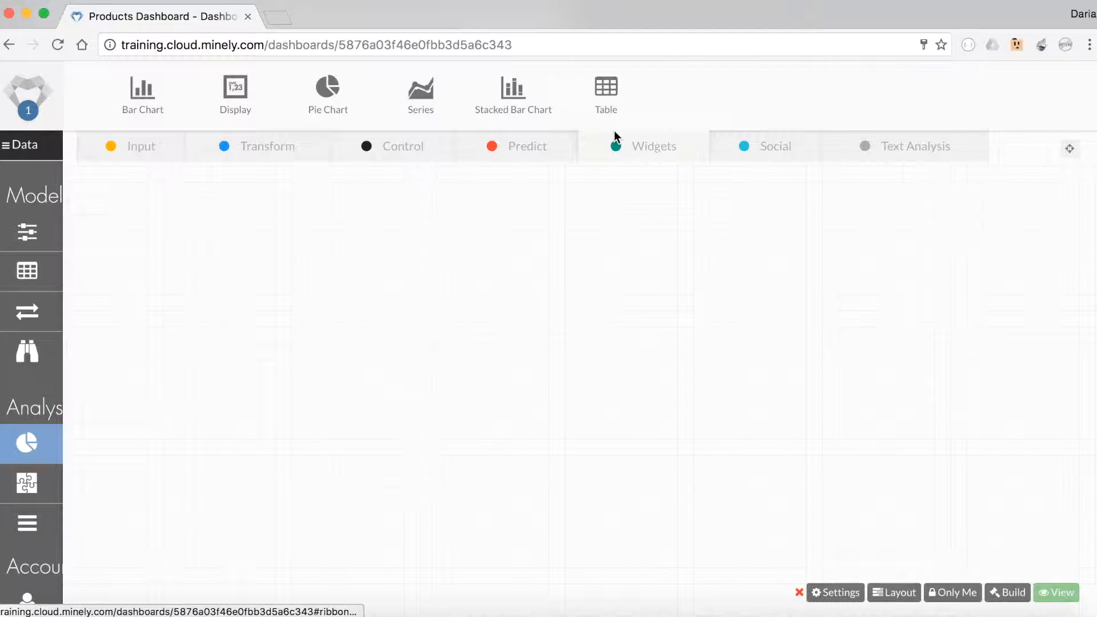
pyautogui.click(131, 150)
pyautogui.moveTo(142, 90); pyautogui.dragTo(457, 275)
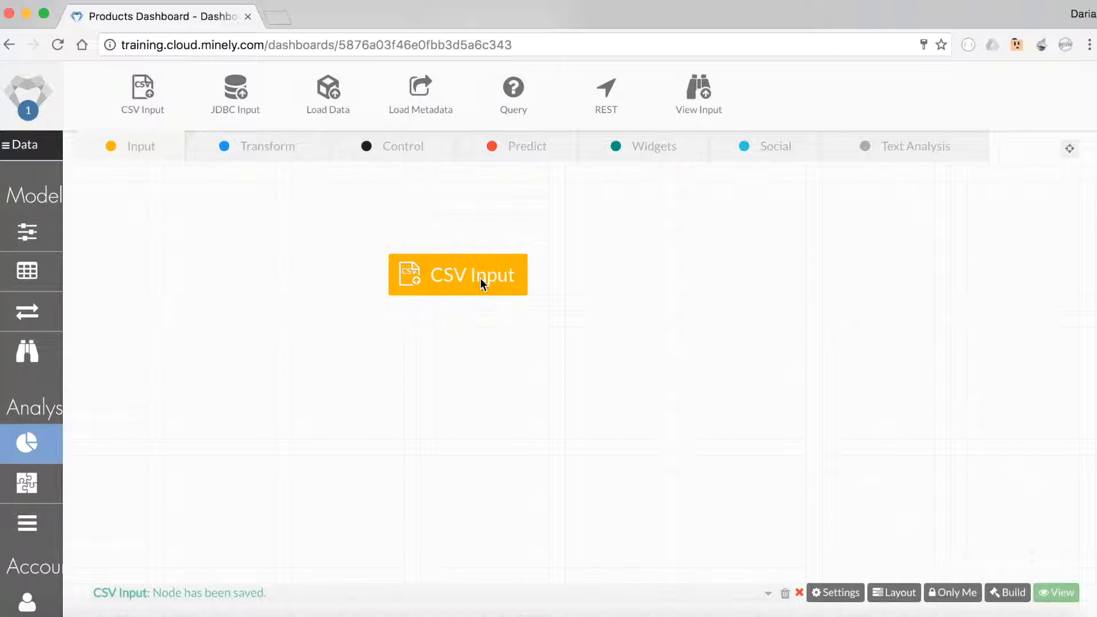
# Configure the CSV Input node to read MOCK_DATA.csv from the Minely Filesystem, with Has Header enabled
pyautogui.click(457, 273)
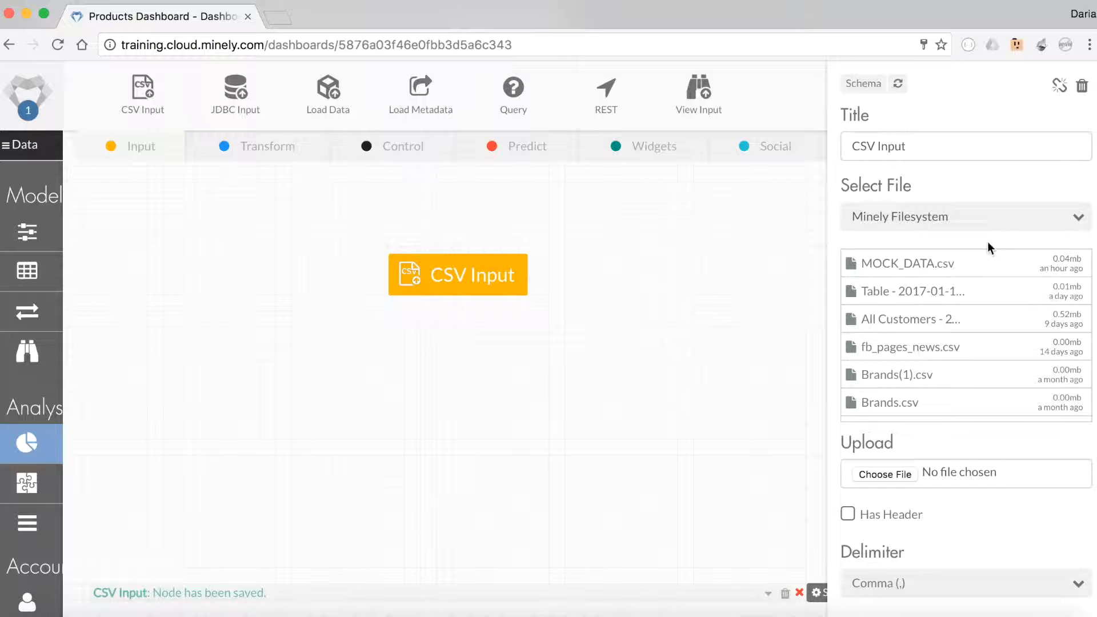
pyautogui.click(984, 264)
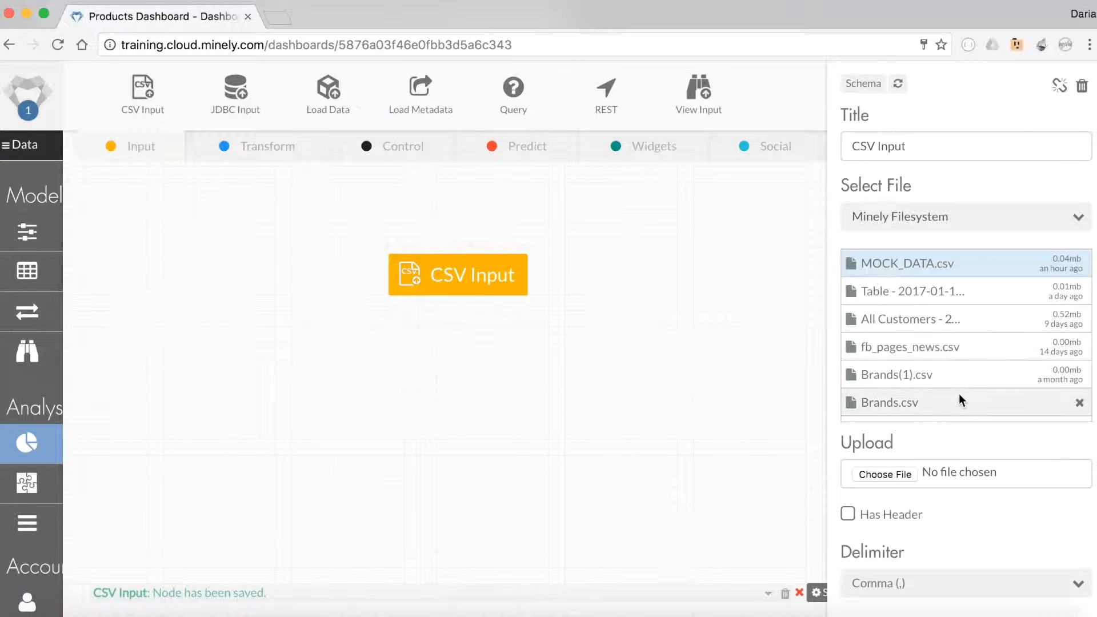
pyautogui.scroll(-5, 960, 400)
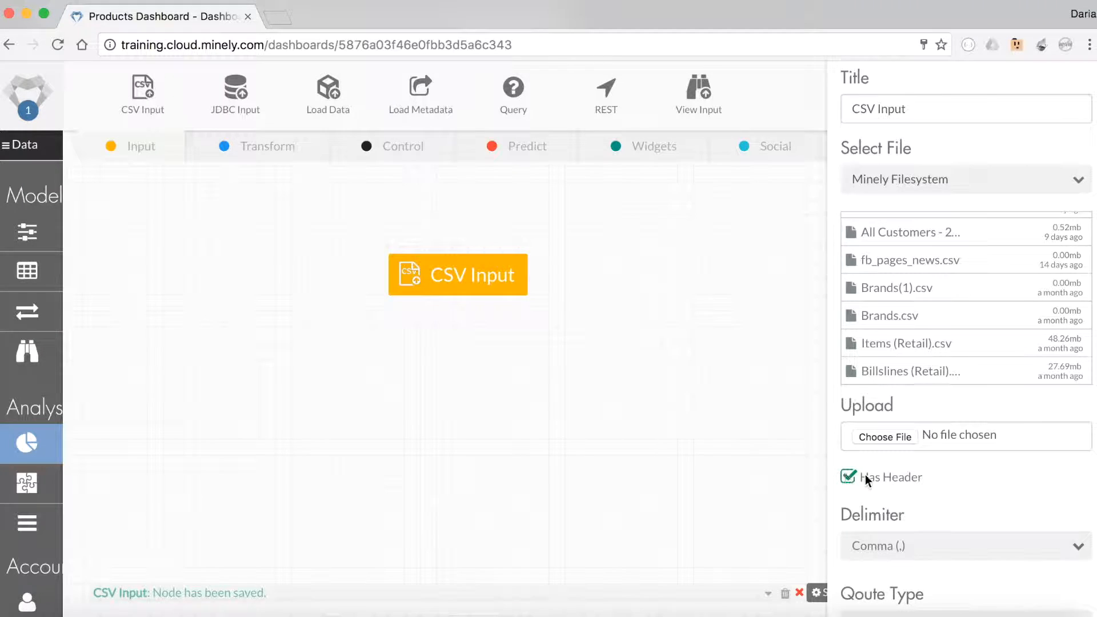
pyautogui.scroll(-2, 891, 479)
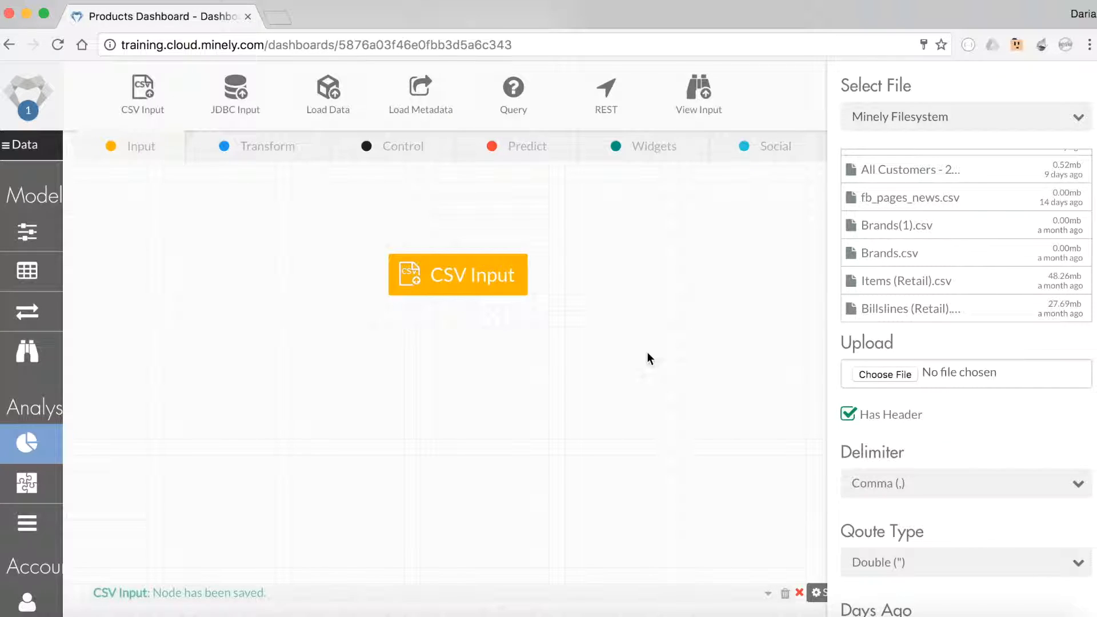
# Add a Table widget connected below the CSV Input node
pyautogui.click(651, 150)
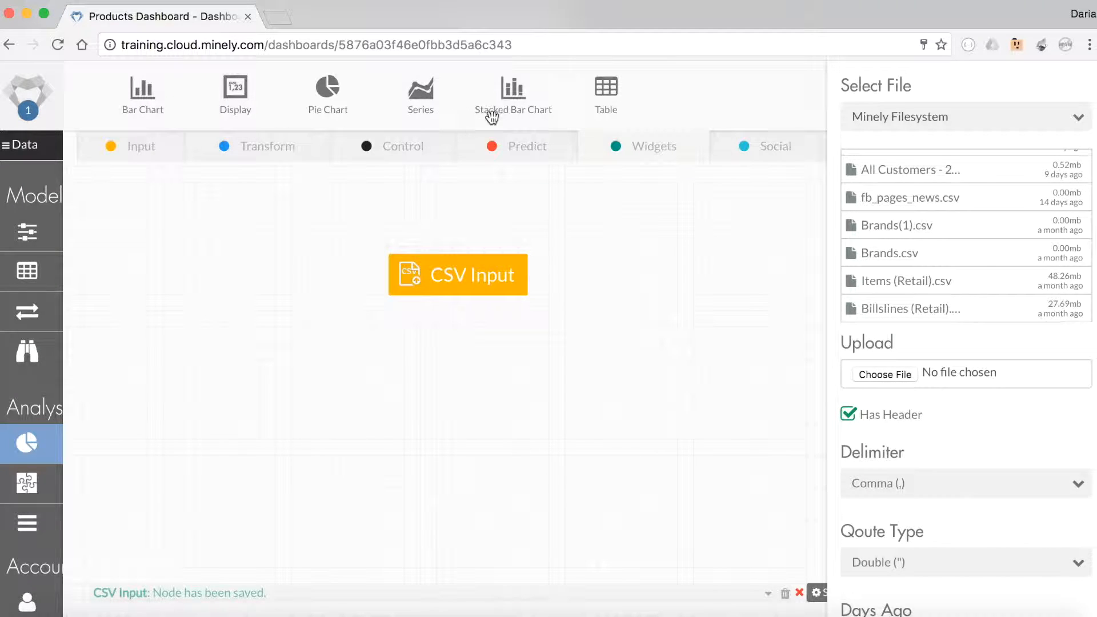
pyautogui.click(630, 224)
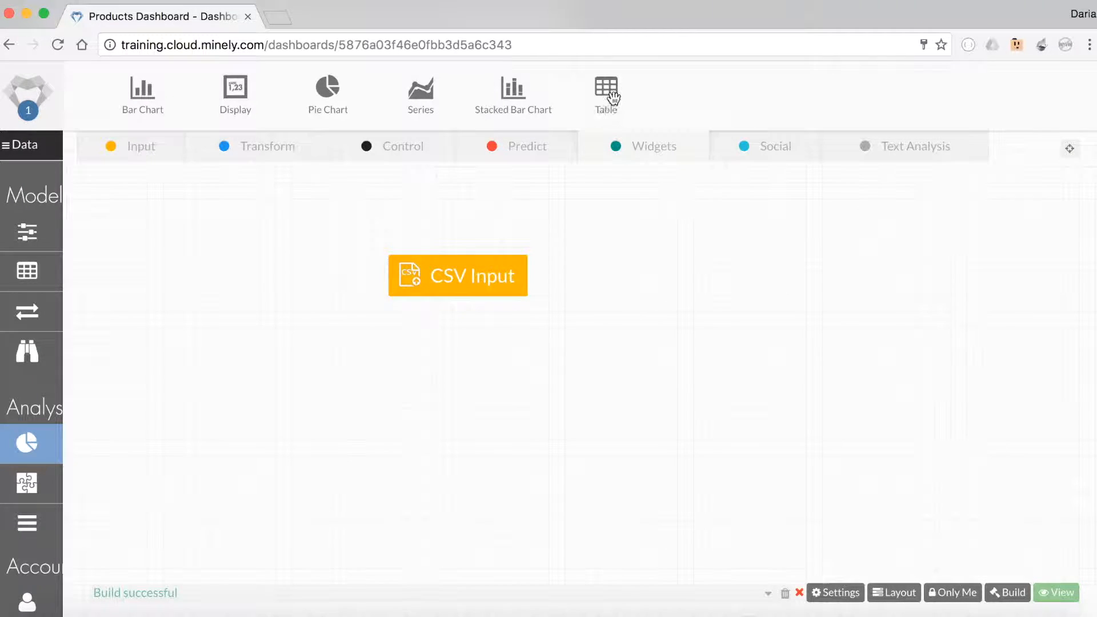
pyautogui.moveTo(612, 97); pyautogui.dragTo(463, 296)
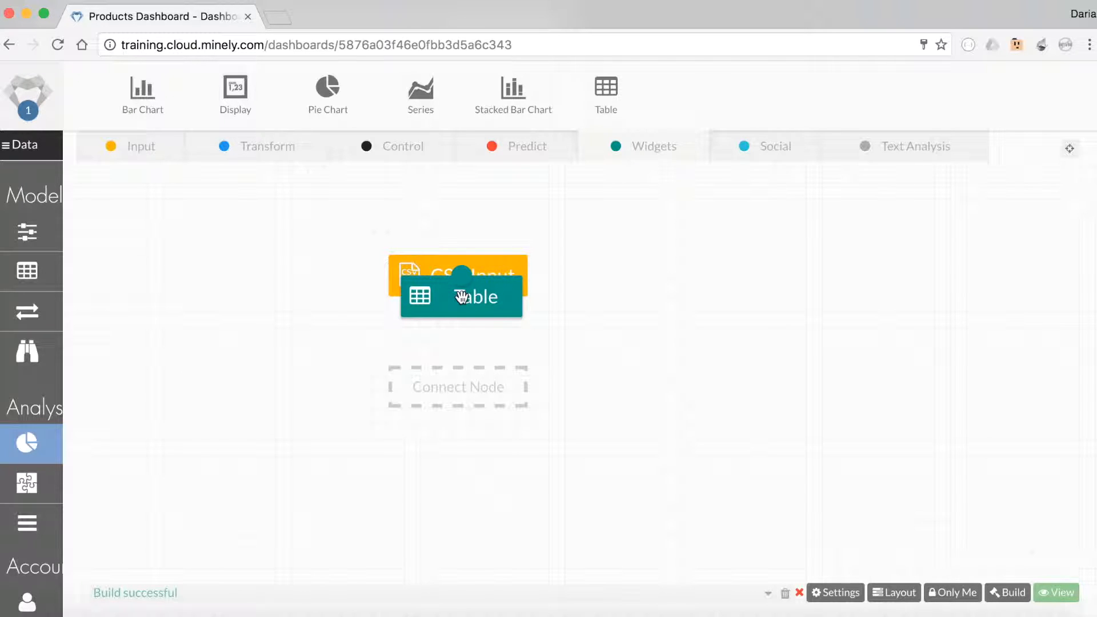
pyautogui.moveTo(462, 297); pyautogui.dragTo(462, 298)
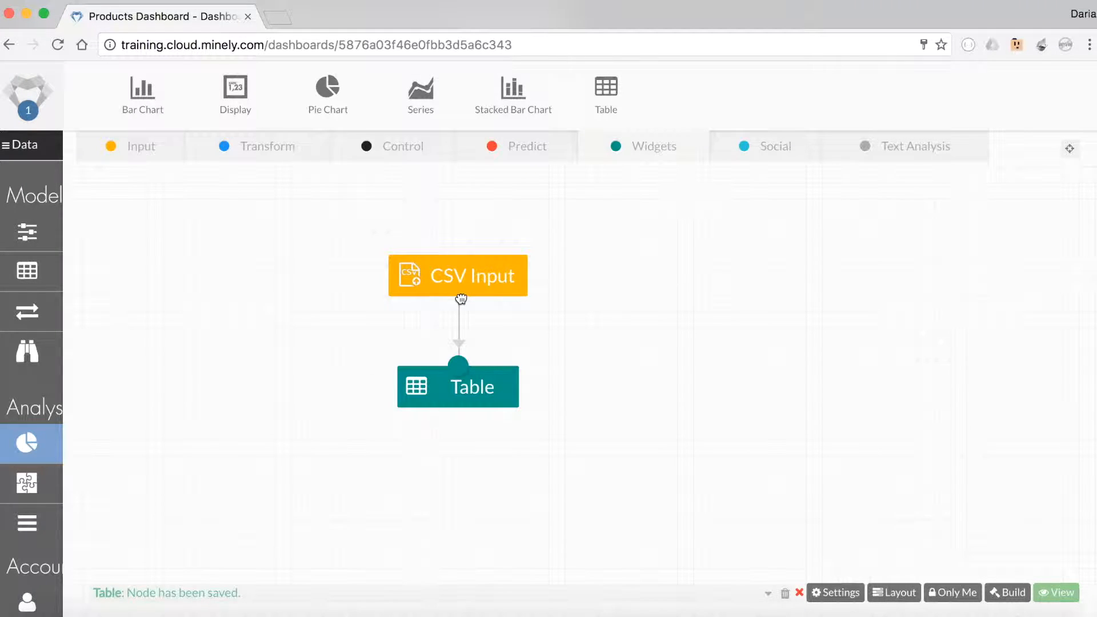
# Assign the Table widget to region 6 of the dashboard layout
pyautogui.click(470, 389)
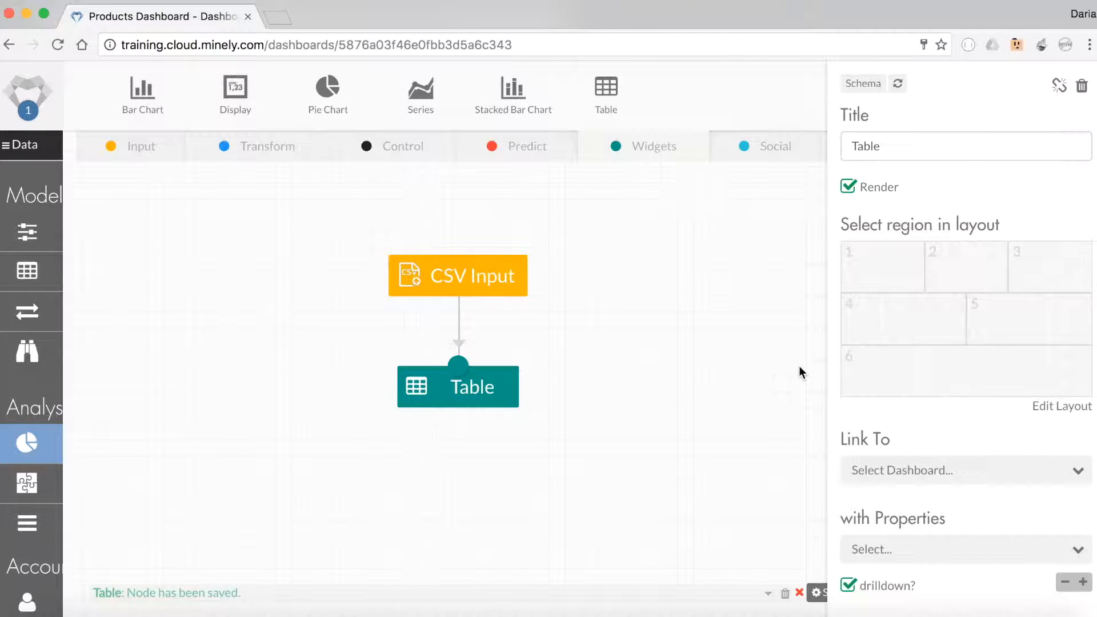
pyautogui.click(961, 381)
pyautogui.scroll(-5, 961, 381)
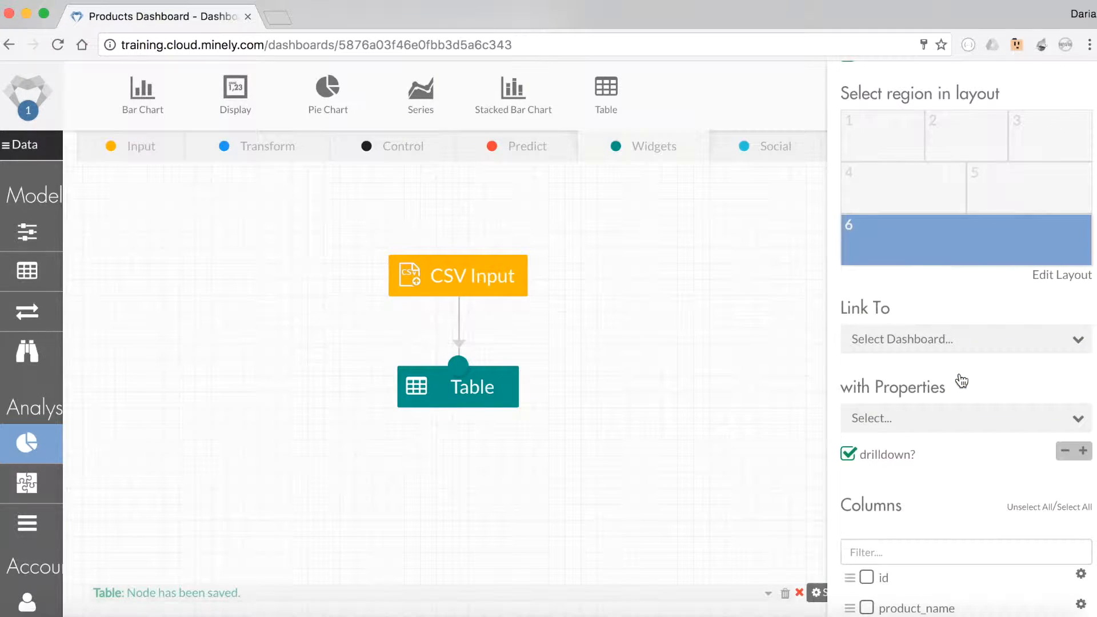
# Include every column except id in the Table widget
pyautogui.scroll(-3, 961, 382)
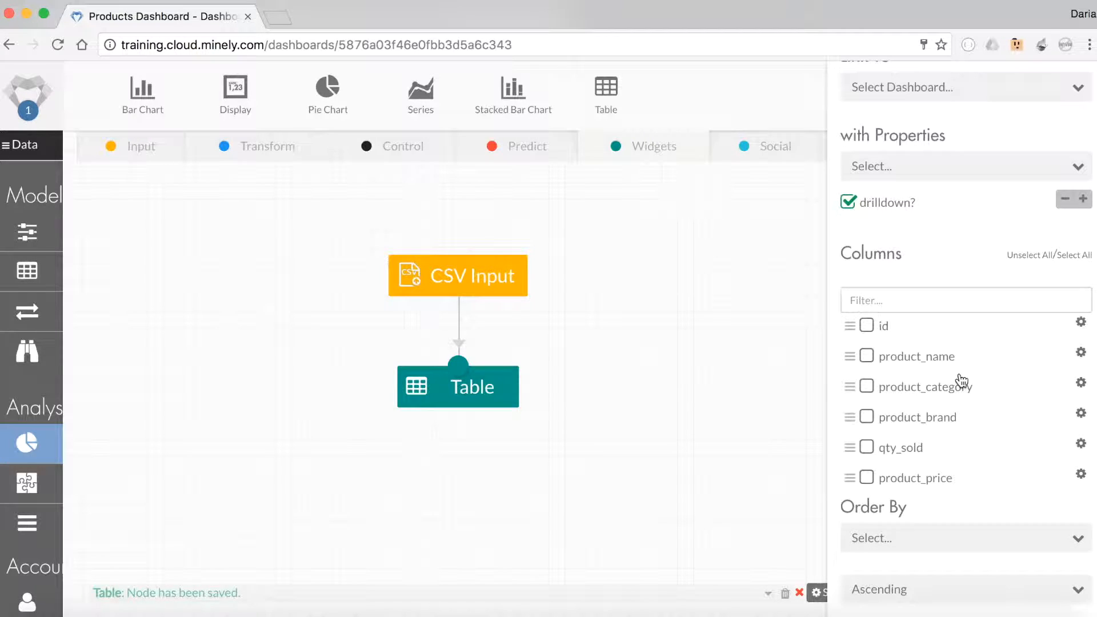
pyautogui.click(1082, 256)
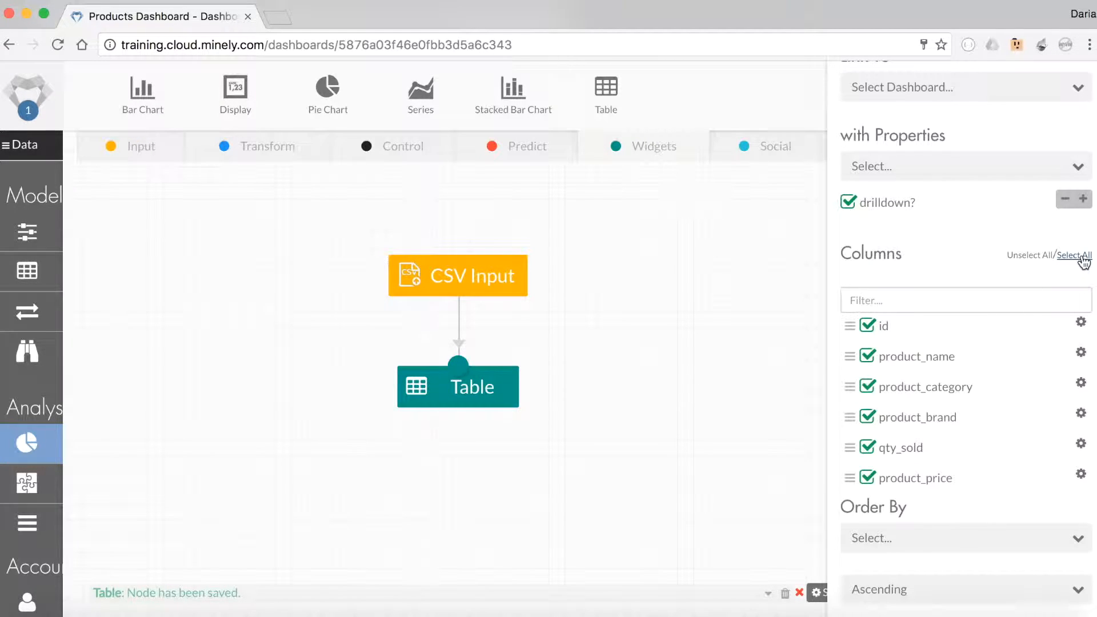
pyautogui.click(867, 326)
# Title the table's product_name, product_category and product_brand columns Name, Category and Brand
pyautogui.scroll(-2, 947, 438)
pyautogui.scroll(-5, 947, 437)
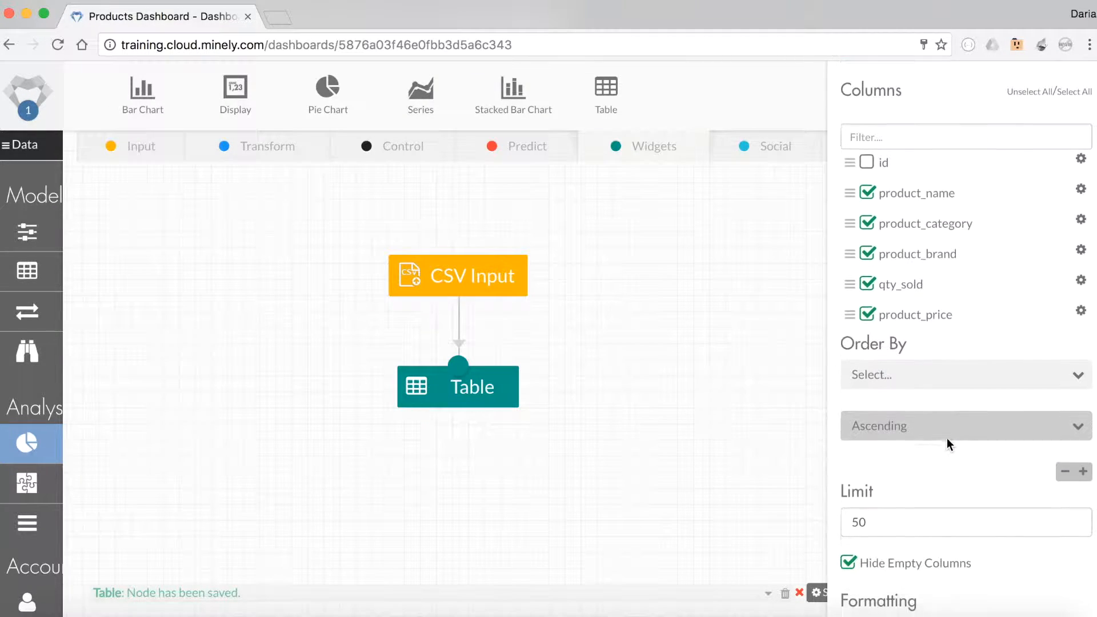
pyautogui.scroll(-6, 947, 438)
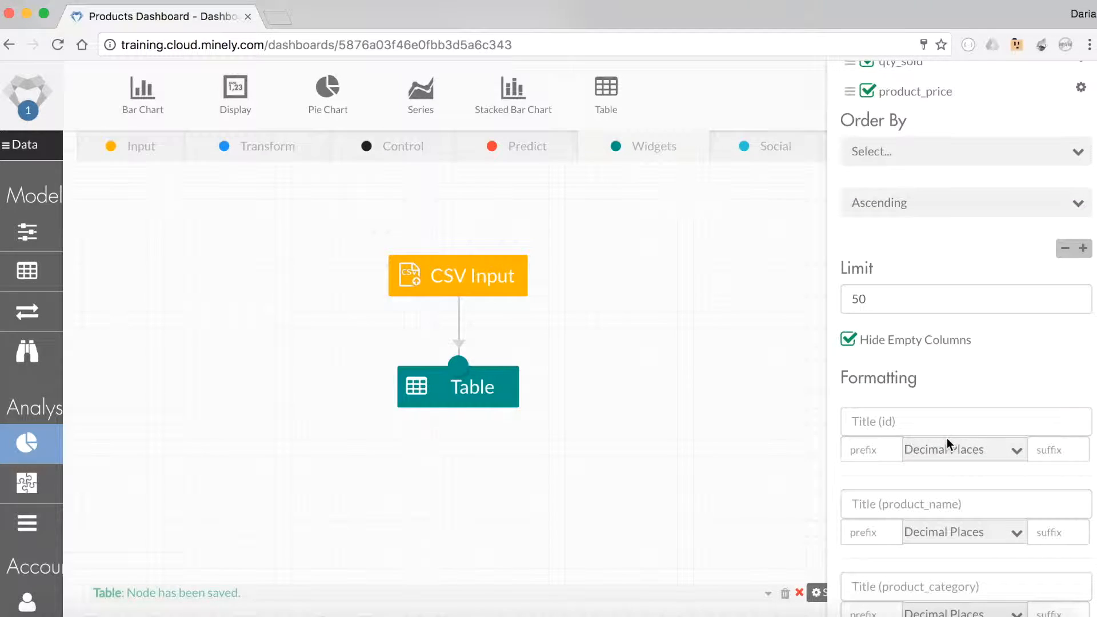
pyautogui.click(927, 506)
pyautogui.write('Name')
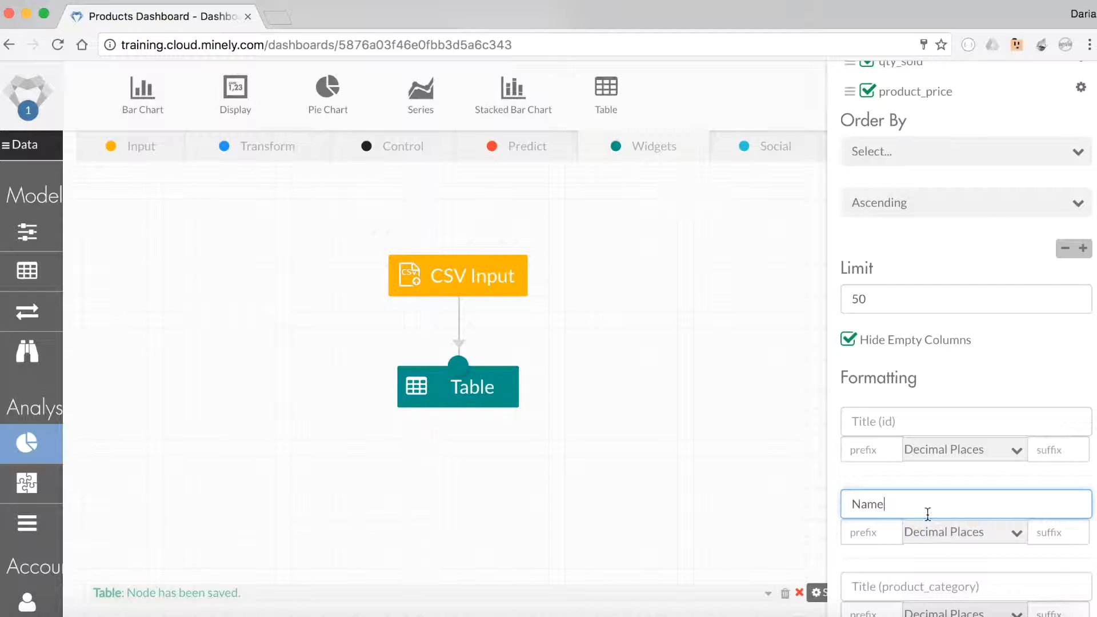
pyautogui.scroll(-2, 927, 529)
pyautogui.click(925, 527)
pyautogui.write('C')
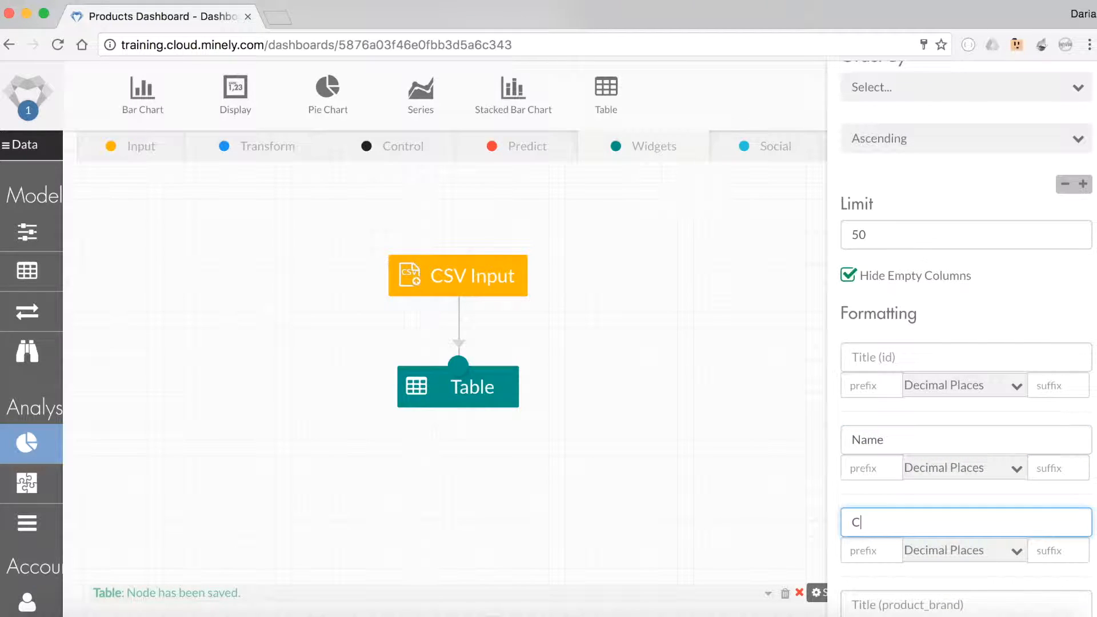
pyautogui.write('ategory')
pyautogui.scroll(-2, 903, 537)
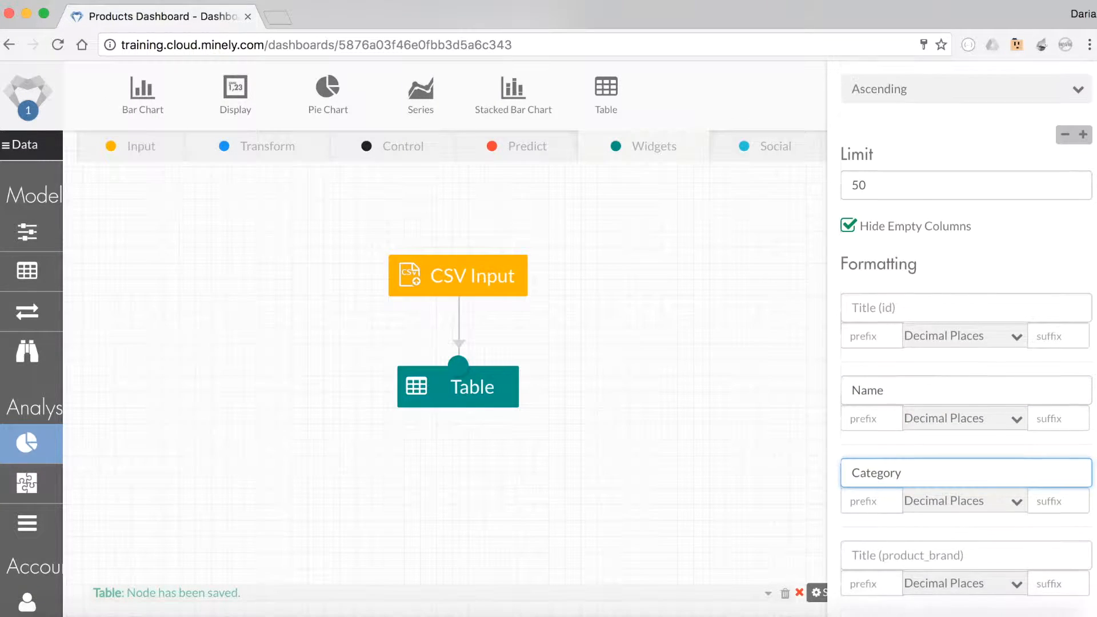
pyautogui.click(903, 536)
pyautogui.write('Brand')
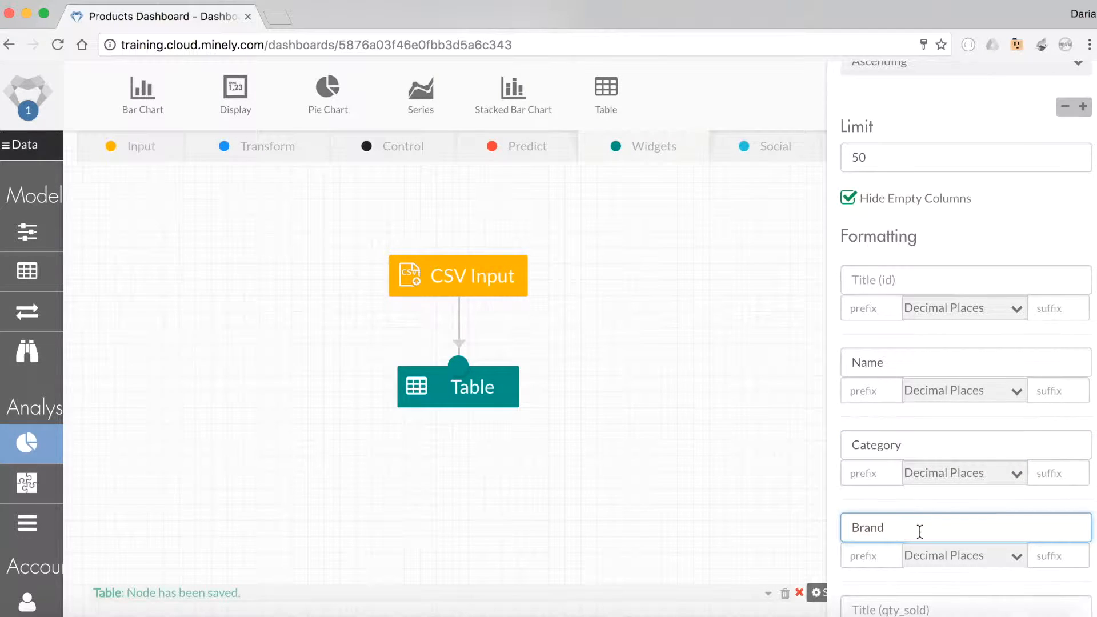
# Title the table's qty_sold column Quantity and its product_price column Price, and close the Table widget's settings
pyautogui.scroll(-2, 903, 531)
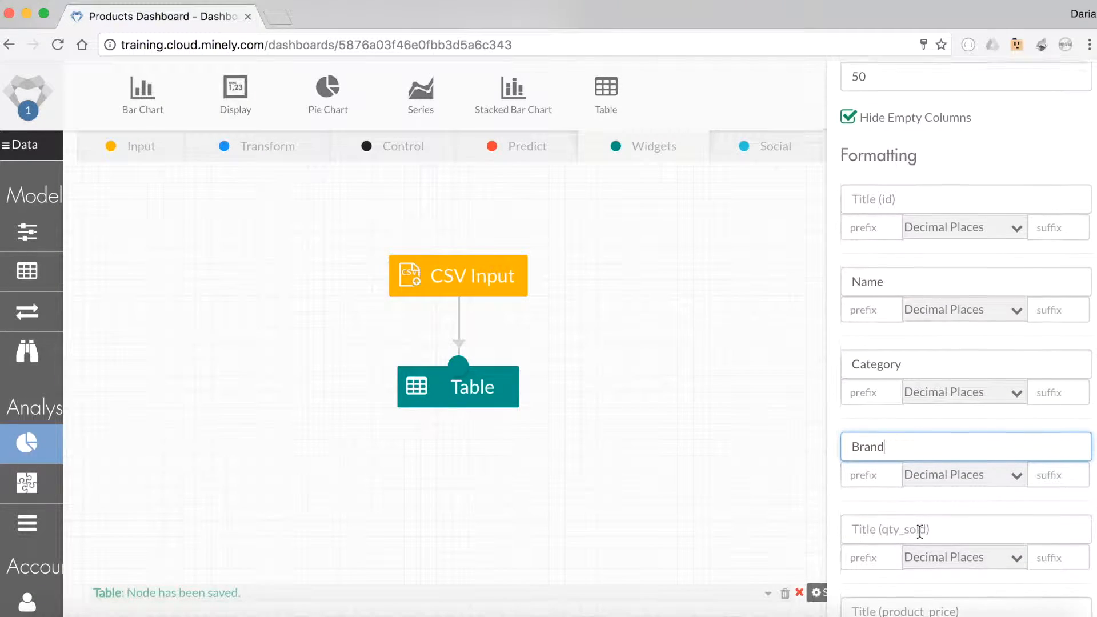
pyautogui.click(927, 526)
pyautogui.write('Qua')
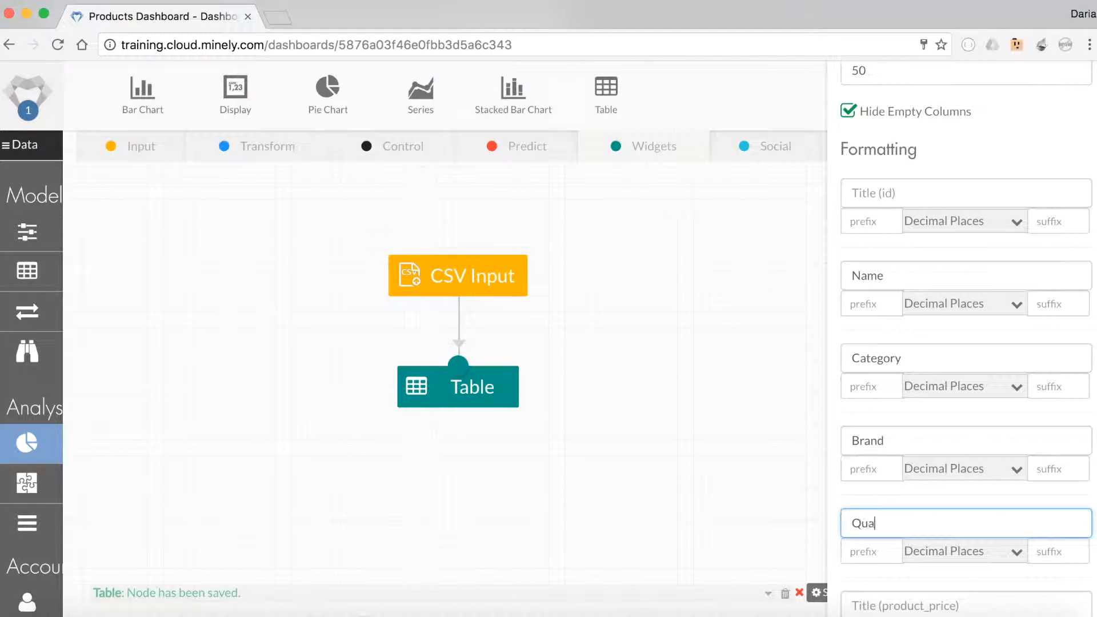
pyautogui.write('ntity')
pyautogui.scroll(-2, 915, 532)
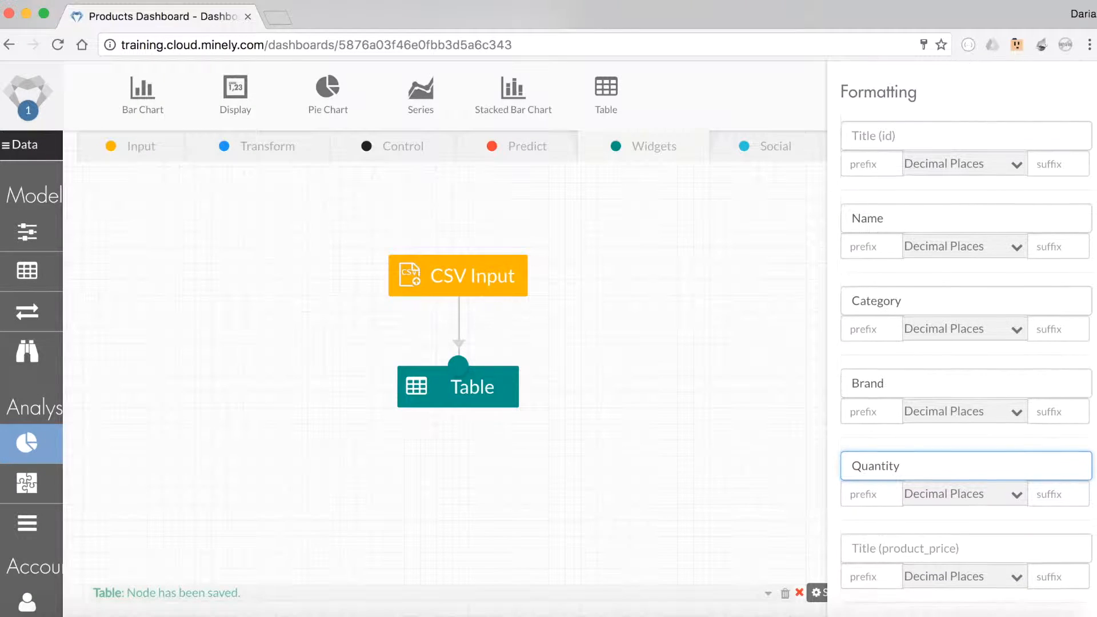
pyautogui.click(911, 534)
pyautogui.write('Price')
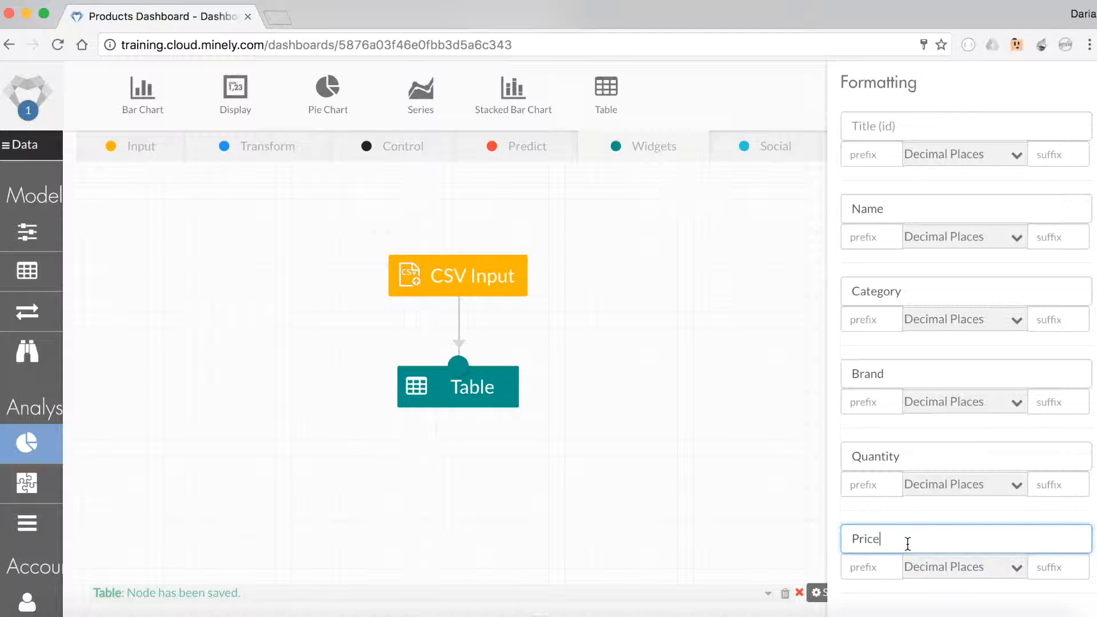
pyautogui.click(728, 421)
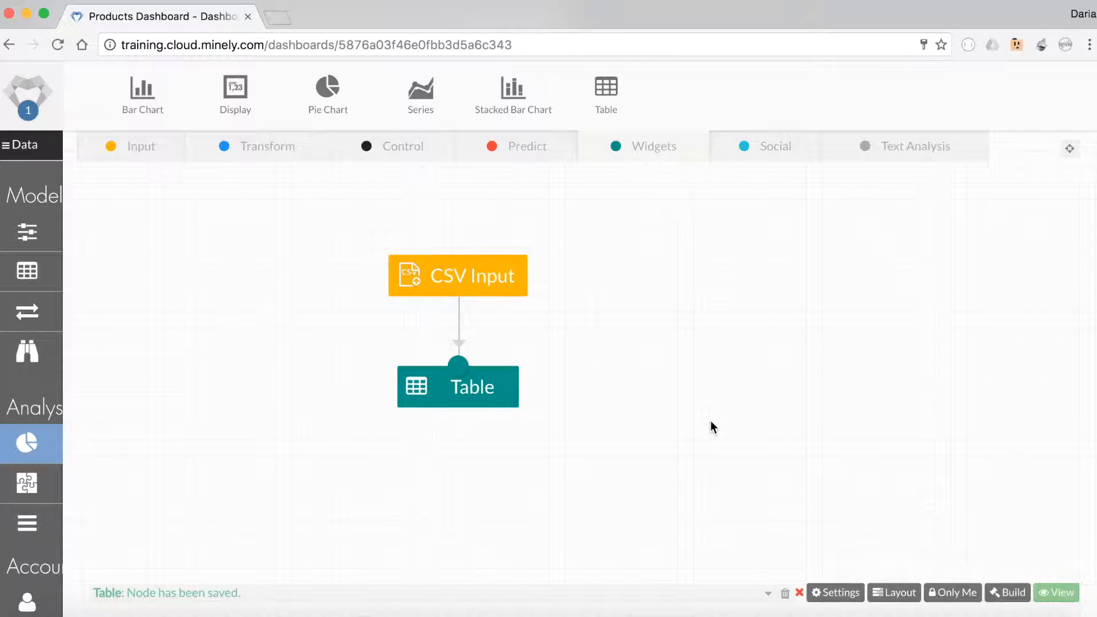
# Build the dashboard and view the resulting product table
pyautogui.click(1008, 593)
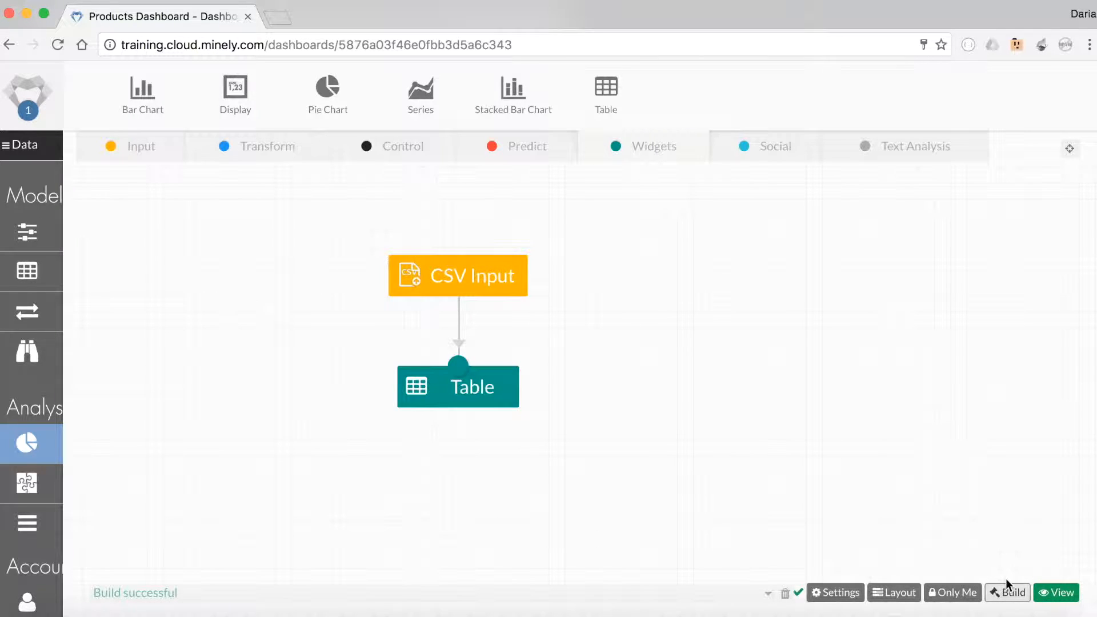
pyautogui.click(1056, 594)
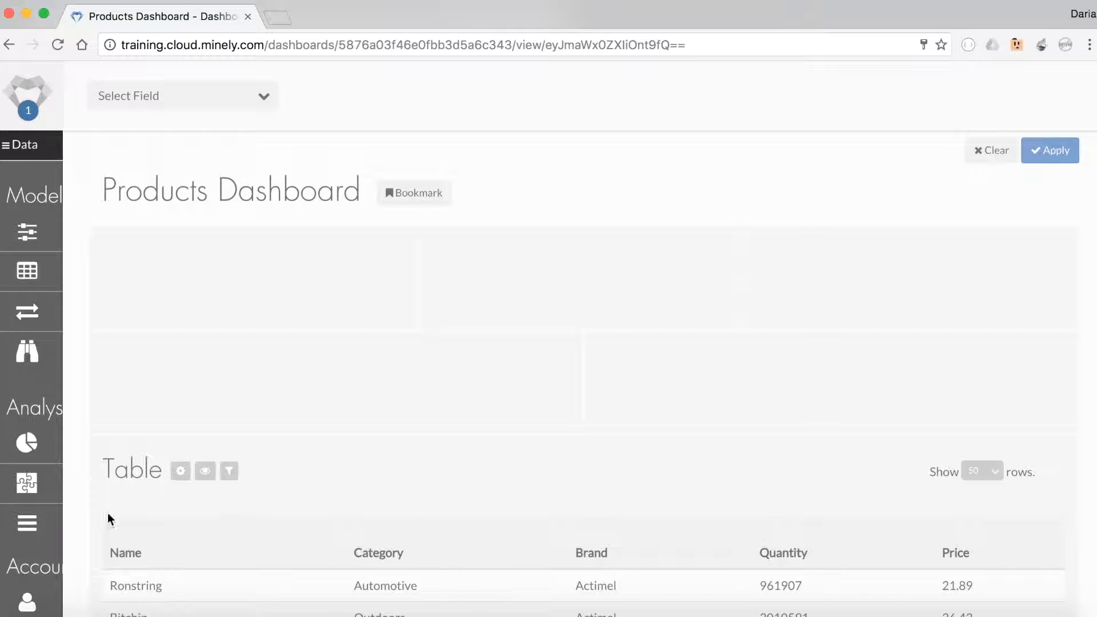
pyautogui.scroll(-3, 88, 522)
pyautogui.scroll(-3, 87, 526)
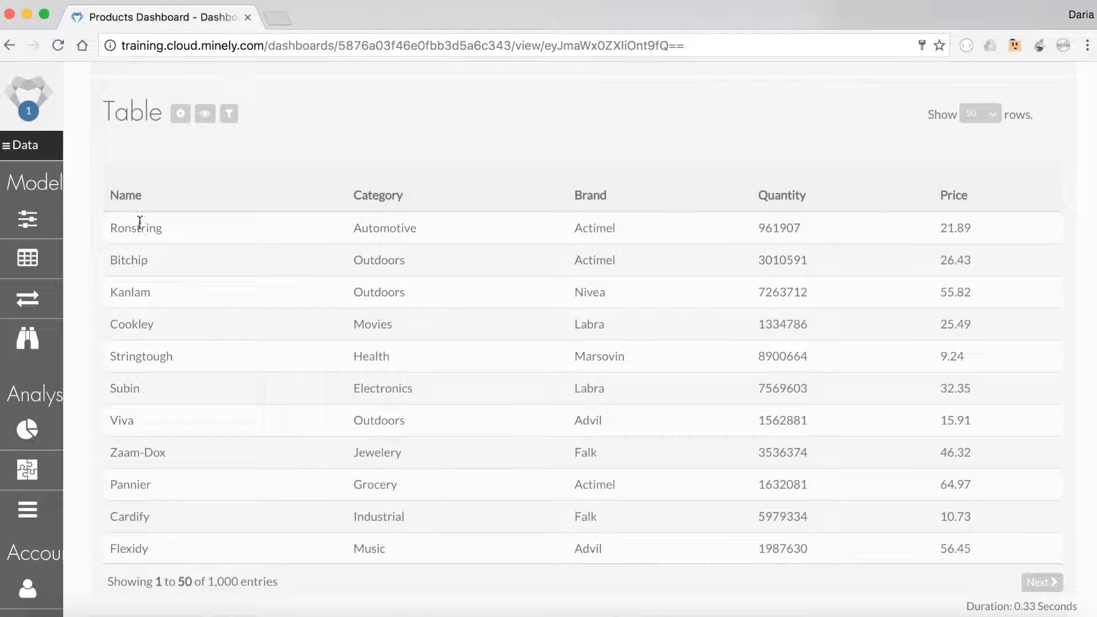
# Return to the dashboard's node canvas in edit mode and add a Select transform connected to the CSV Input node
pyautogui.click(9, 45)
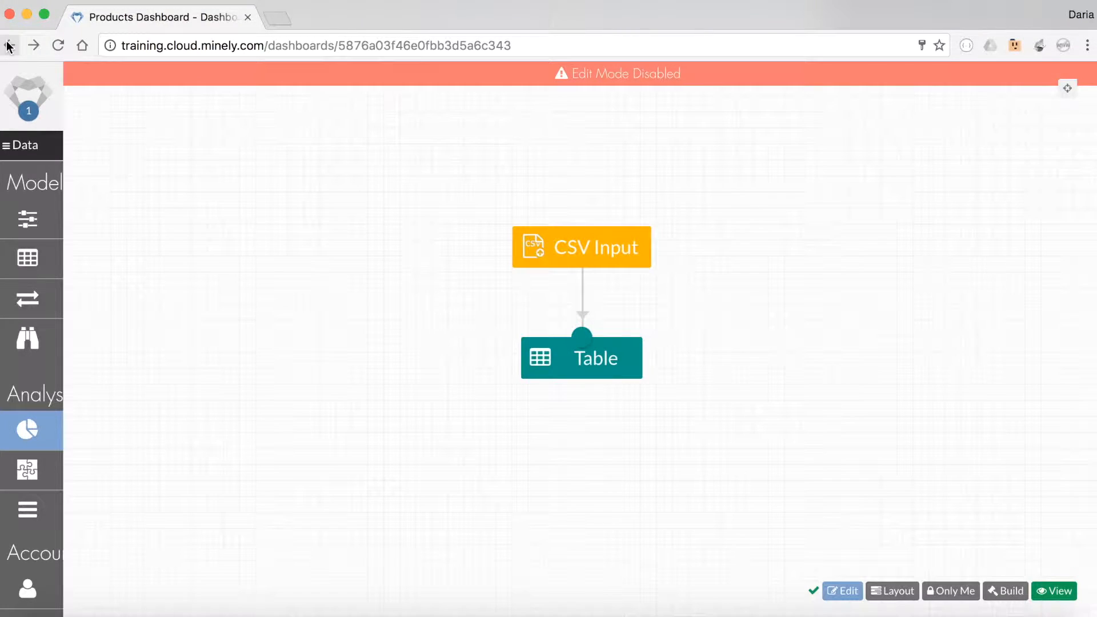
pyautogui.click(840, 582)
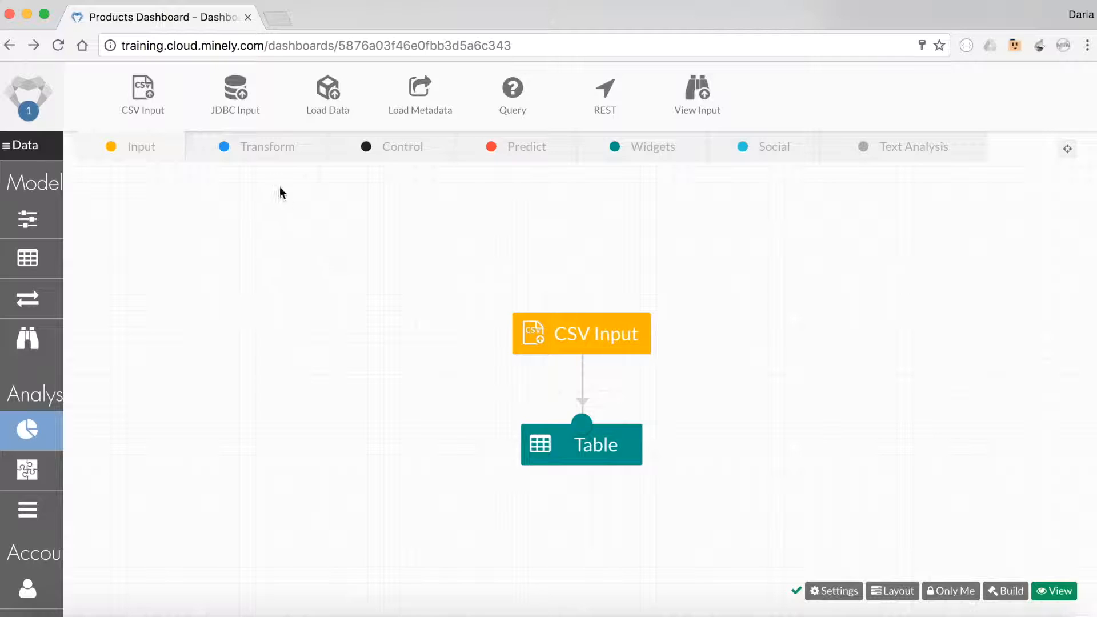
pyautogui.click(266, 154)
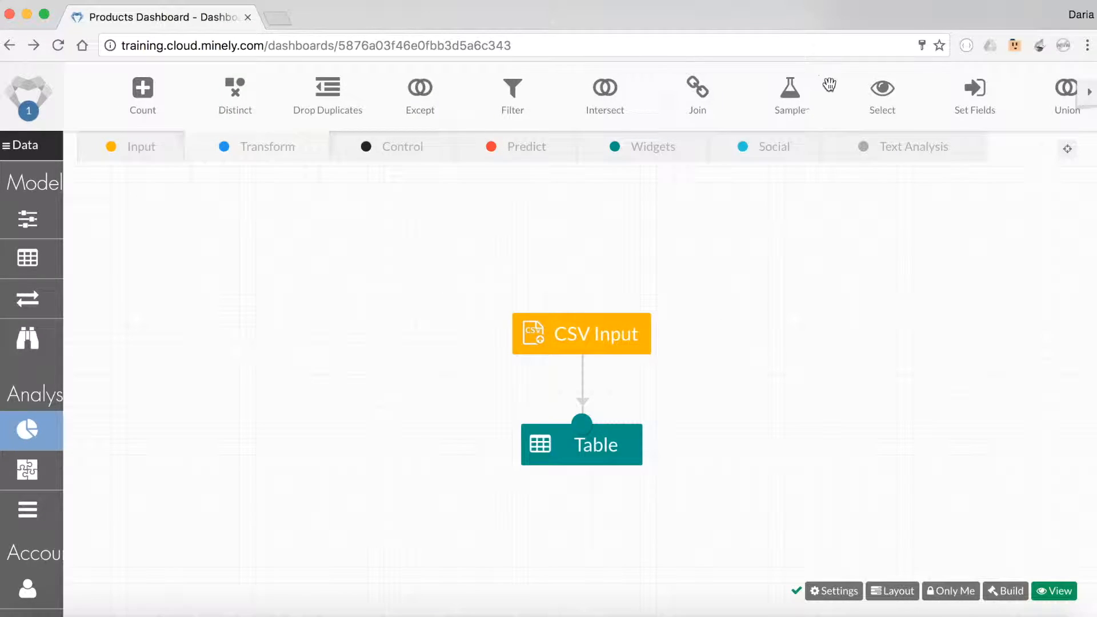
pyautogui.moveTo(886, 101); pyautogui.dragTo(600, 330)
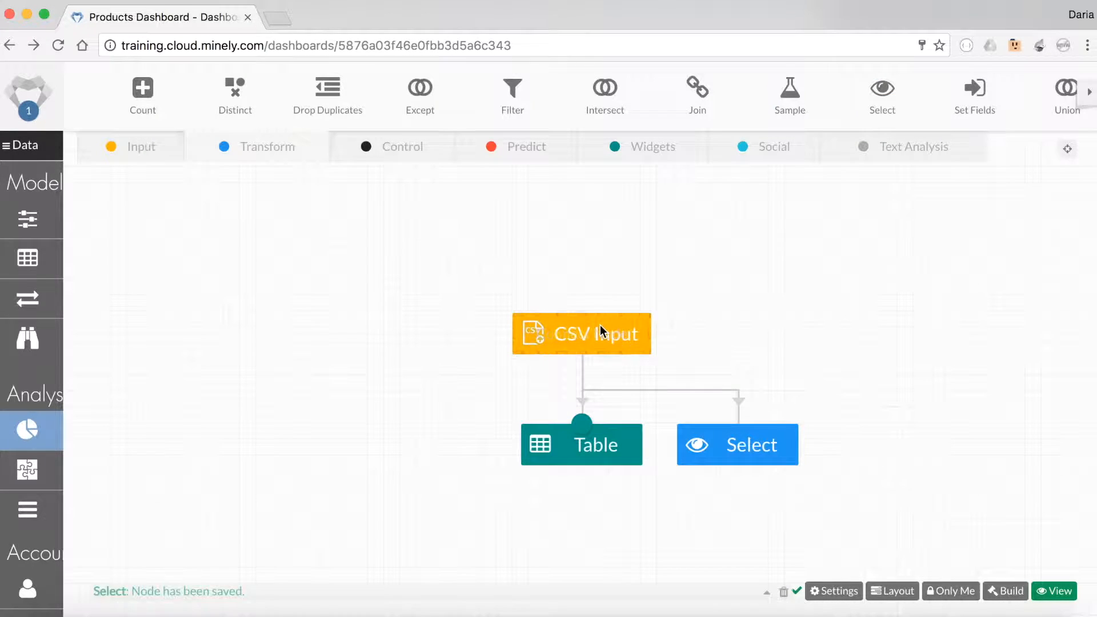
# Add a custom field to the Select node with expression COUNT(*) and alias product_count
pyautogui.click(741, 450)
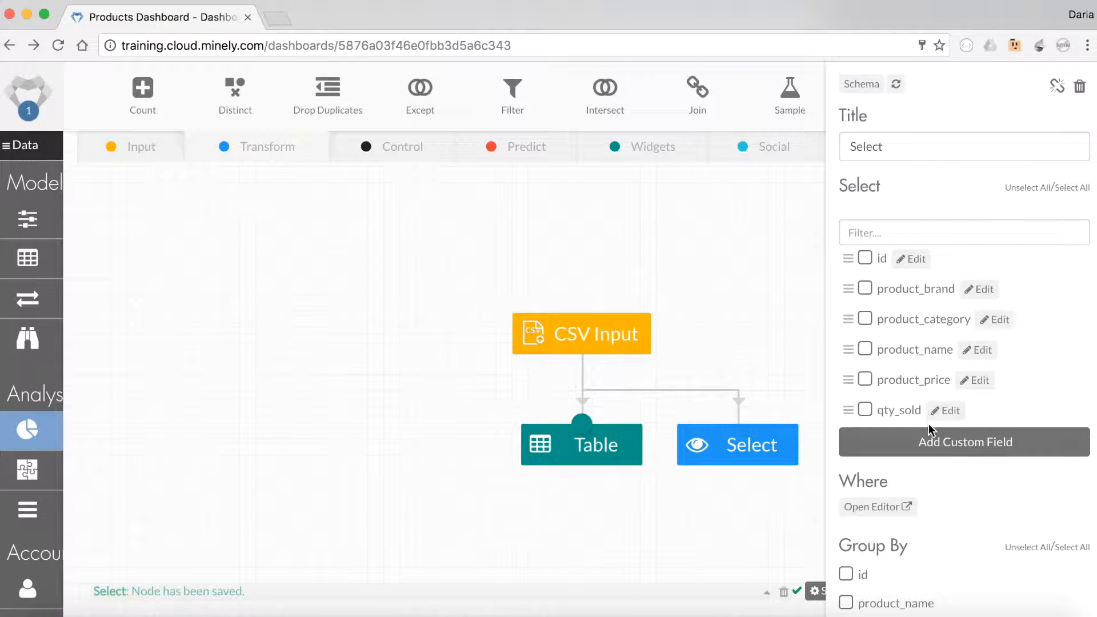
pyautogui.click(931, 441)
pyautogui.click(913, 457)
pyautogui.write('co')
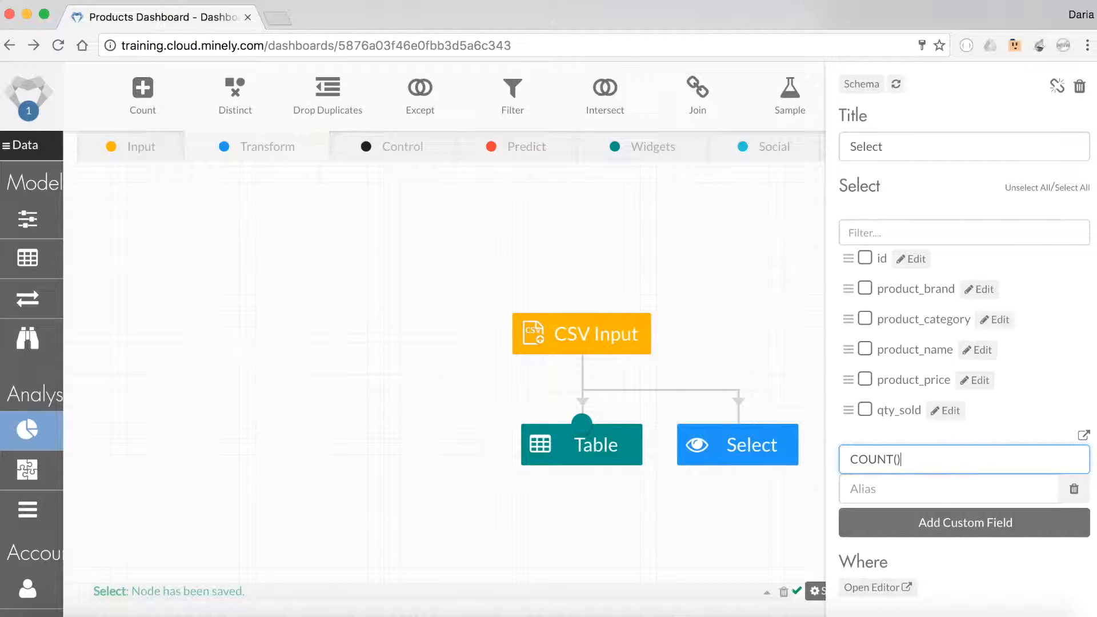
pyautogui.click(928, 485)
pyautogui.write('pro')
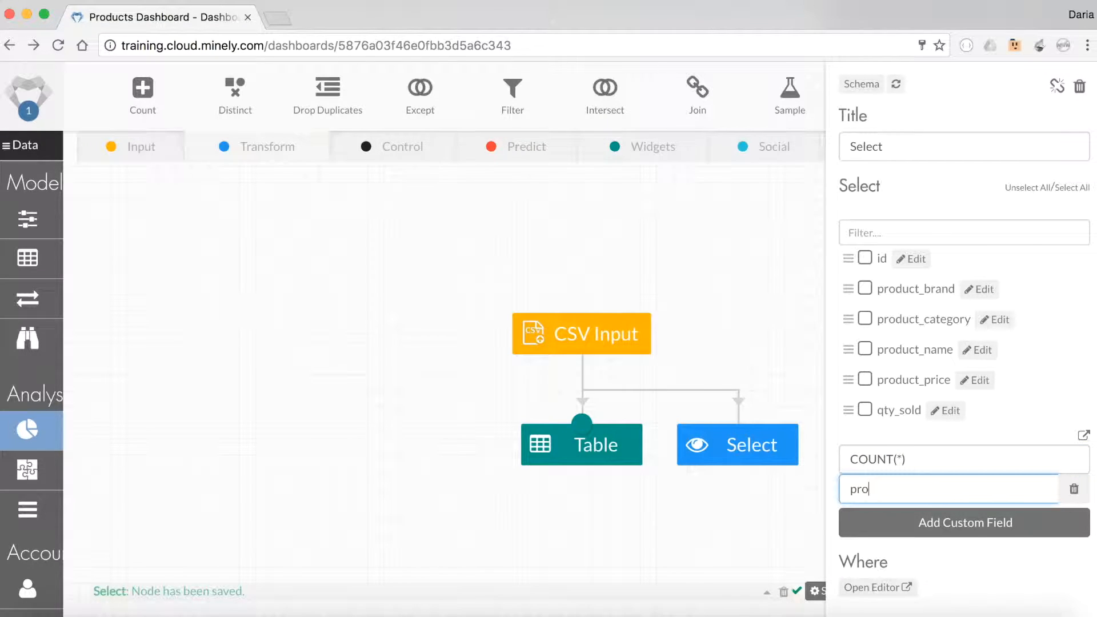
pyautogui.write('duct_count')
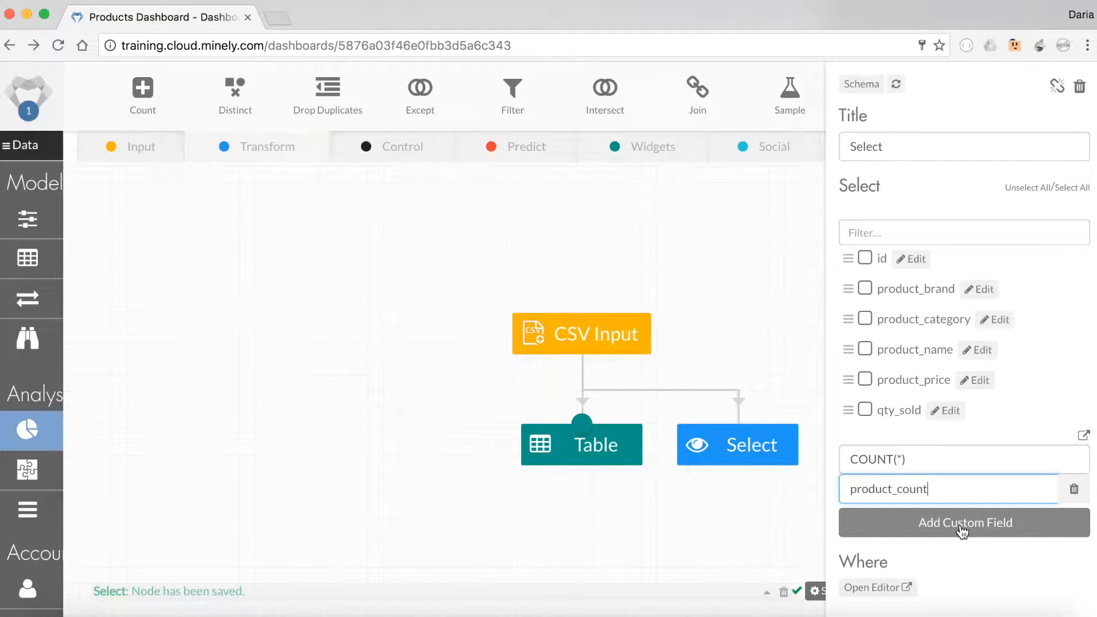
# Add a second custom field with expression COUNT(DISTINCT(product_category)) and alias category_count
pyautogui.click(958, 528)
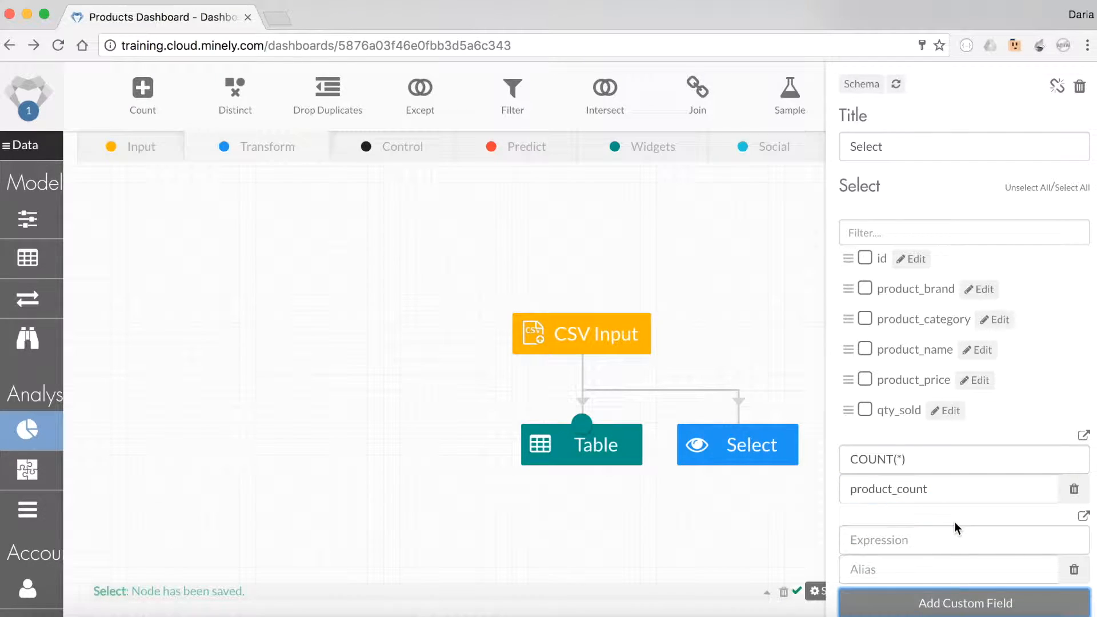
pyautogui.scroll(-2, 943, 525)
pyautogui.click(918, 490)
pyautogui.write('CO')
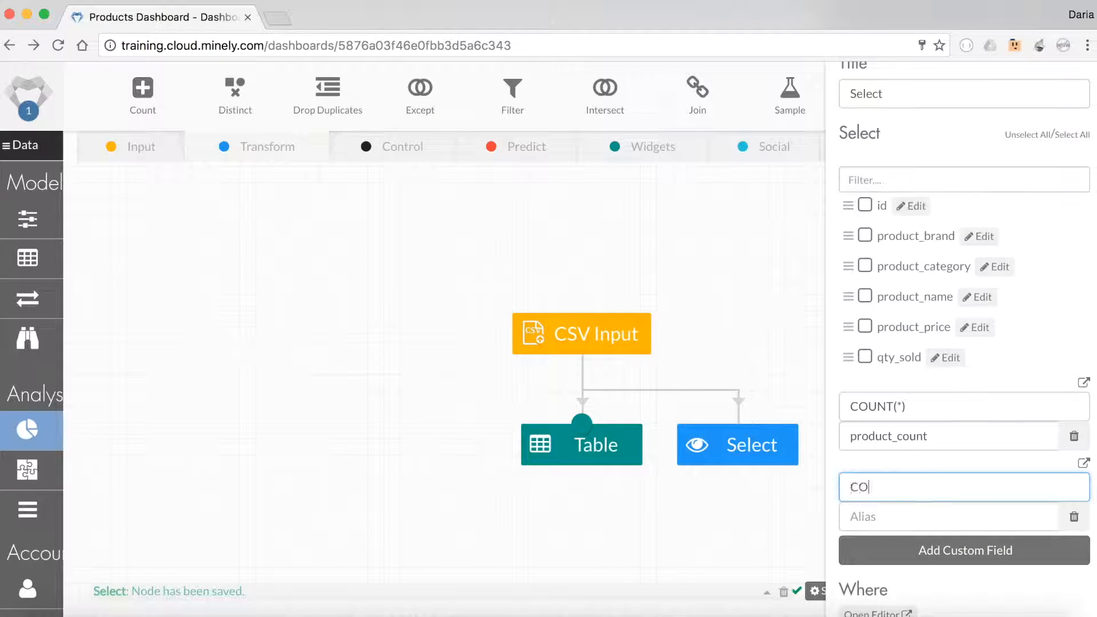
pyautogui.write('UNT(DISTINCT(product_category')
pyautogui.click(888, 524)
pyautogui.write('catego')
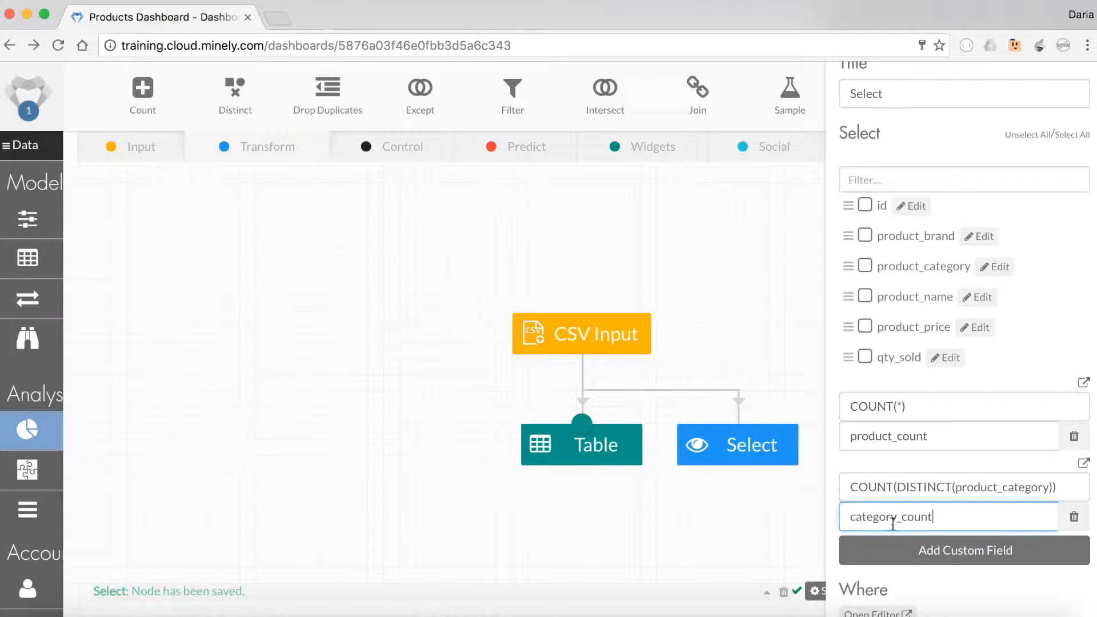
# Add a third custom field with expression COUNT(DISTINCT(product_brand)) and alias brand_count, and close the Select node's settings
pyautogui.click(931, 552)
pyautogui.write('COUNT(DISTINCT')
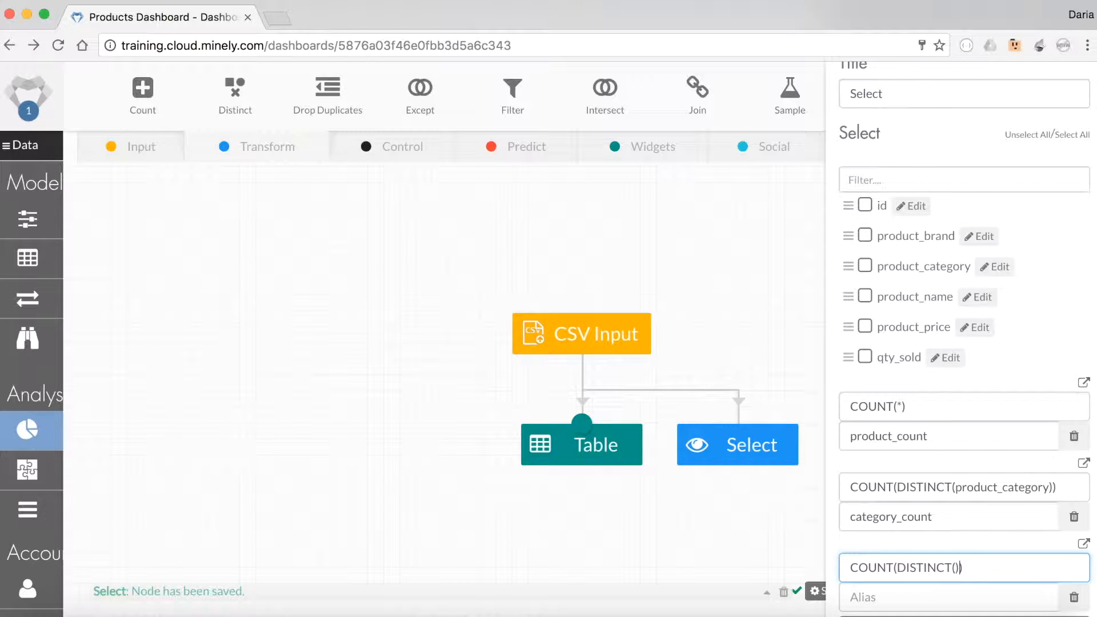
pyautogui.write('(product_brand')
pyautogui.scroll(-2, 940, 570)
pyautogui.click(914, 541)
pyautogui.write('brand_count')
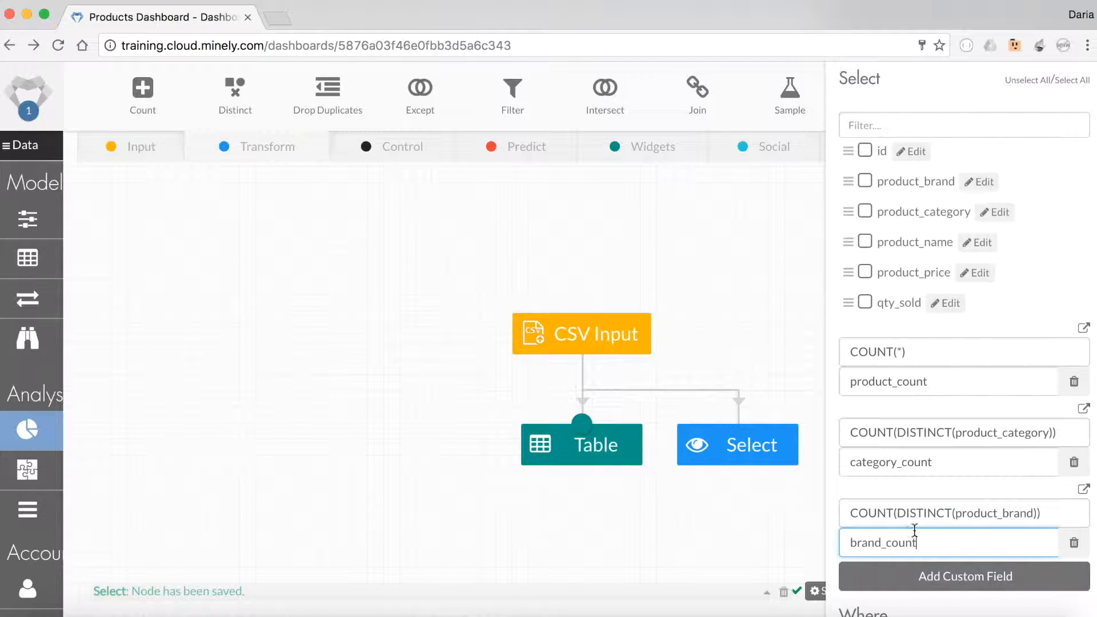
pyautogui.click(790, 505)
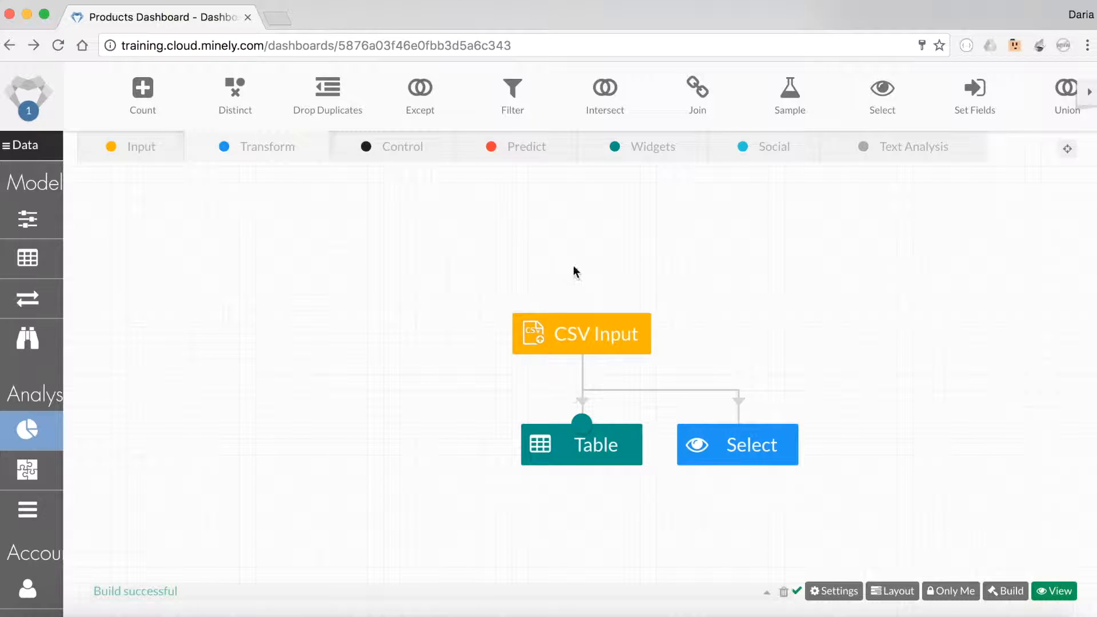
# Add a Display widget connected below the Select node and assign it to region 1 of the layout
pyautogui.click(651, 154)
pyautogui.moveTo(242, 84); pyautogui.dragTo(727, 444)
pyautogui.click(743, 556)
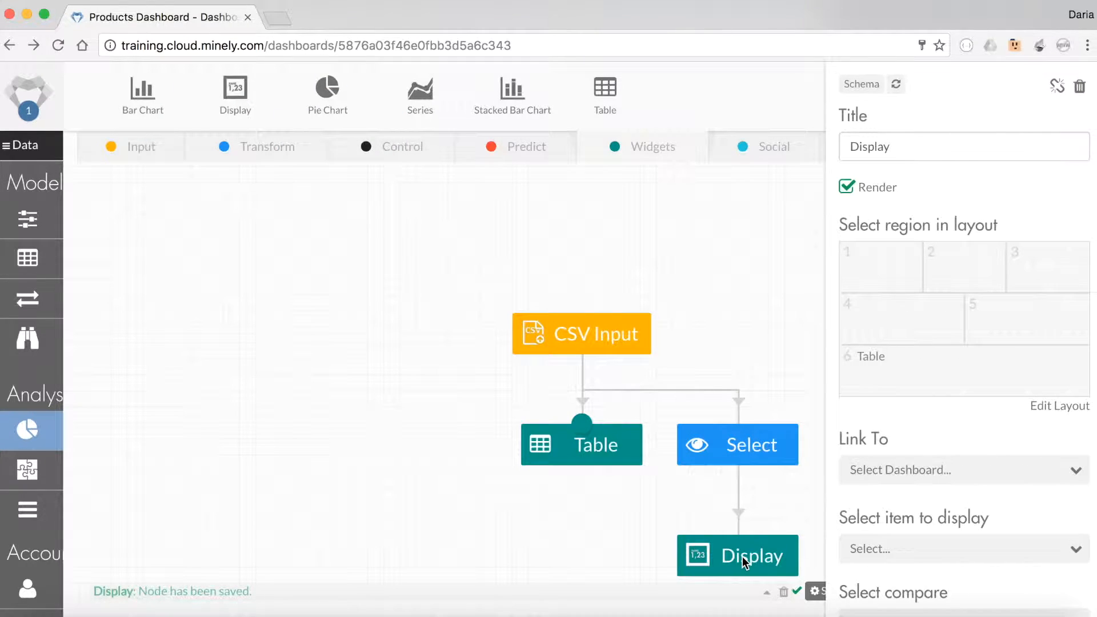
pyautogui.click(873, 270)
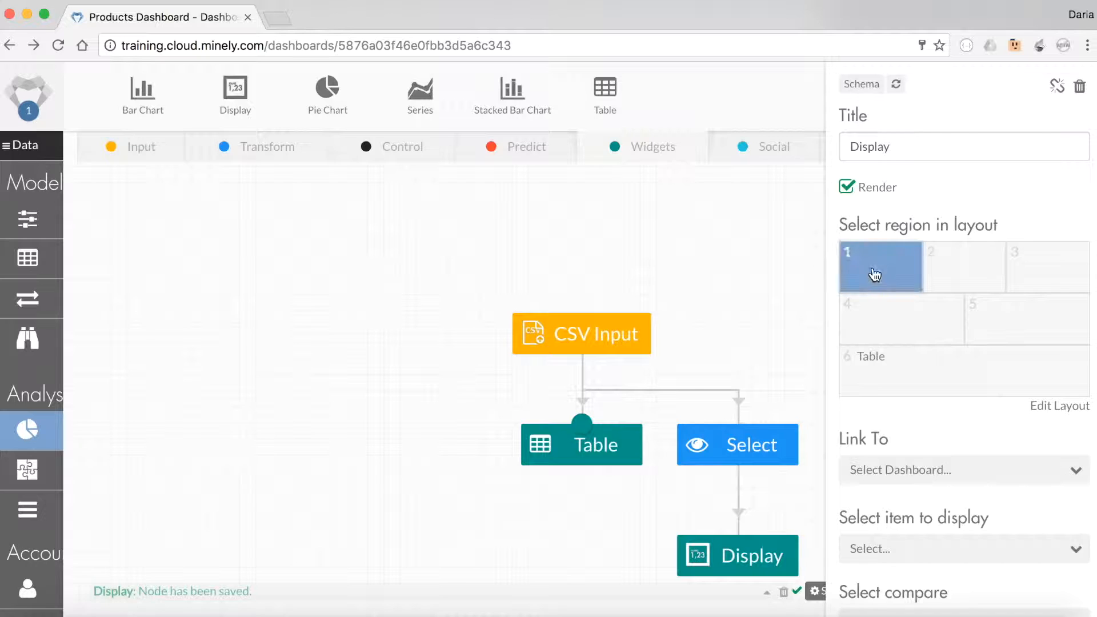
# Set product_count as the item shown by the Display widget
pyautogui.scroll(-5, 918, 444)
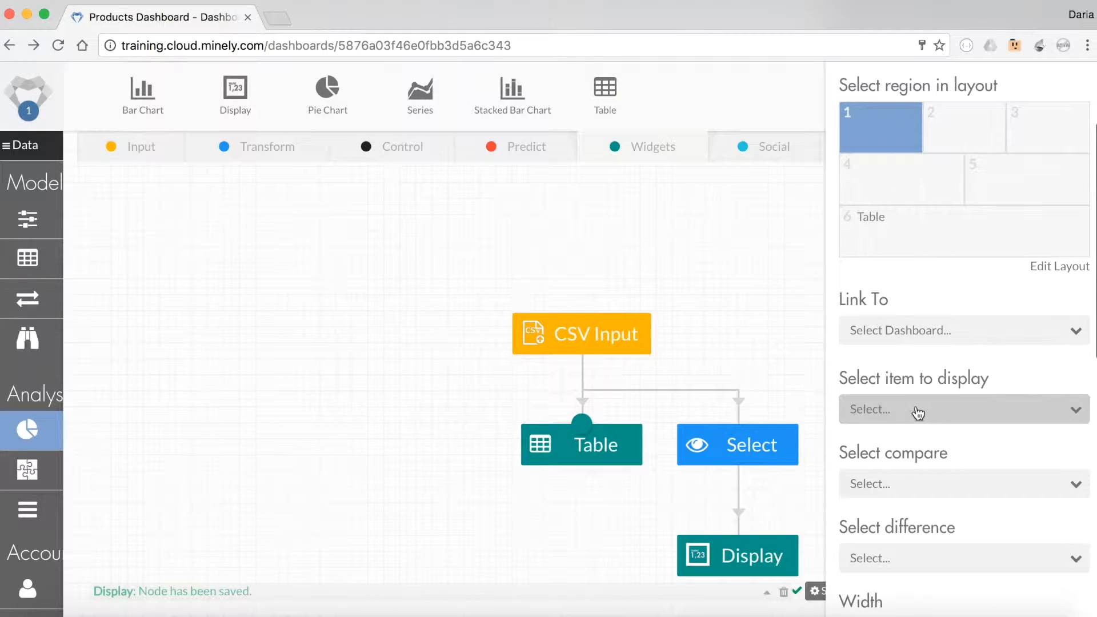
pyautogui.click(918, 411)
pyautogui.click(909, 536)
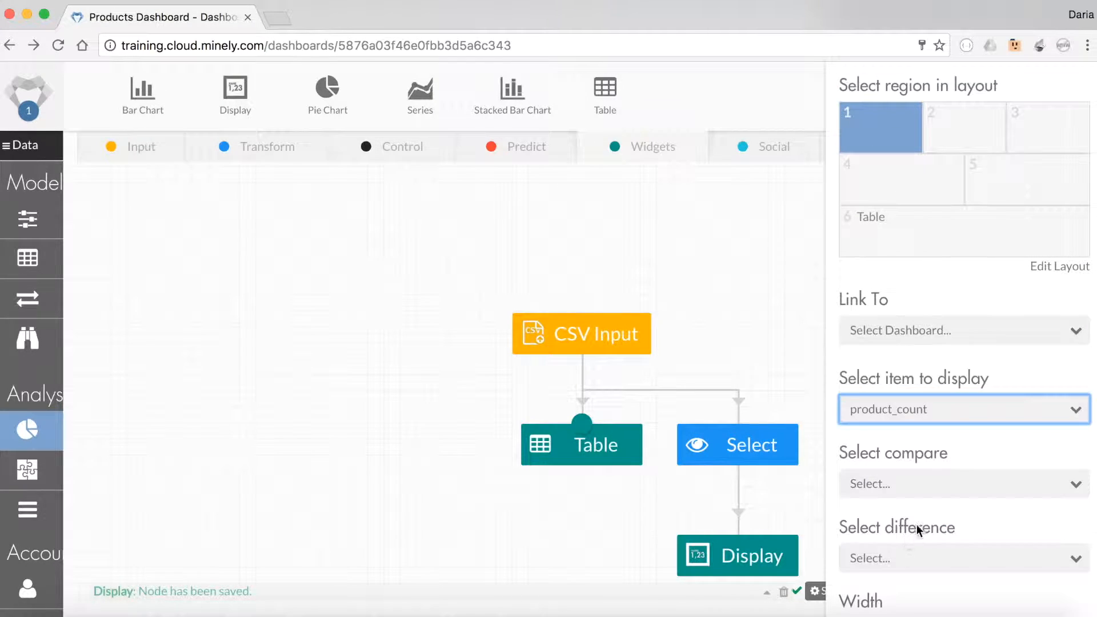
# Set the width of the product_count Display widget to Full width
pyautogui.scroll(-2, 918, 526)
pyautogui.scroll(-2, 920, 522)
pyautogui.click(920, 516)
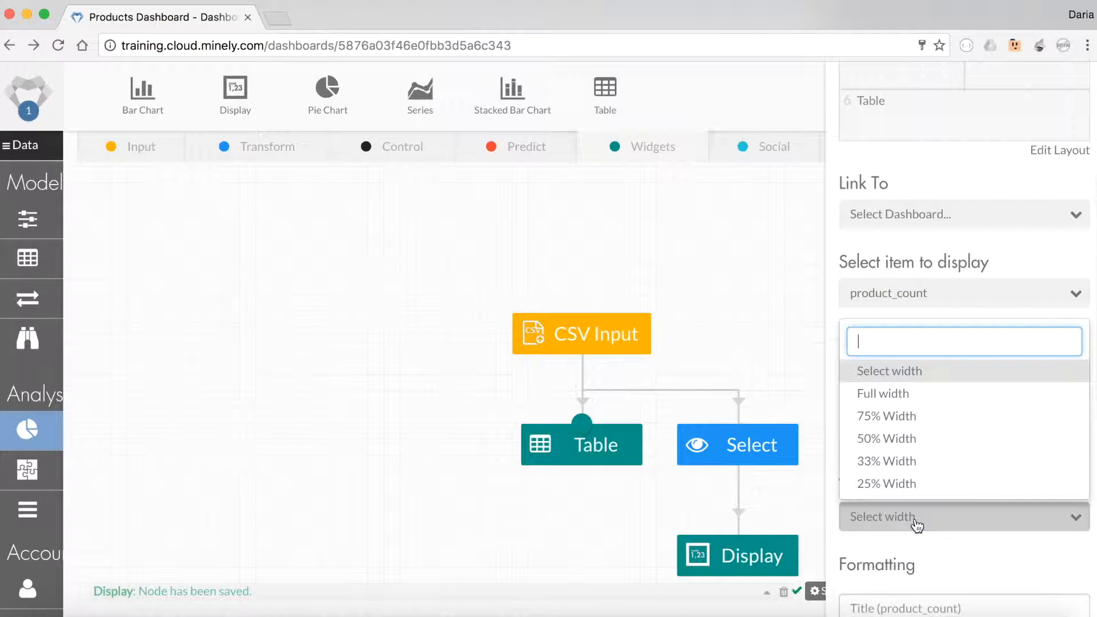
pyautogui.click(912, 393)
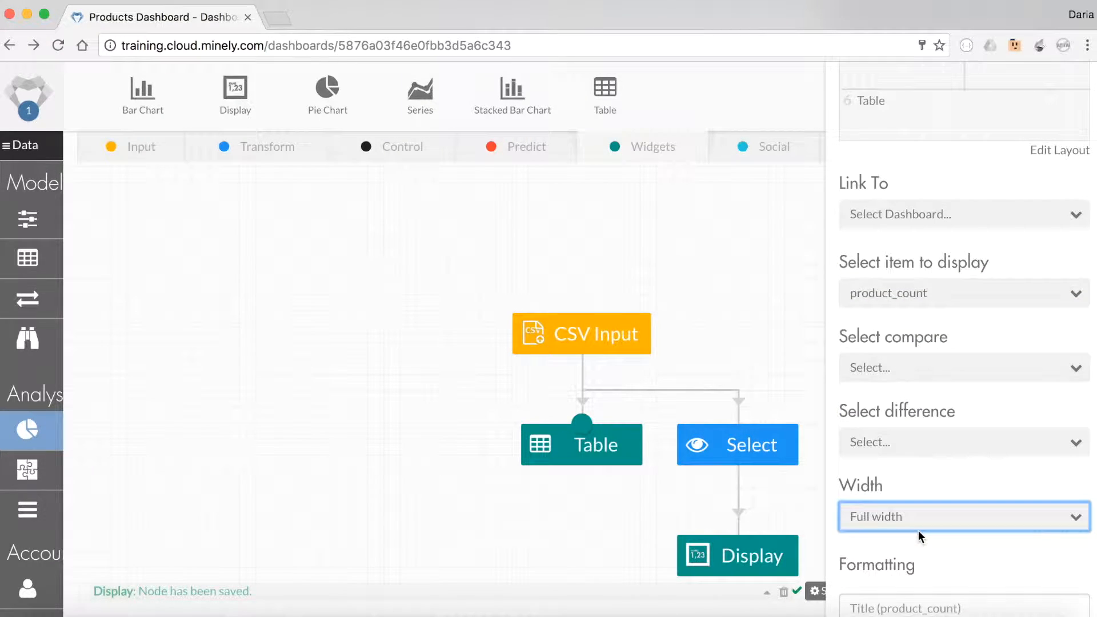
# Give product_count the title Products in the Display widget's formatting and close its settings
pyautogui.scroll(-4, 917, 531)
pyautogui.scroll(-2, 918, 530)
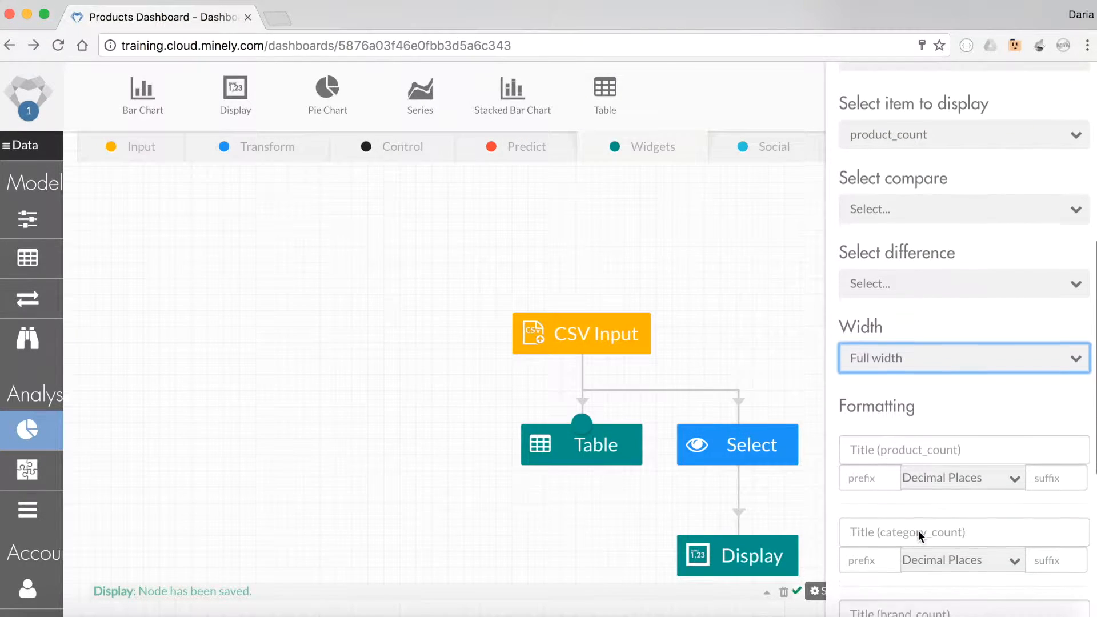
pyautogui.click(931, 450)
pyautogui.write('Prpd')
pyautogui.write('ducts')
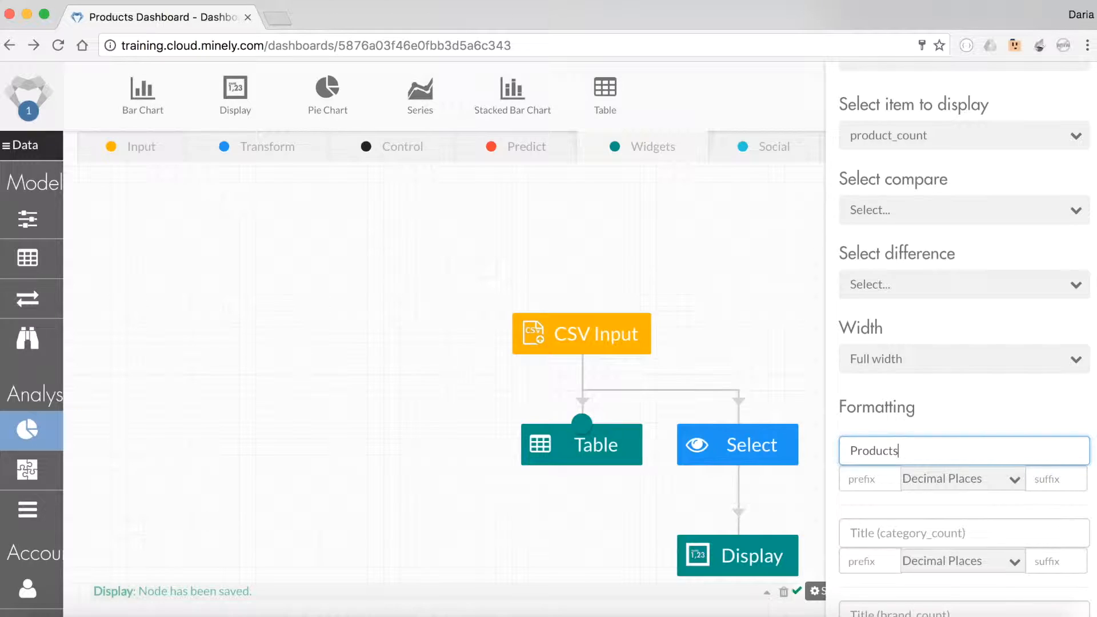
pyautogui.click(631, 514)
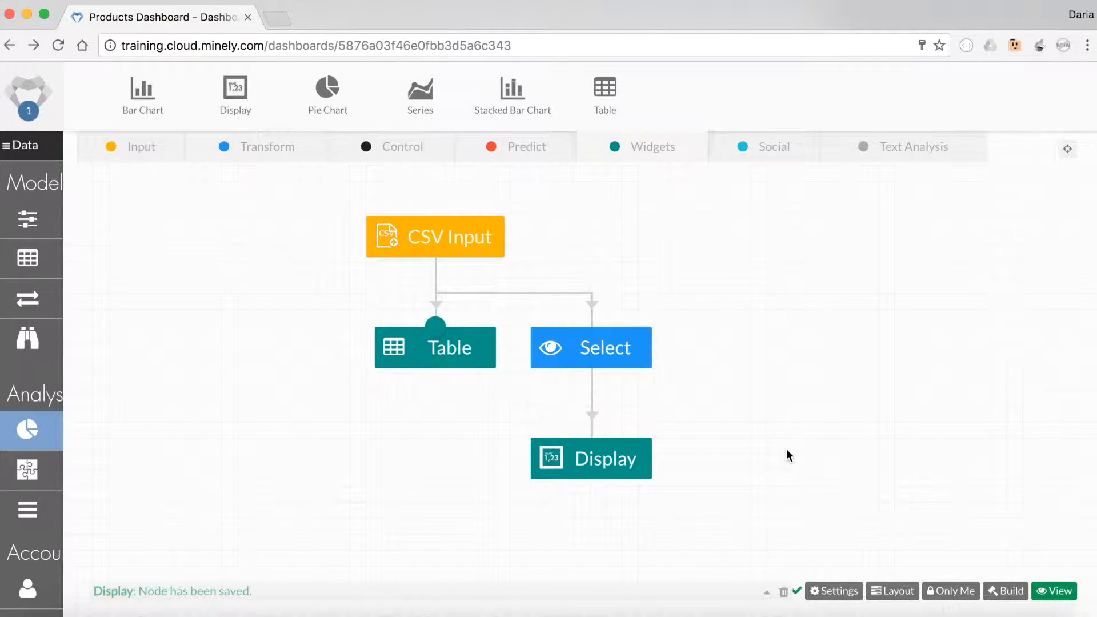
# Add a second Display widget below the Select node, assign it to layout region 2 and have it show category_count
pyautogui.moveTo(235, 87); pyautogui.dragTo(607, 349)
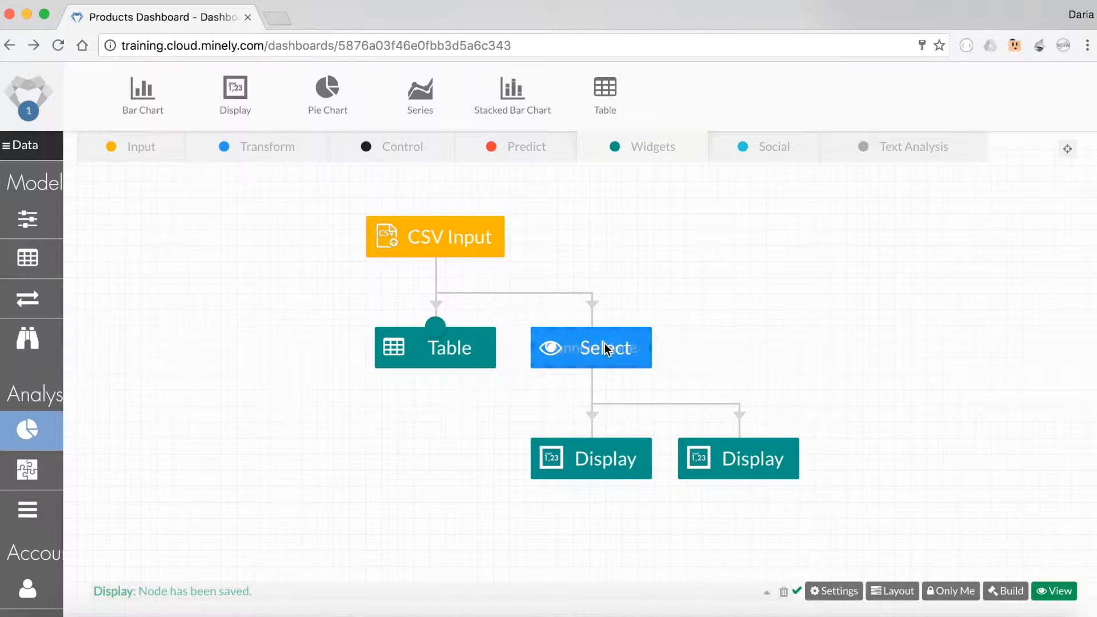
pyautogui.click(759, 457)
pyautogui.click(931, 292)
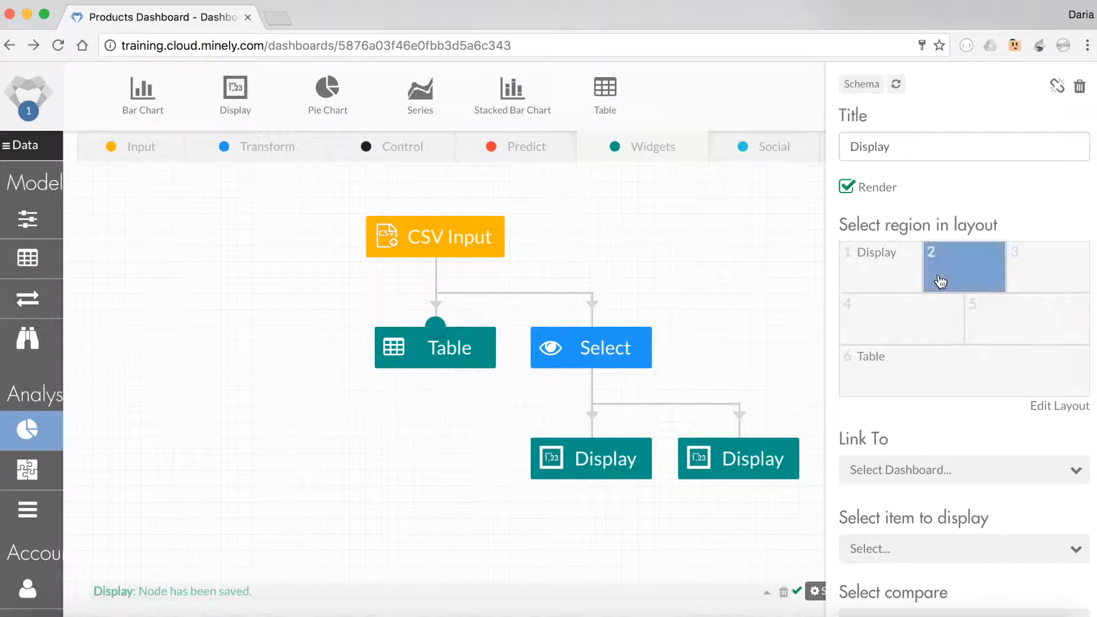
pyautogui.scroll(-3, 932, 443)
pyautogui.click(933, 451)
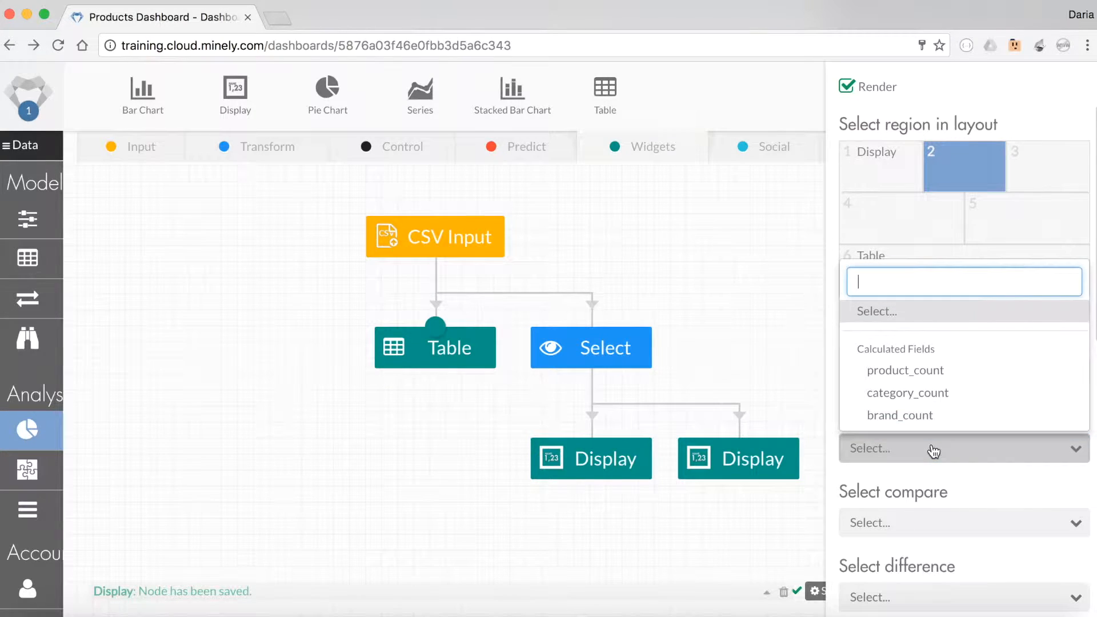
pyautogui.click(928, 392)
# Set the second Display widget to Full width, title category_count as Categories, and close its settings
pyautogui.scroll(-4, 937, 479)
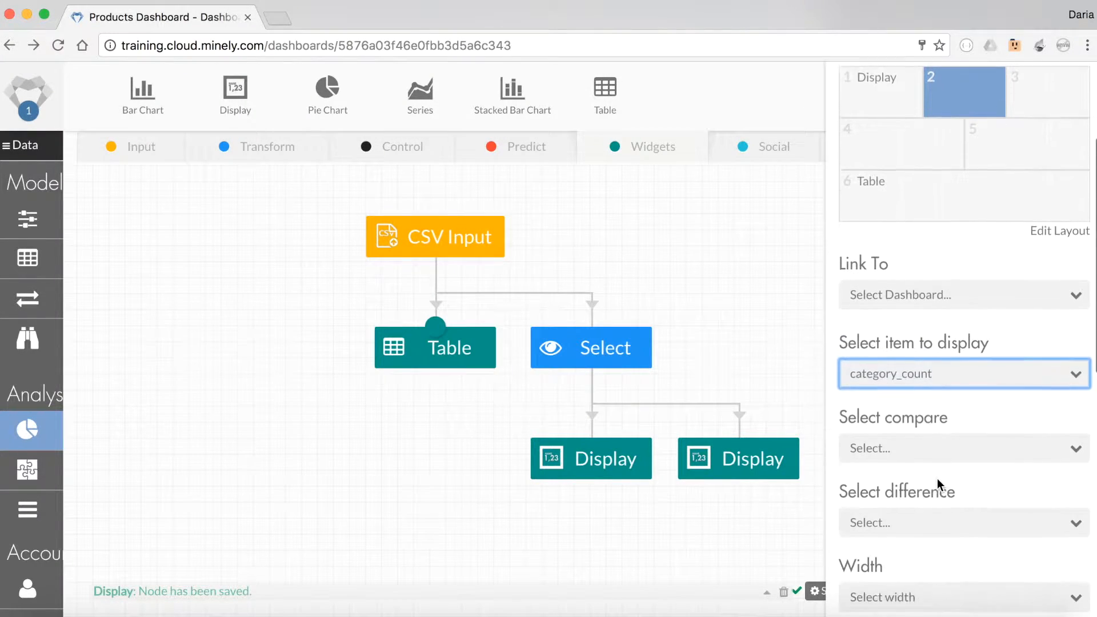
pyautogui.scroll(-3, 932, 474)
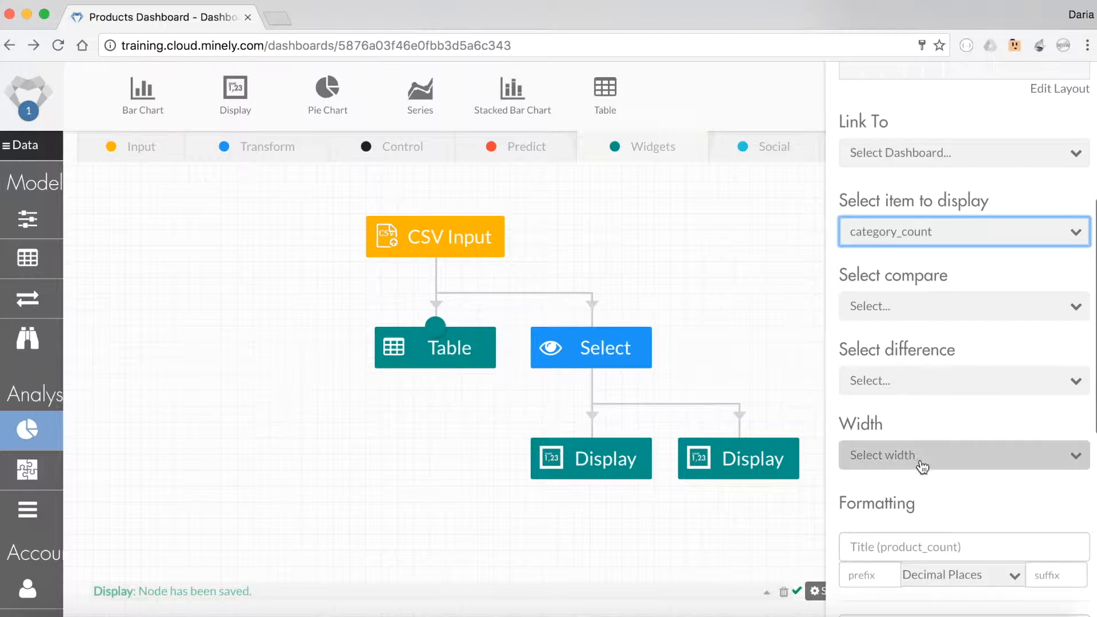
pyautogui.click(921, 456)
pyautogui.click(923, 343)
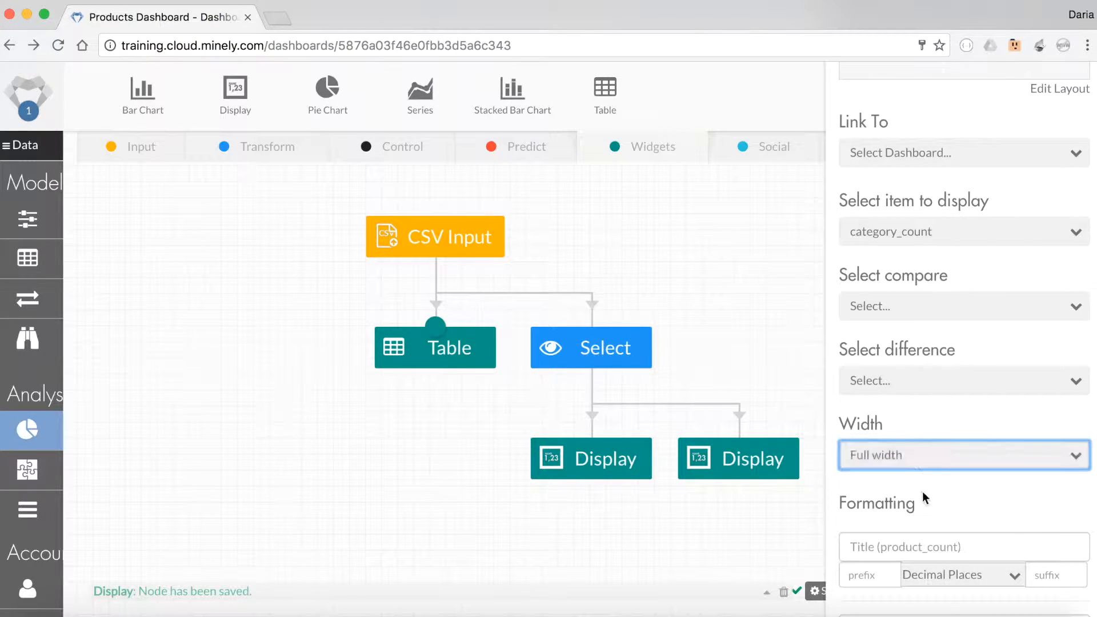
pyautogui.scroll(-4, 923, 491)
pyautogui.click(921, 497)
pyautogui.write('Categories')
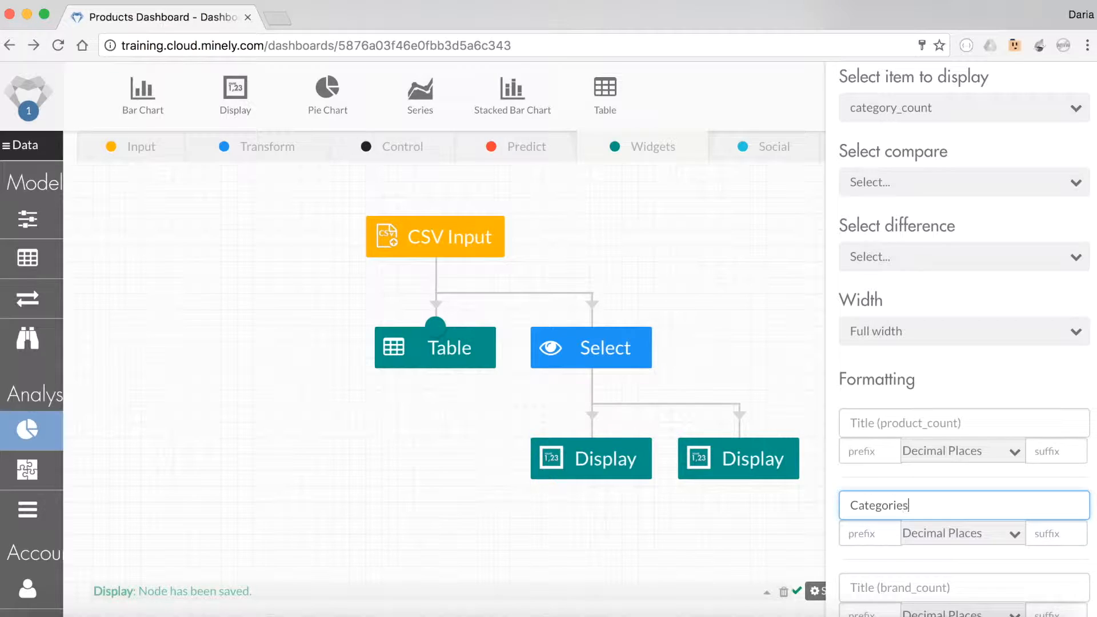
pyautogui.click(767, 534)
# Add a third Display widget below the Select node, assign it to layout region 3 and have it show brand_count
pyautogui.moveTo(235, 89); pyautogui.dragTo(617, 344)
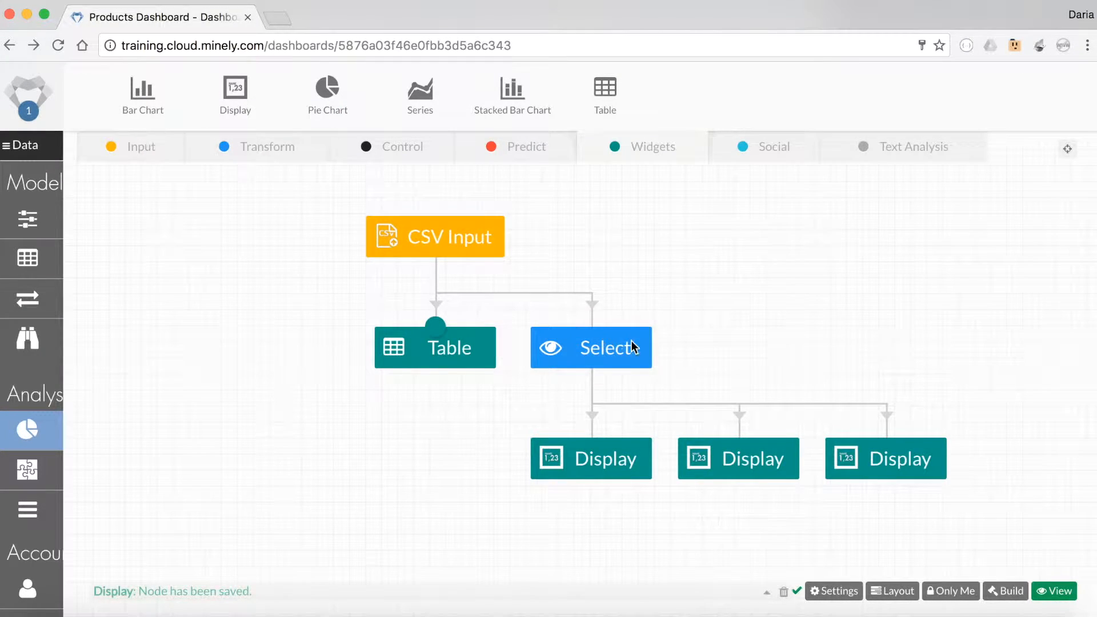
pyautogui.click(911, 471)
pyautogui.click(1023, 262)
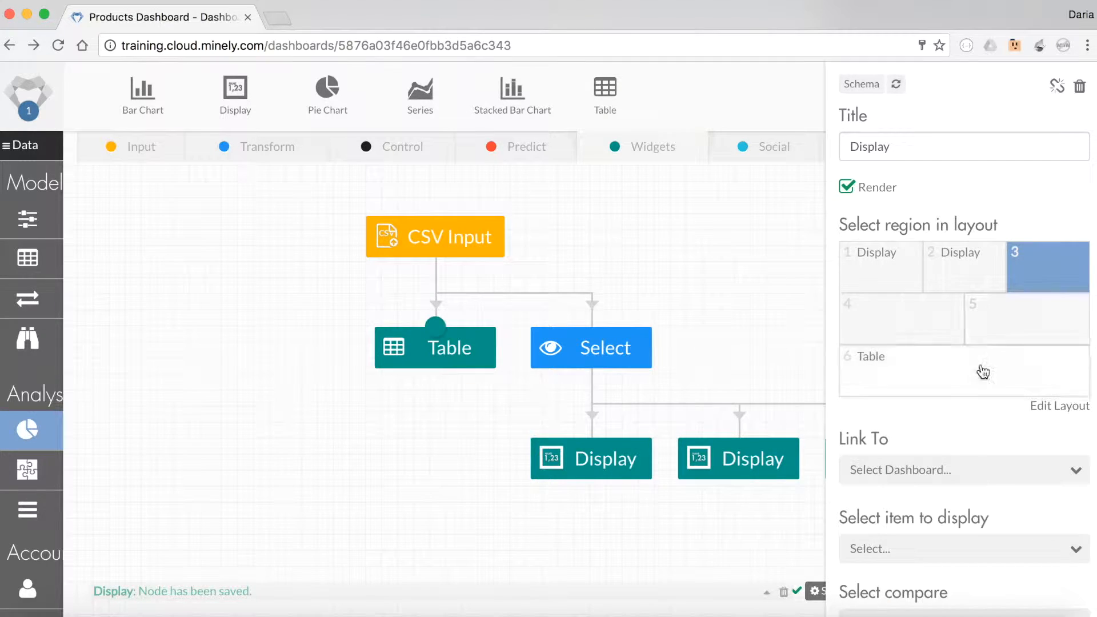
pyautogui.scroll(-3, 963, 414)
pyautogui.click(952, 439)
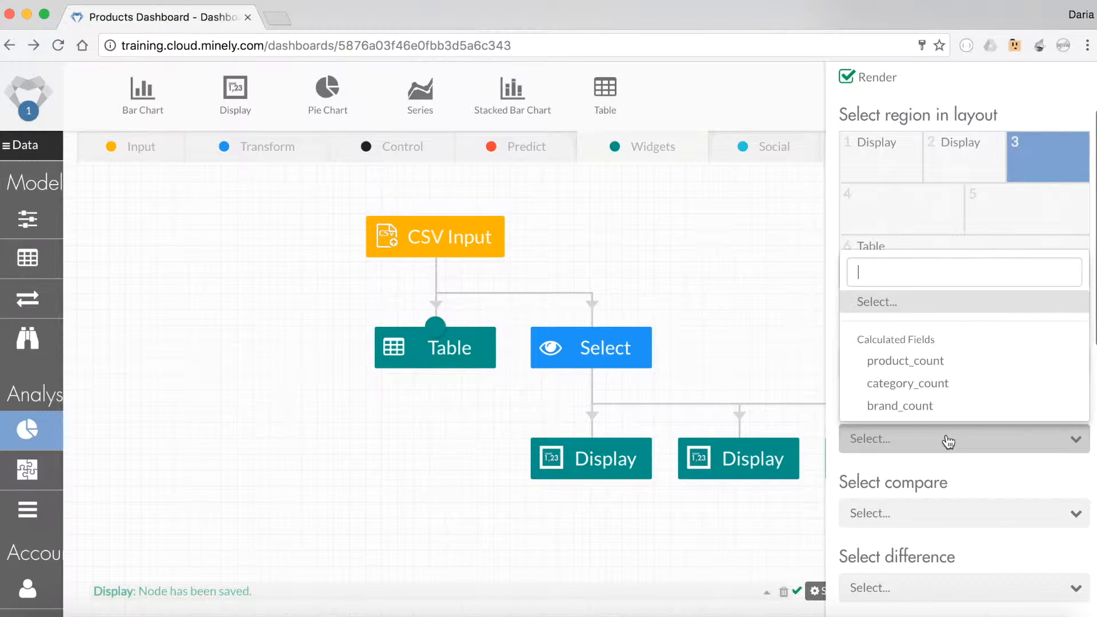
pyautogui.click(925, 406)
# Set the third Display widget to Full width, title brand_count as Brands, and close its settings
pyautogui.scroll(-1, 915, 490)
pyautogui.scroll(-4, 915, 491)
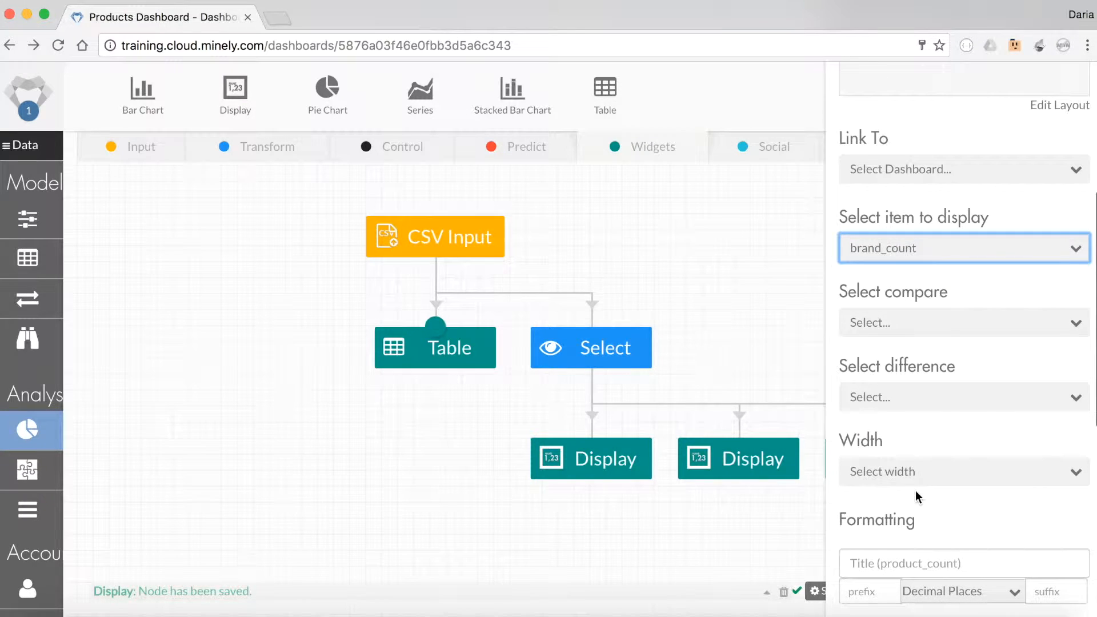
pyautogui.click(909, 480)
pyautogui.click(857, 350)
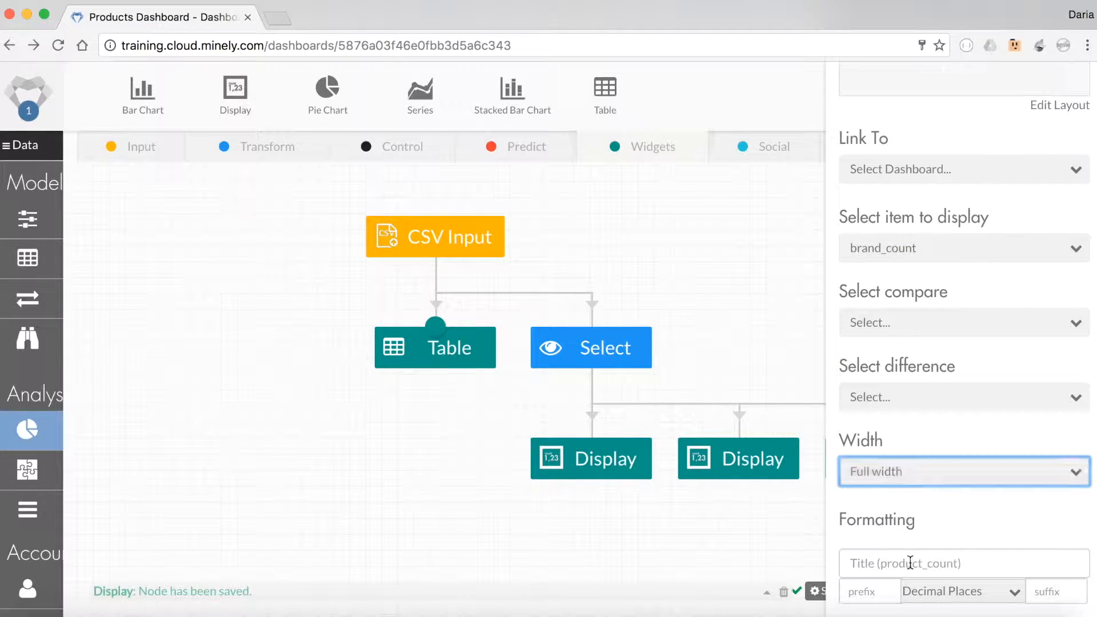
pyautogui.scroll(-3, 910, 563)
pyautogui.scroll(1, 910, 562)
pyautogui.scroll(-2, 909, 566)
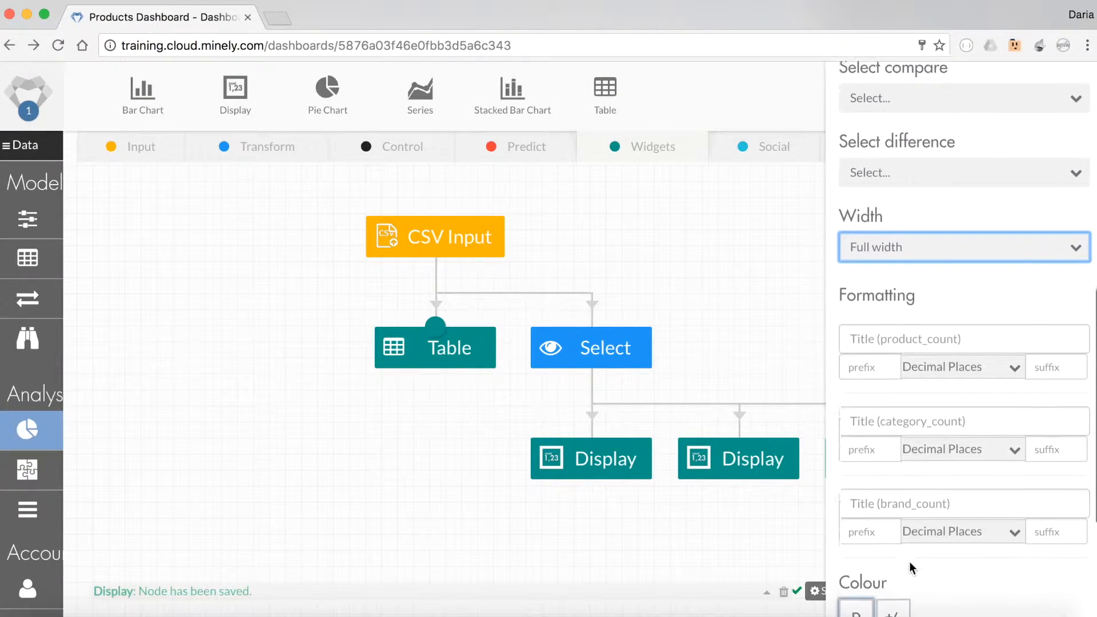
pyautogui.click(897, 481)
pyautogui.write('Bran')
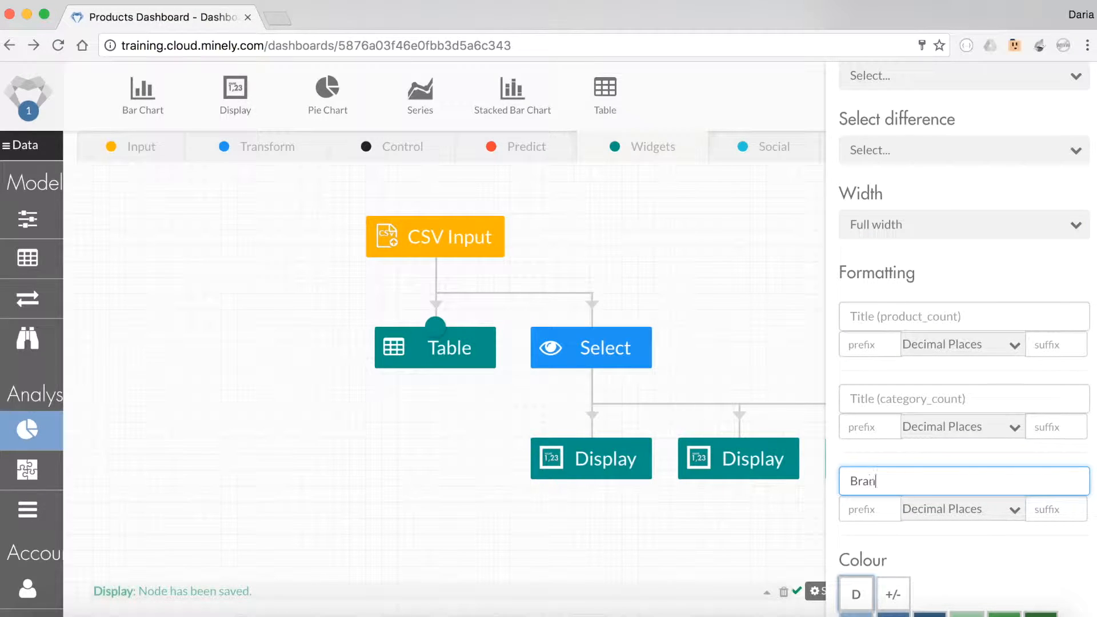
pyautogui.scroll(-1, 902, 480)
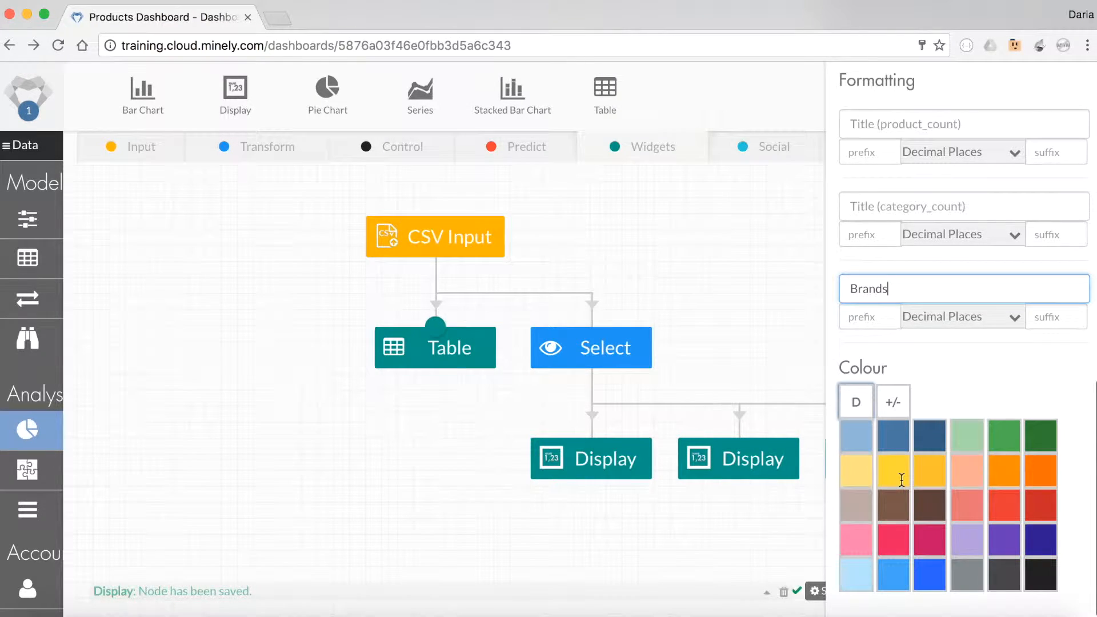
pyautogui.click(769, 531)
# Build the dashboard, view the rendered result and return to the node editor
pyautogui.click(1006, 591)
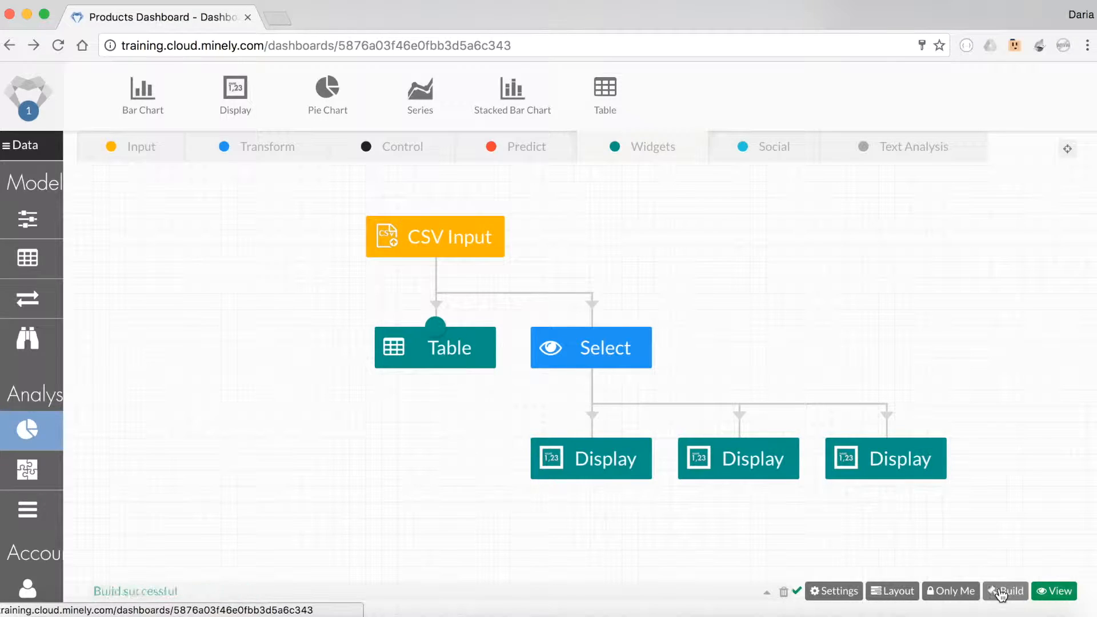
pyautogui.click(1049, 595)
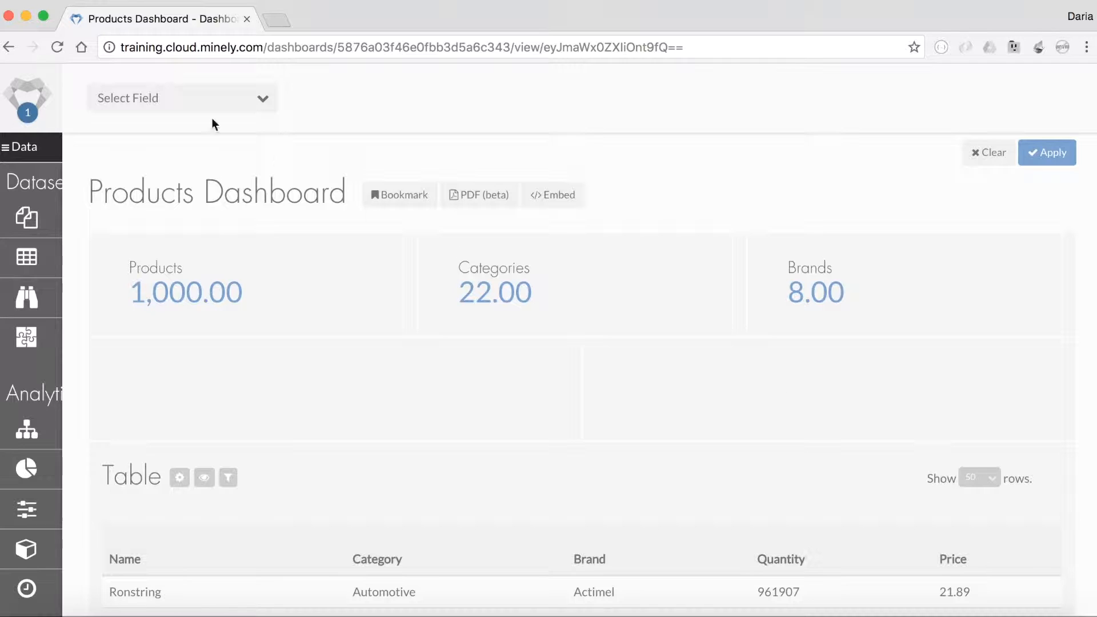
pyautogui.click(9, 47)
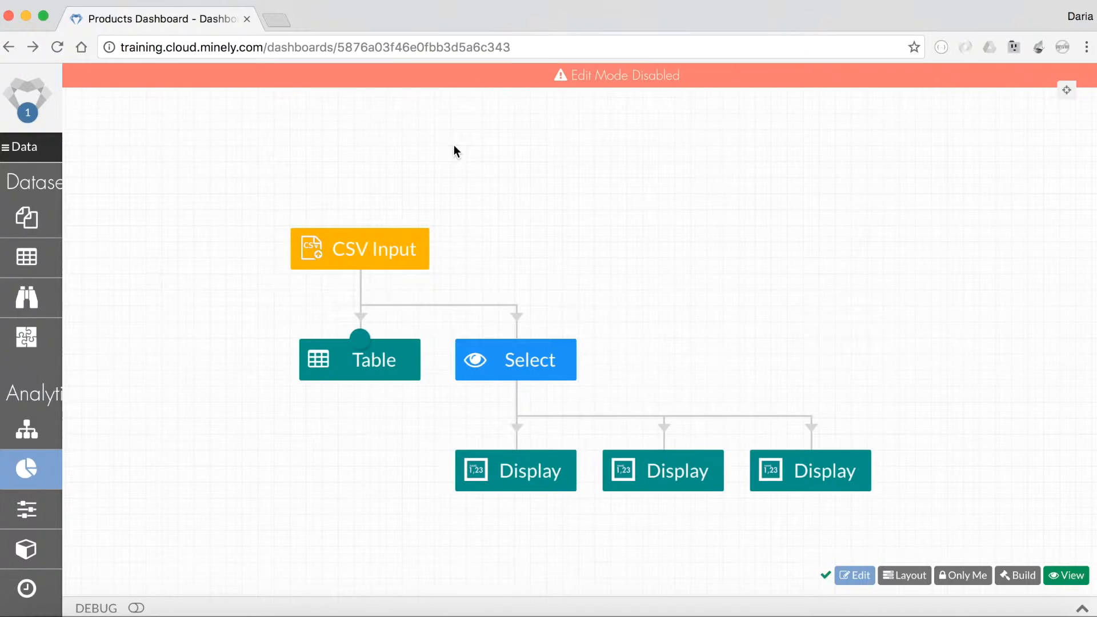
# Enable edit mode and add a second Select node connected to CSV Input, placed to the left of the Table node
pyautogui.click(612, 83)
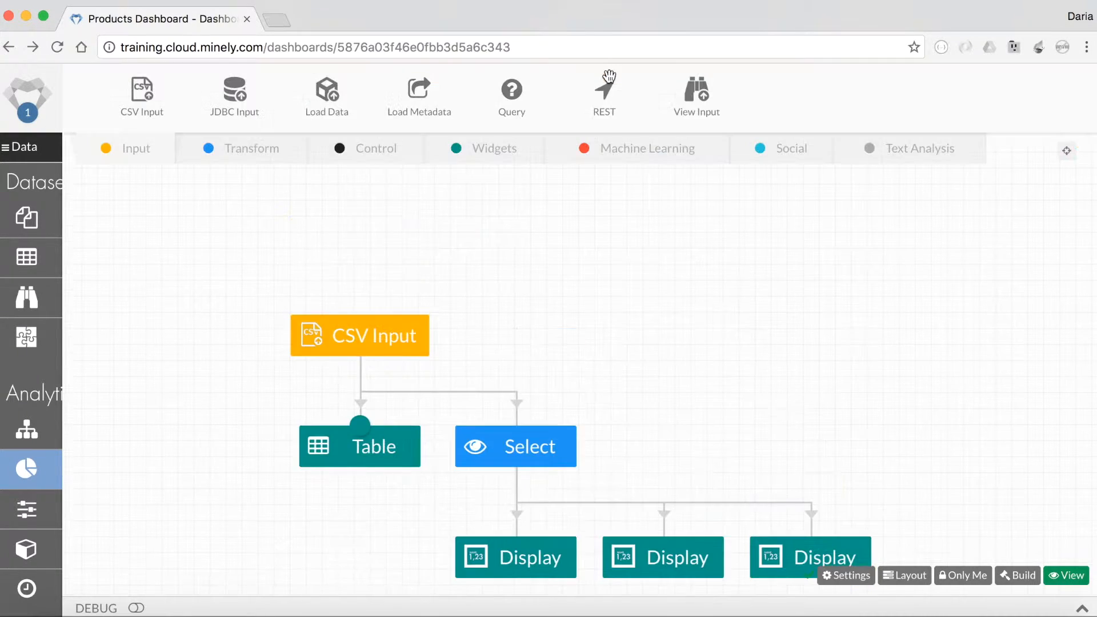
pyautogui.click(259, 150)
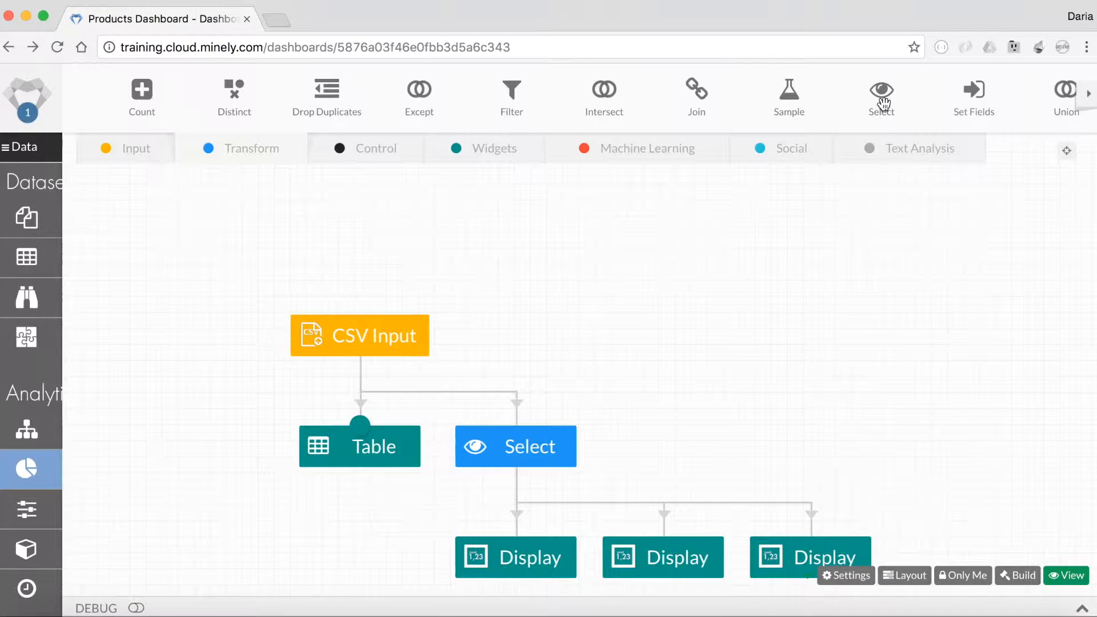
pyautogui.moveTo(880, 93); pyautogui.dragTo(354, 335)
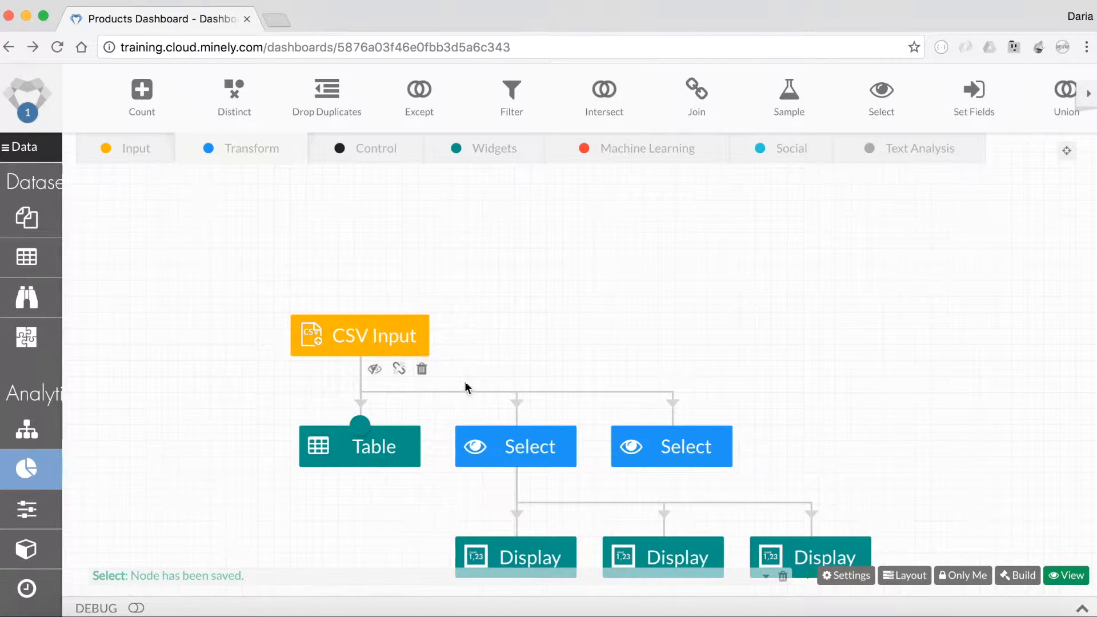
pyautogui.moveTo(652, 447); pyautogui.dragTo(201, 452)
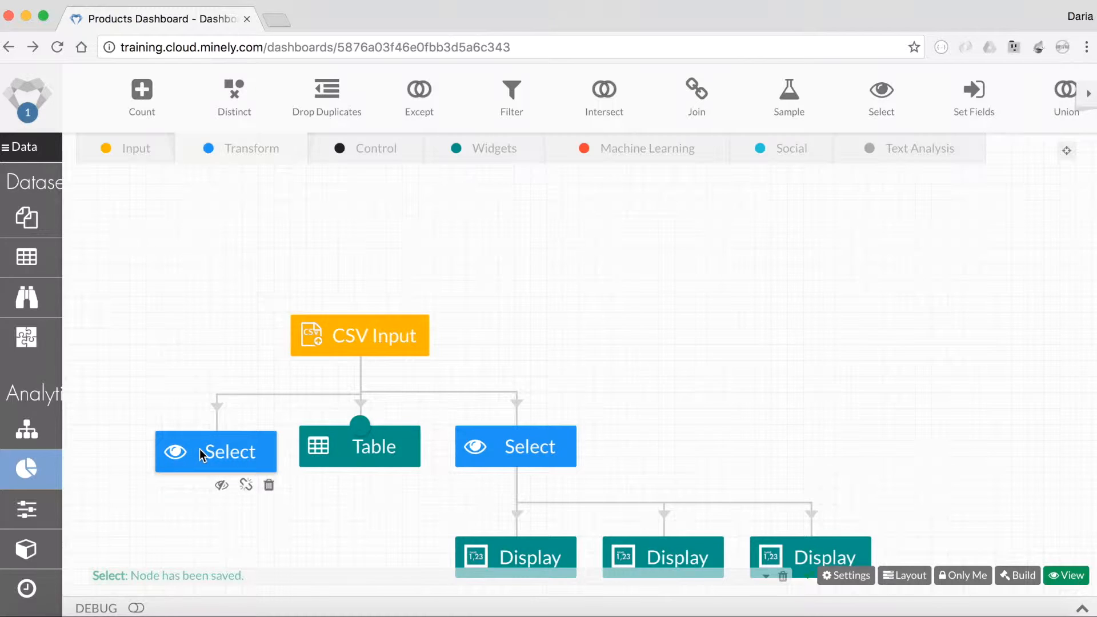
pyautogui.moveTo(206, 373); pyautogui.dragTo(483, 280)
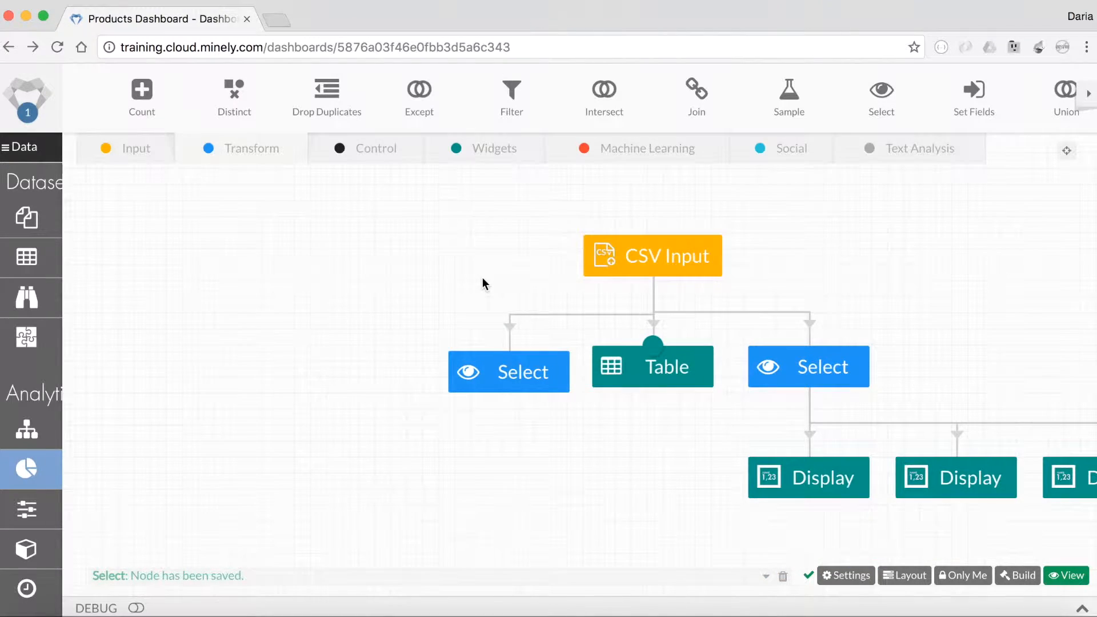
# Add a custom field SUM(product_price*qty_sold) with alias product_revenue to the new Select node and close its settings
pyautogui.click(499, 376)
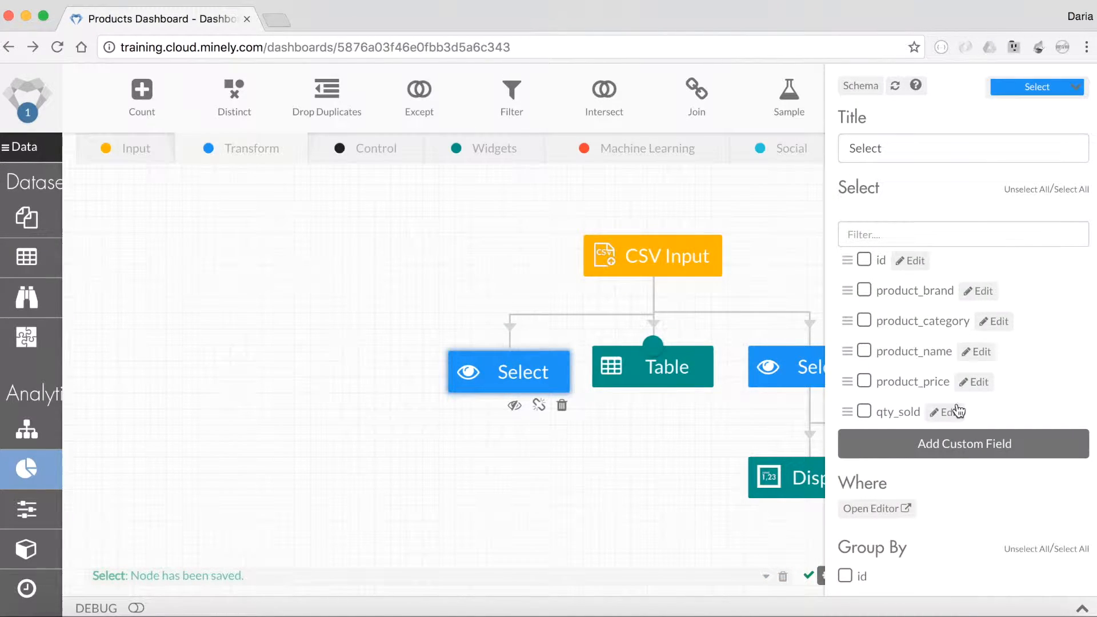
pyautogui.click(961, 444)
pyautogui.click(952, 467)
pyautogui.write('SUM(product_price*qty_sold')
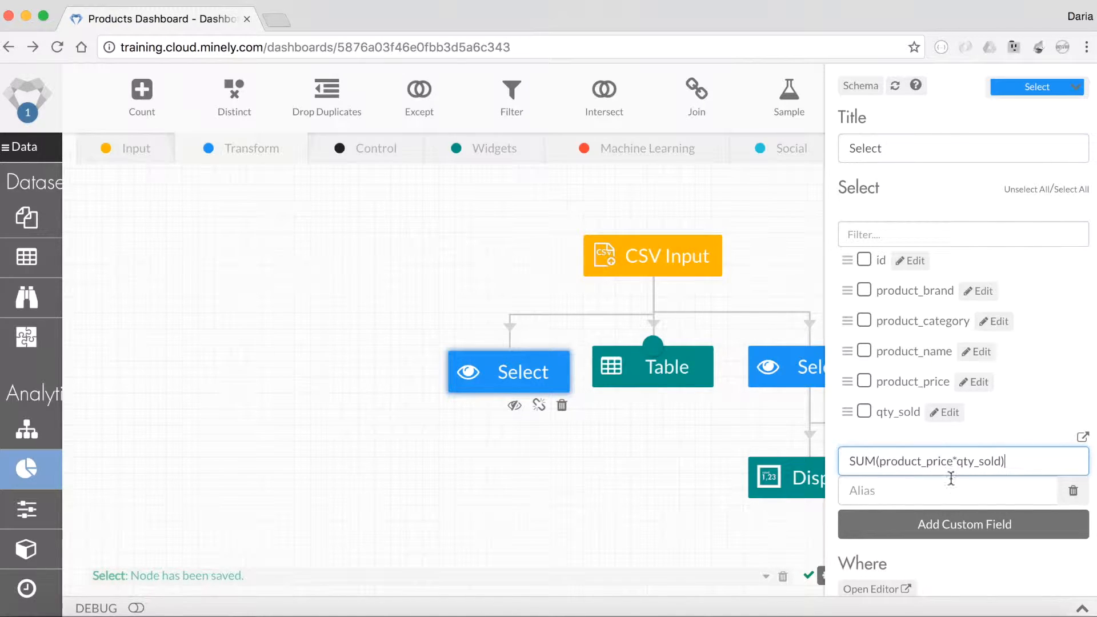
pyautogui.click(935, 498)
pyautogui.write('produc')
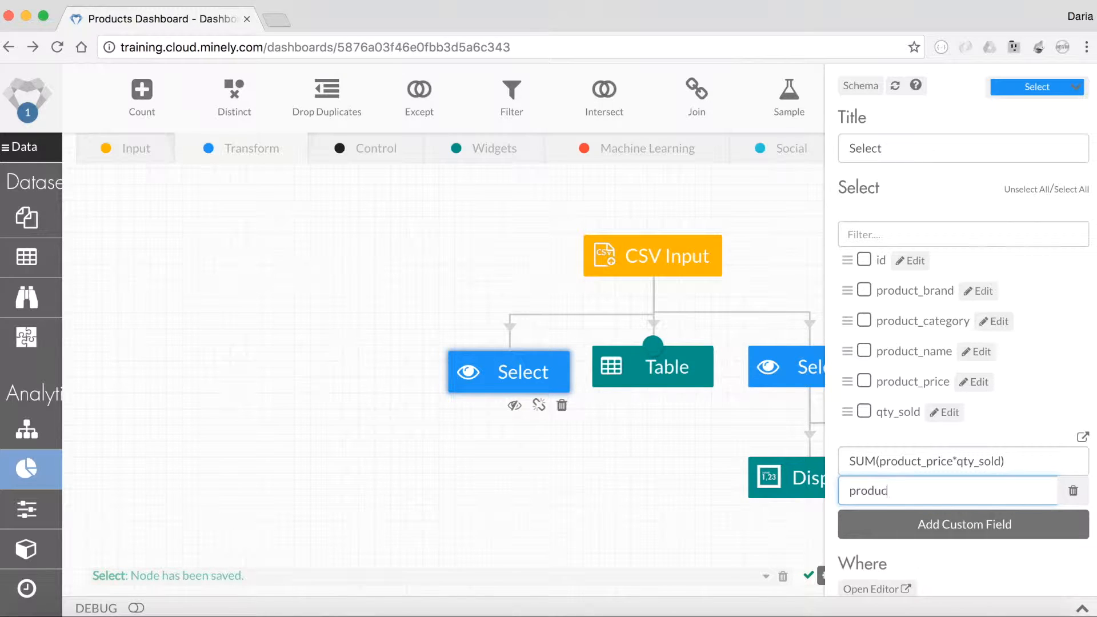
pyautogui.write('t_reven')
pyautogui.click(682, 444)
# Include product_brand in the new Select node's fields, group by product_brand, and close the settings
pyautogui.click(523, 373)
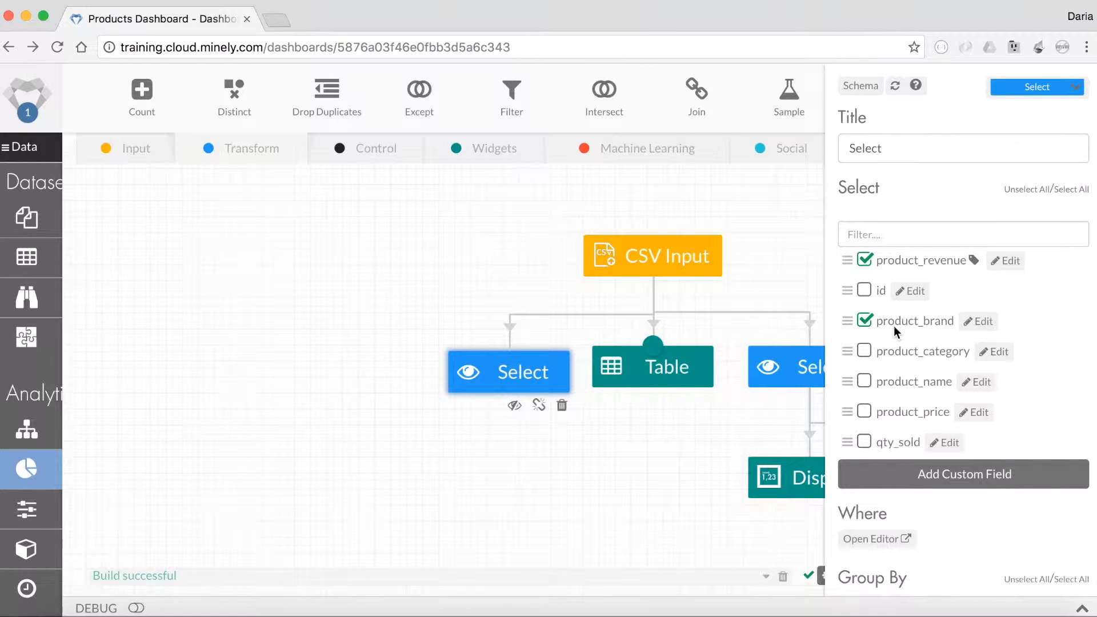
pyautogui.scroll(-3, 894, 326)
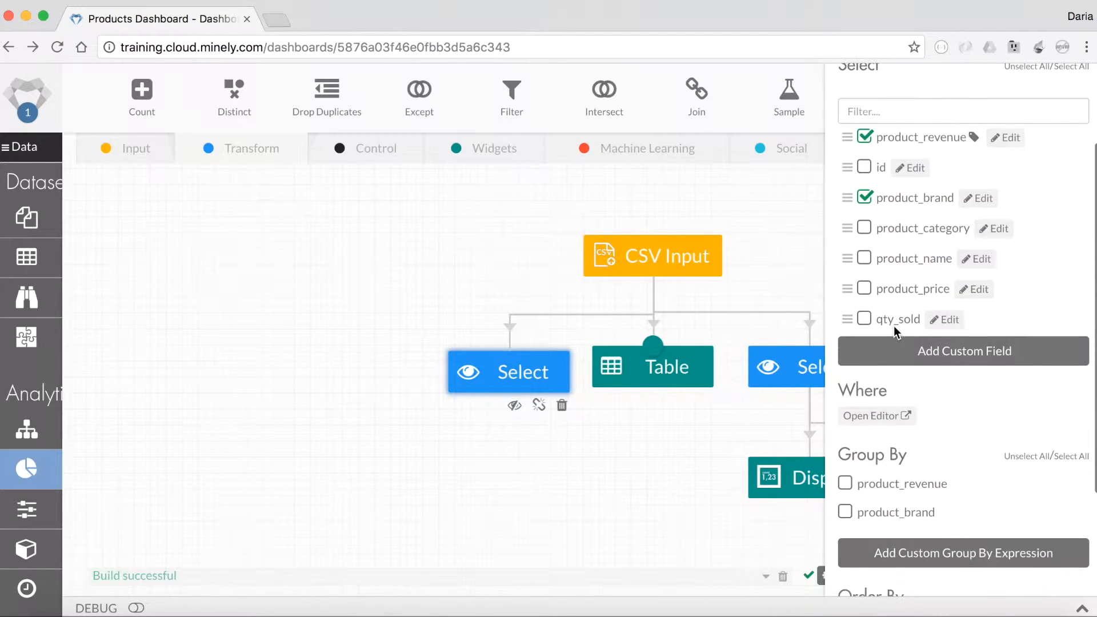
pyautogui.scroll(-2, 893, 326)
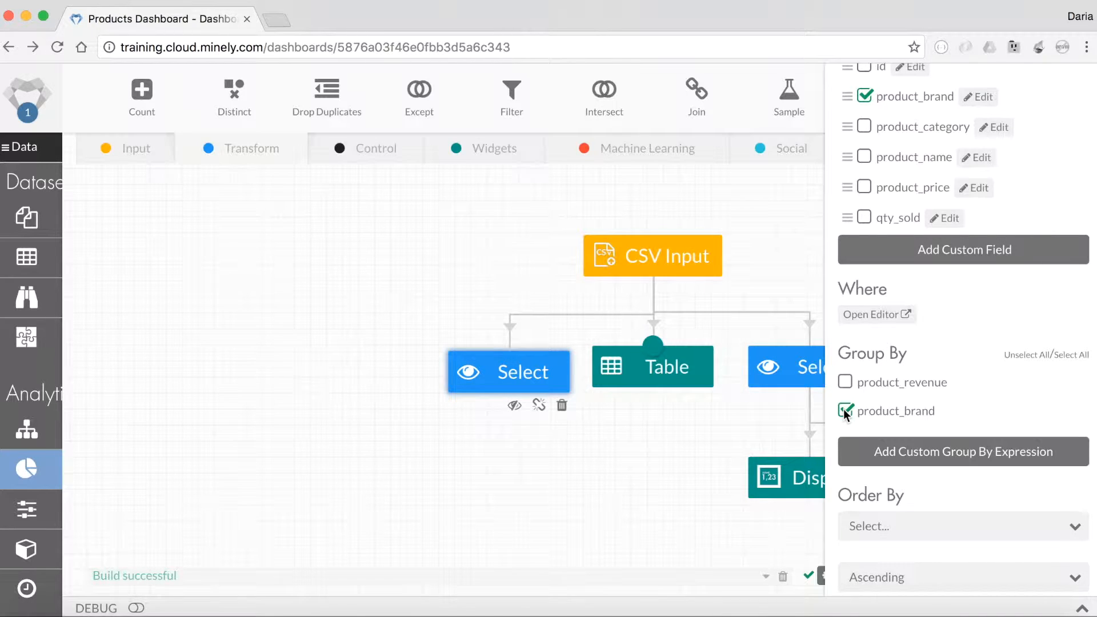
pyautogui.click(634, 454)
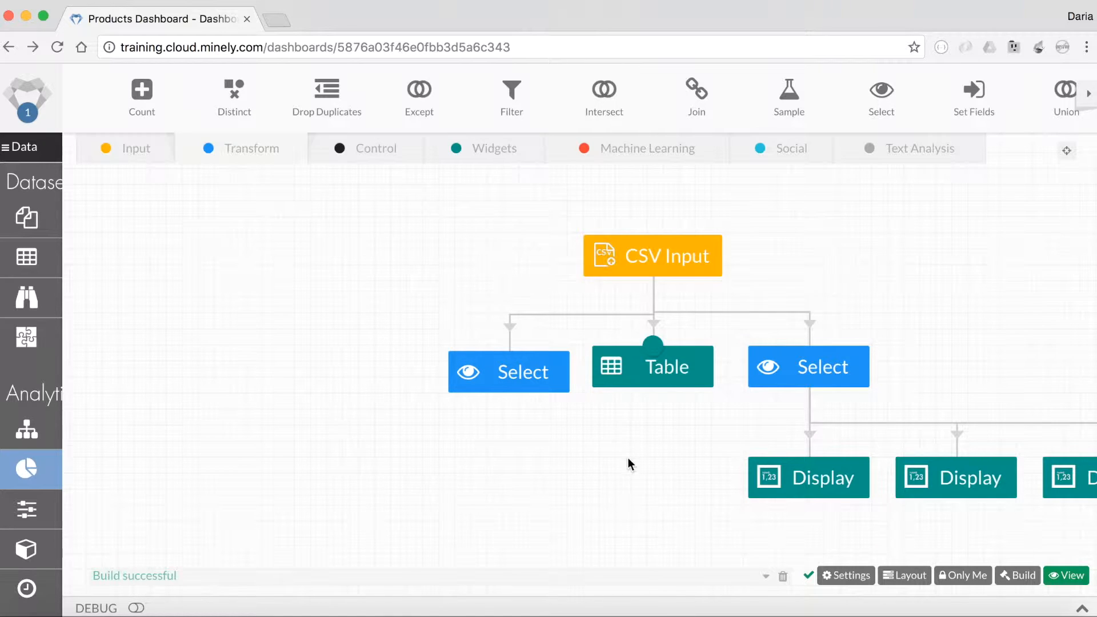
# Attach a Pie Chart node to the Select node left of the Table node and open its settings
pyautogui.click(491, 152)
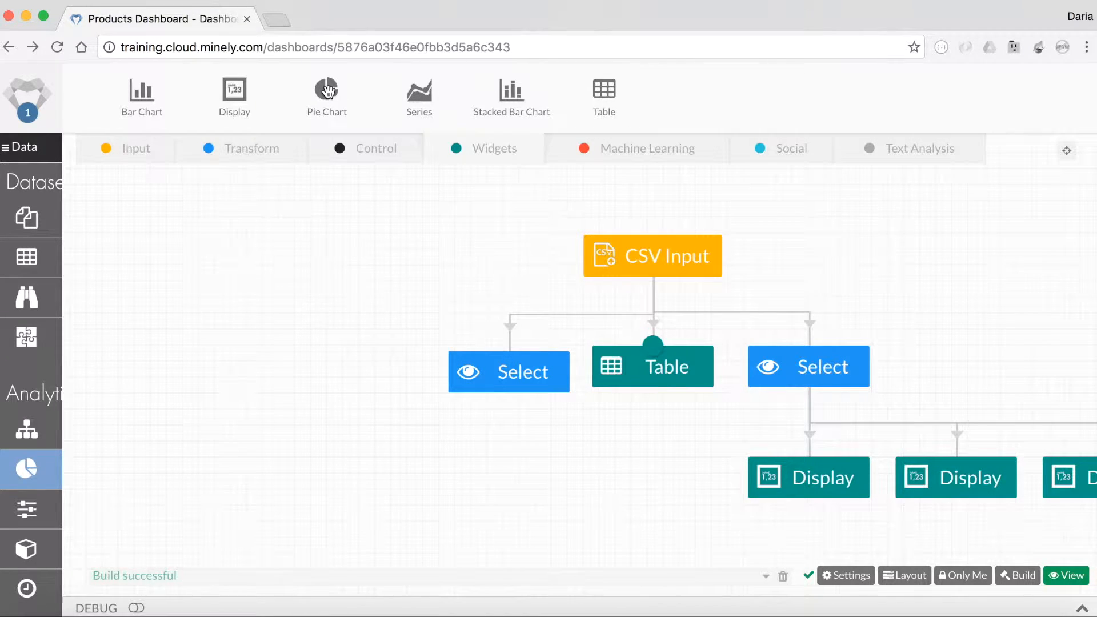
pyautogui.moveTo(327, 90); pyautogui.dragTo(519, 370)
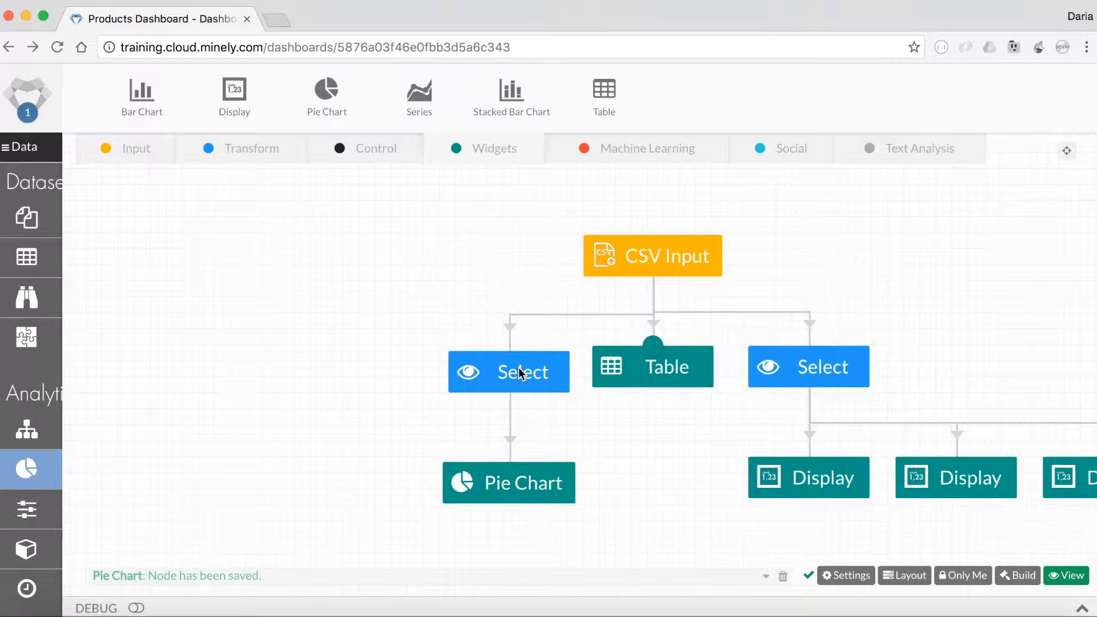
pyautogui.click(503, 485)
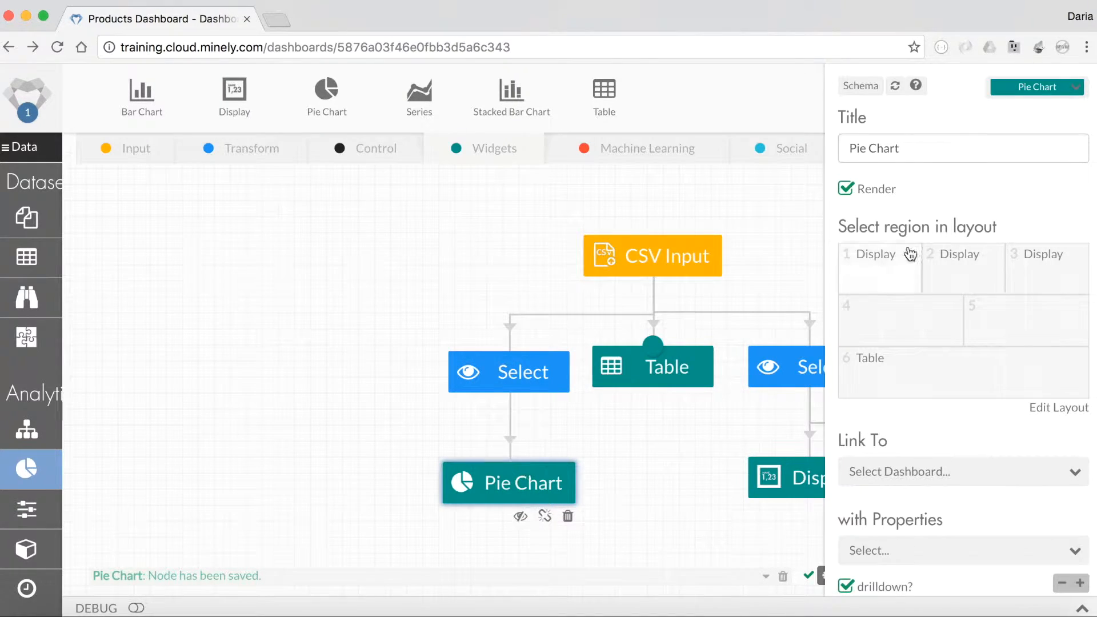
# Title the pie chart Top 4 Brands and assign it to layout region 4
pyautogui.tripleClick(934, 144)
pyautogui.write('Top 4 Brands')
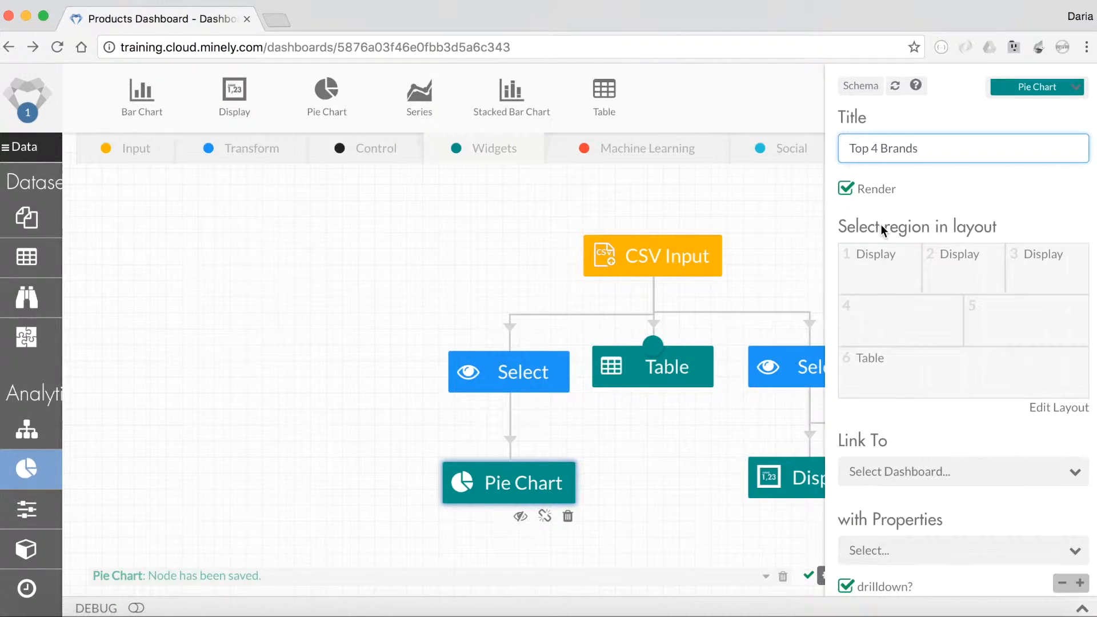
pyautogui.scroll(-1, 880, 224)
pyautogui.click(885, 296)
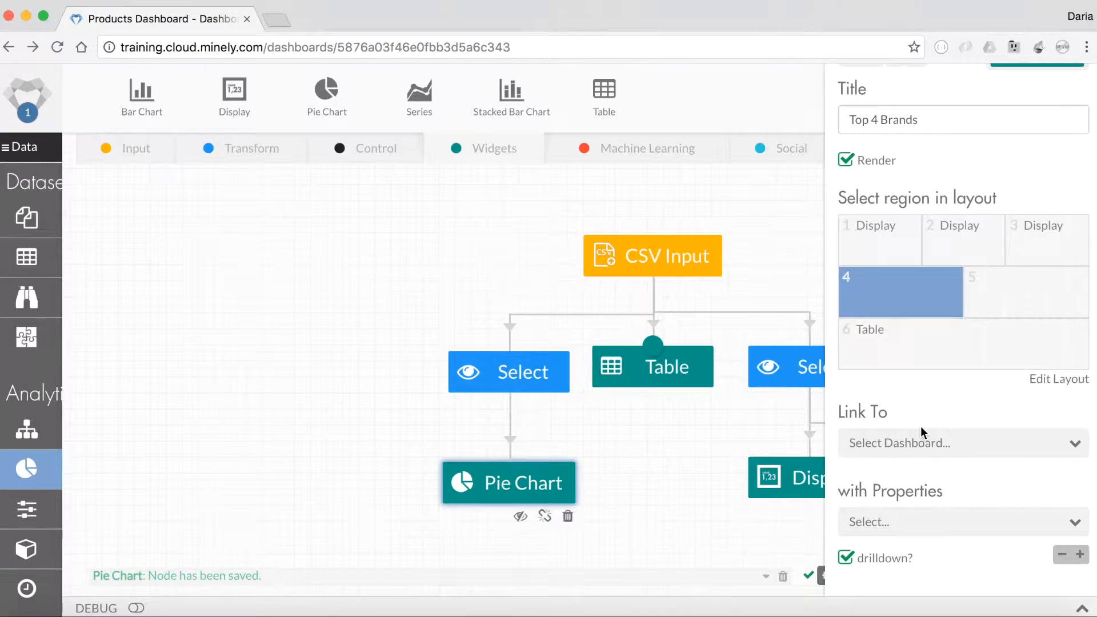
# Set the pie chart's X-axis to product_brand and its Y-axis to product_revenue
pyautogui.scroll(-5, 920, 431)
pyautogui.scroll(-1, 921, 427)
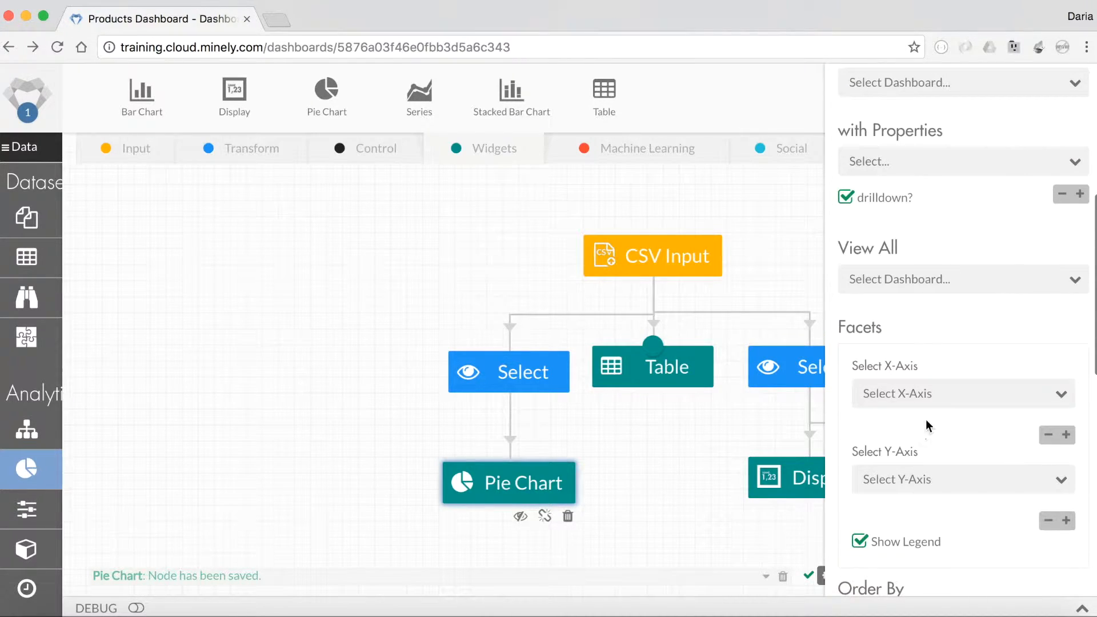
pyautogui.click(938, 394)
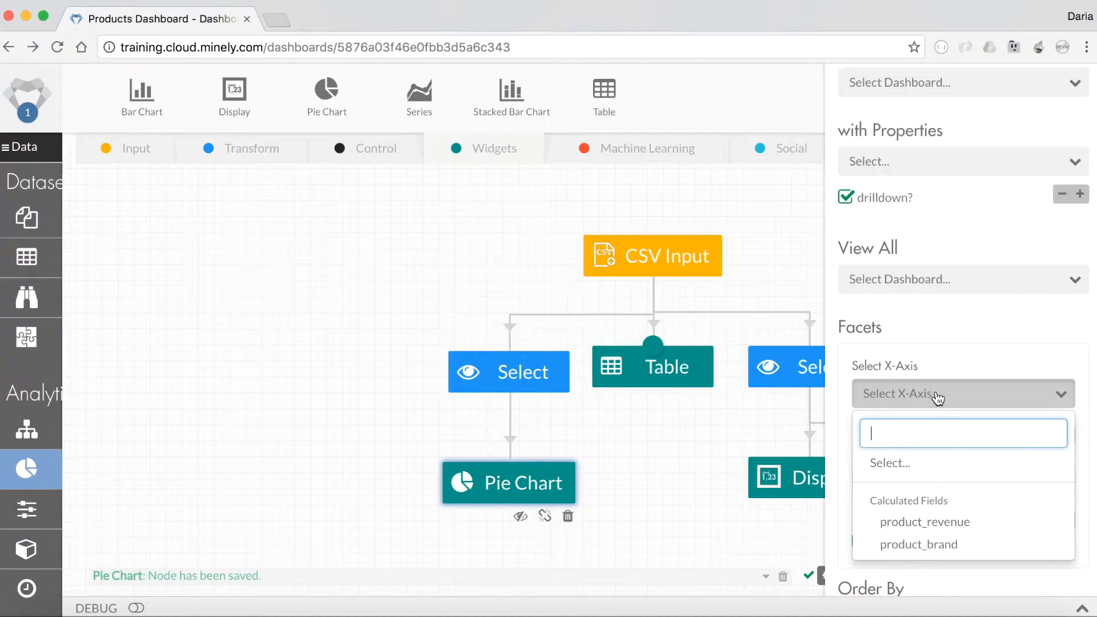
pyautogui.click(924, 539)
pyautogui.click(926, 483)
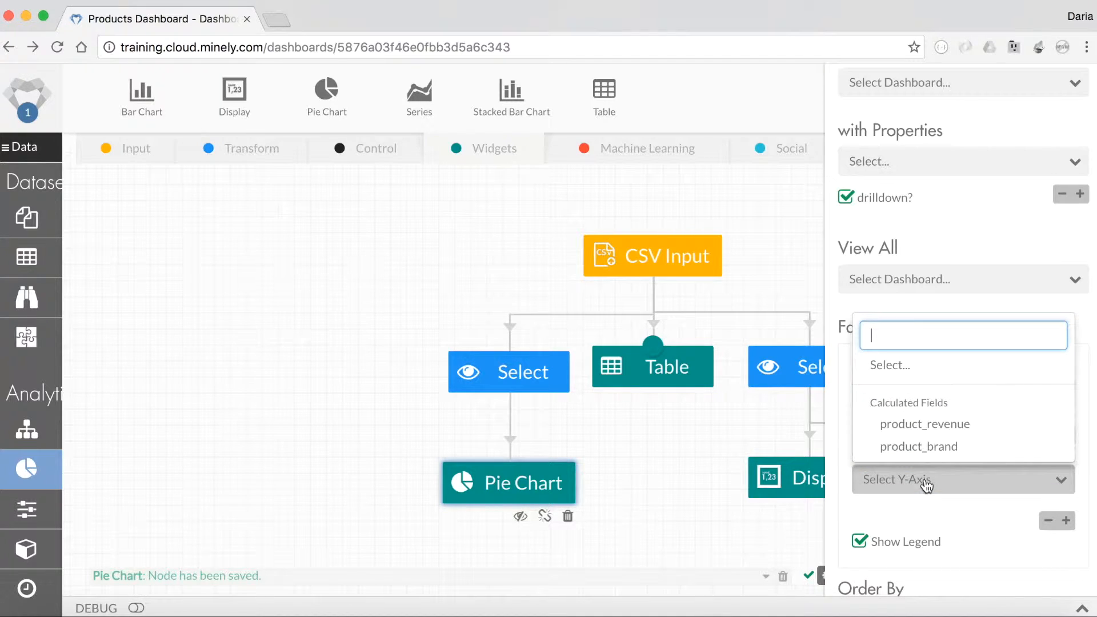
pyautogui.click(949, 423)
# Order the pie chart by product_revenue in descending order
pyautogui.scroll(-4, 951, 449)
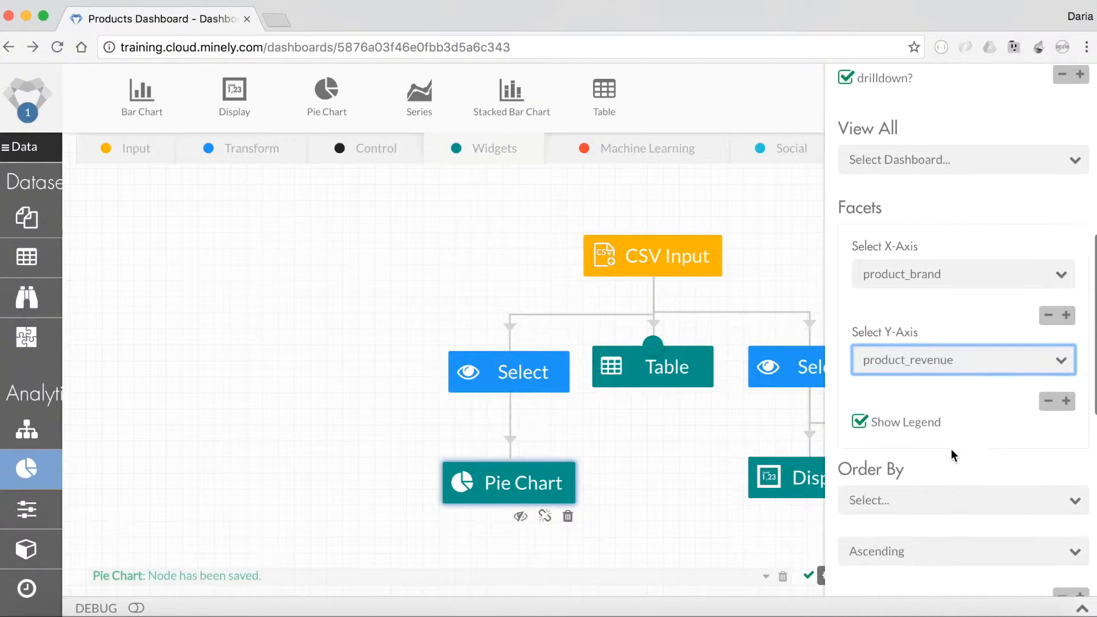
pyautogui.click(947, 394)
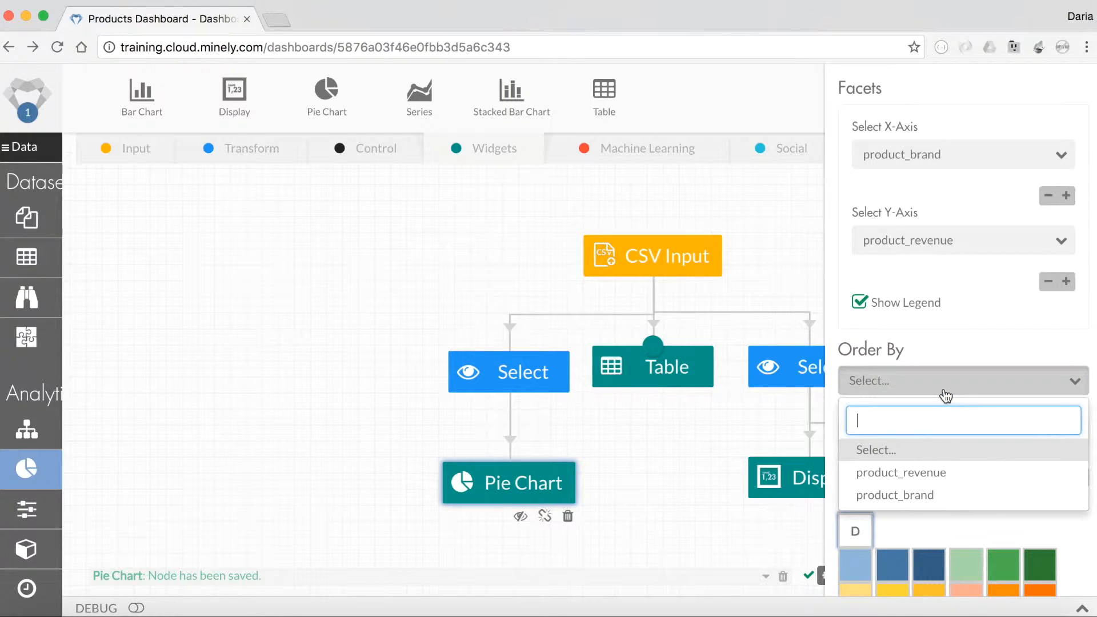
pyautogui.click(906, 473)
pyautogui.click(967, 436)
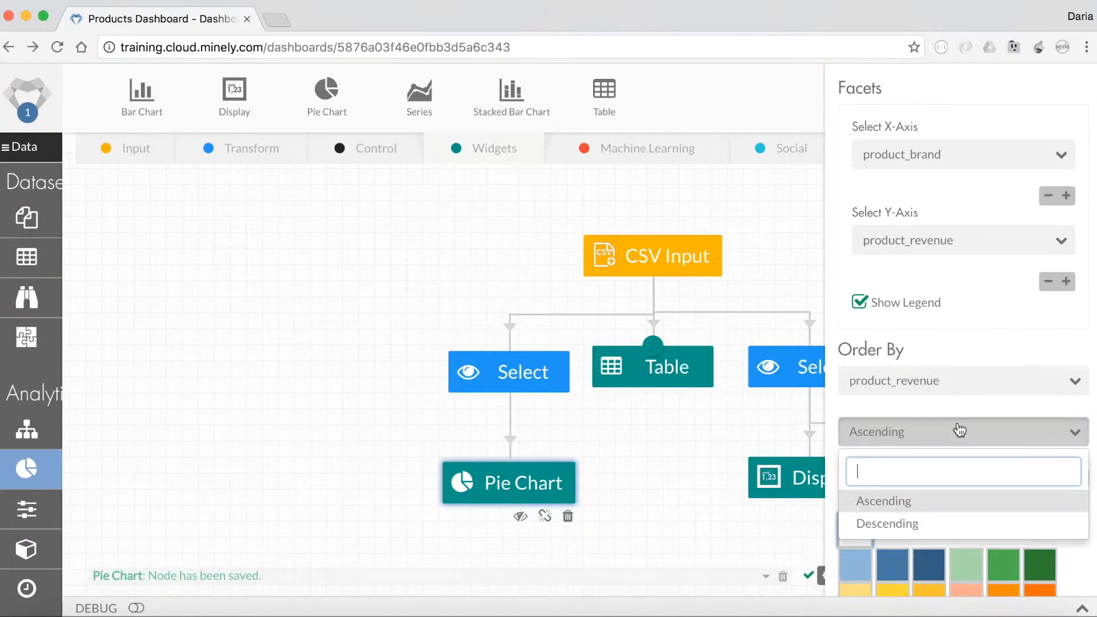
pyautogui.click(906, 522)
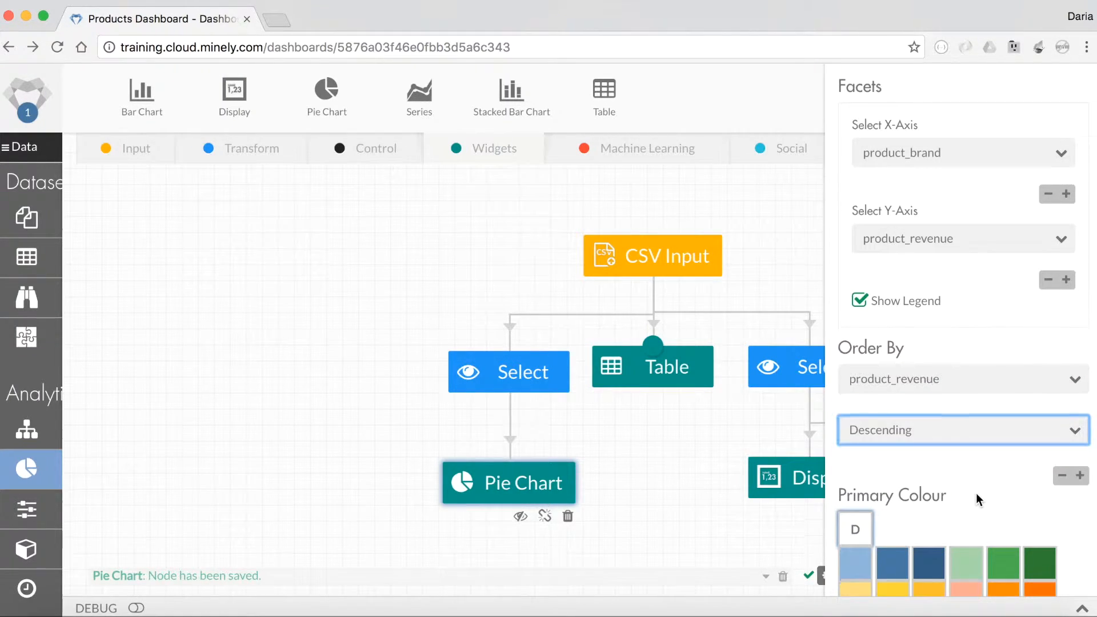
# Make the pie chart a doughnut with percentage values and limit it to 4 entries
pyautogui.scroll(-4, 979, 496)
pyautogui.scroll(-2, 979, 500)
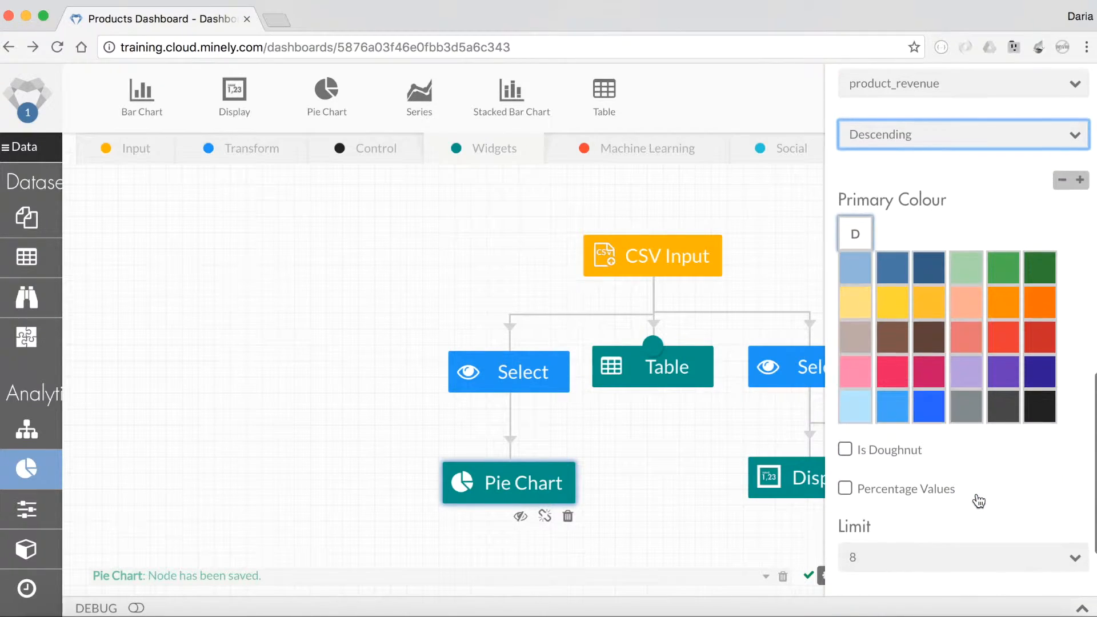
pyautogui.click(844, 449)
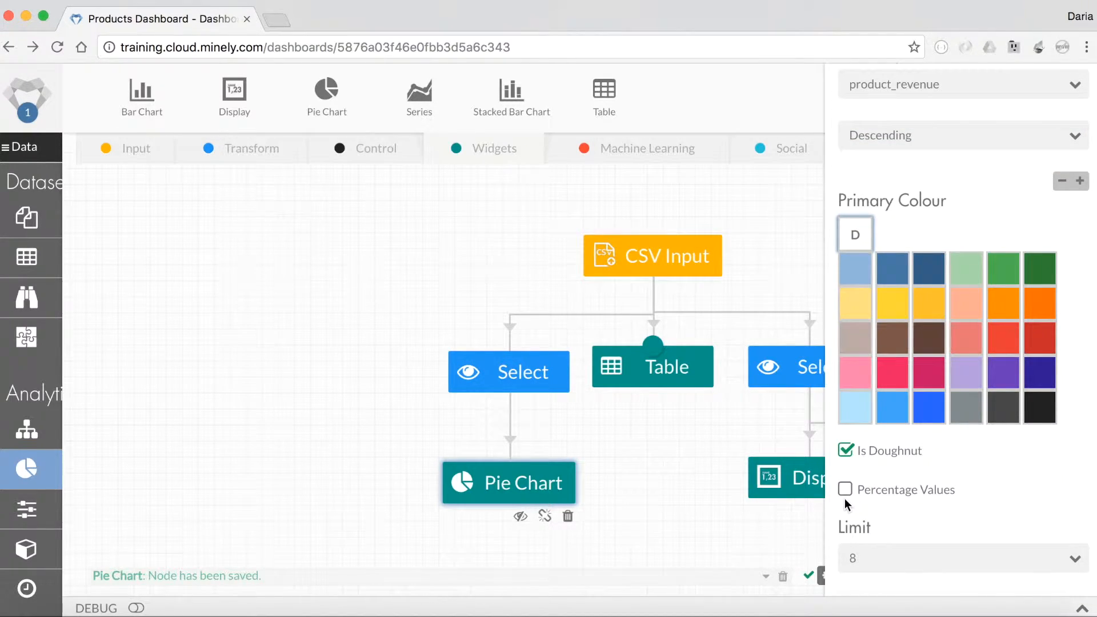
pyautogui.scroll(-1, 845, 499)
pyautogui.click(846, 454)
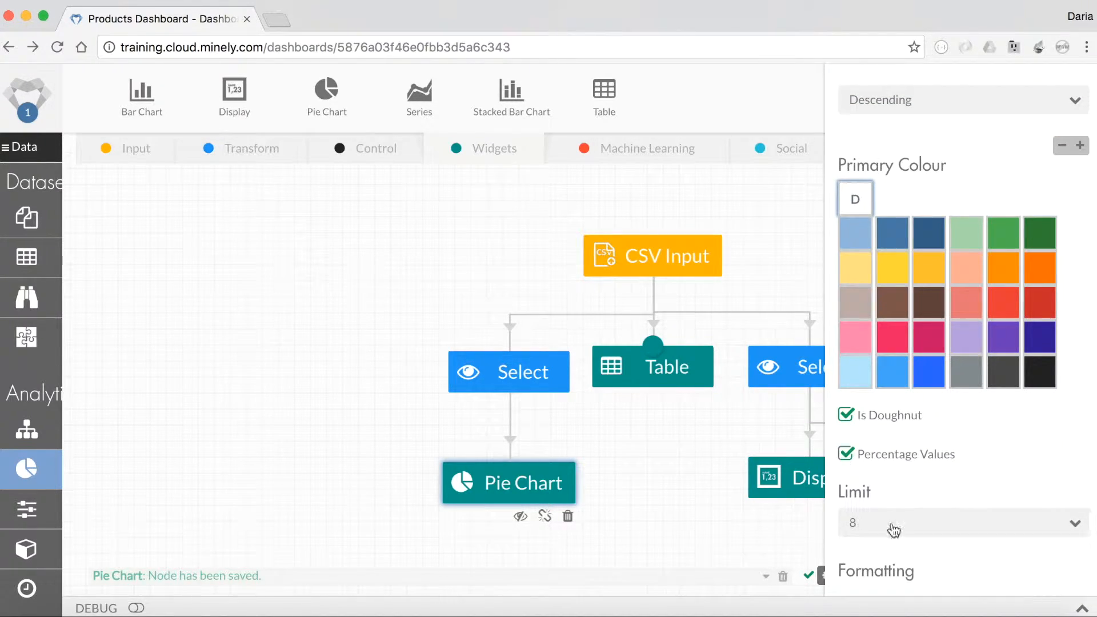
pyautogui.click(926, 524)
pyautogui.click(922, 447)
# Format the pie chart's field titles as Product Revenue and Product Brand, and close its settings
pyautogui.scroll(-3, 959, 490)
pyautogui.scroll(-1, 961, 490)
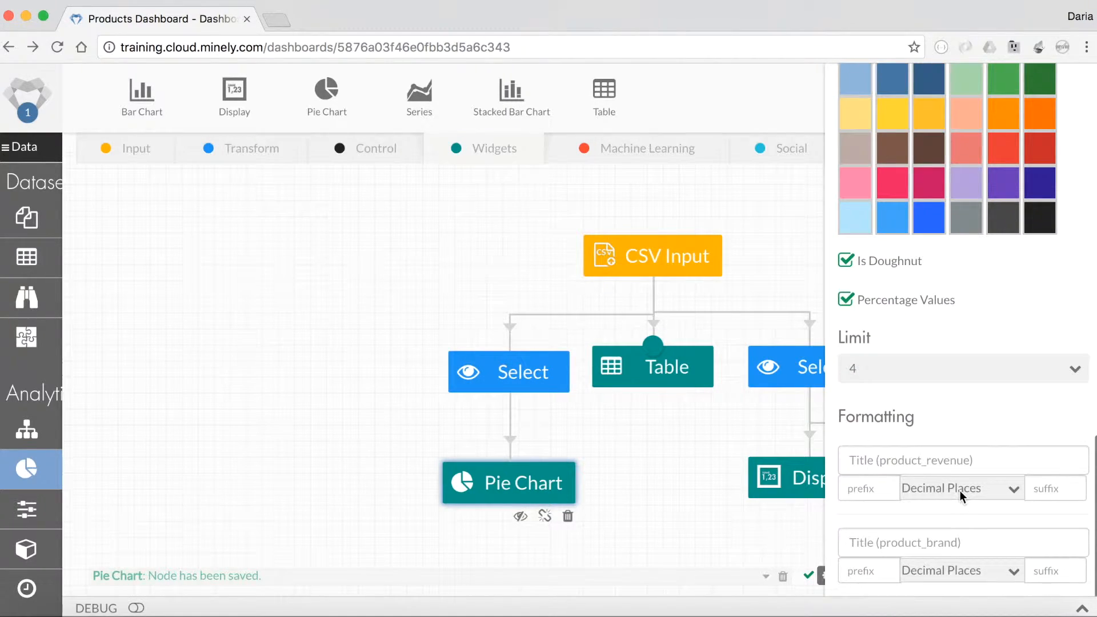
pyautogui.click(878, 462)
pyautogui.write('Product Revenue')
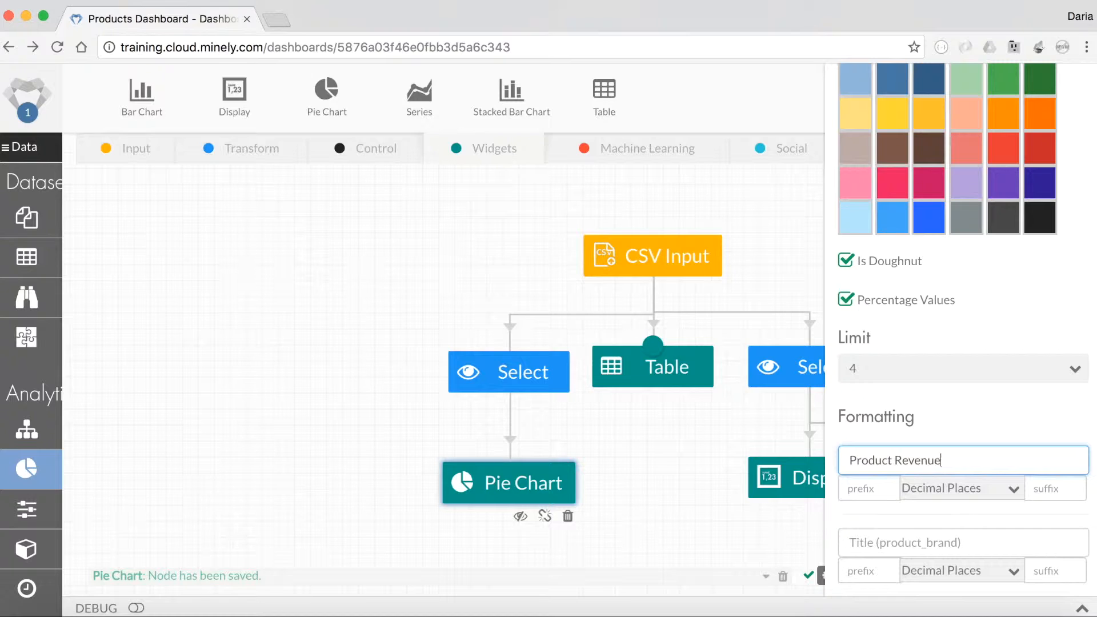
pyautogui.click(891, 536)
pyautogui.write('Product Brand')
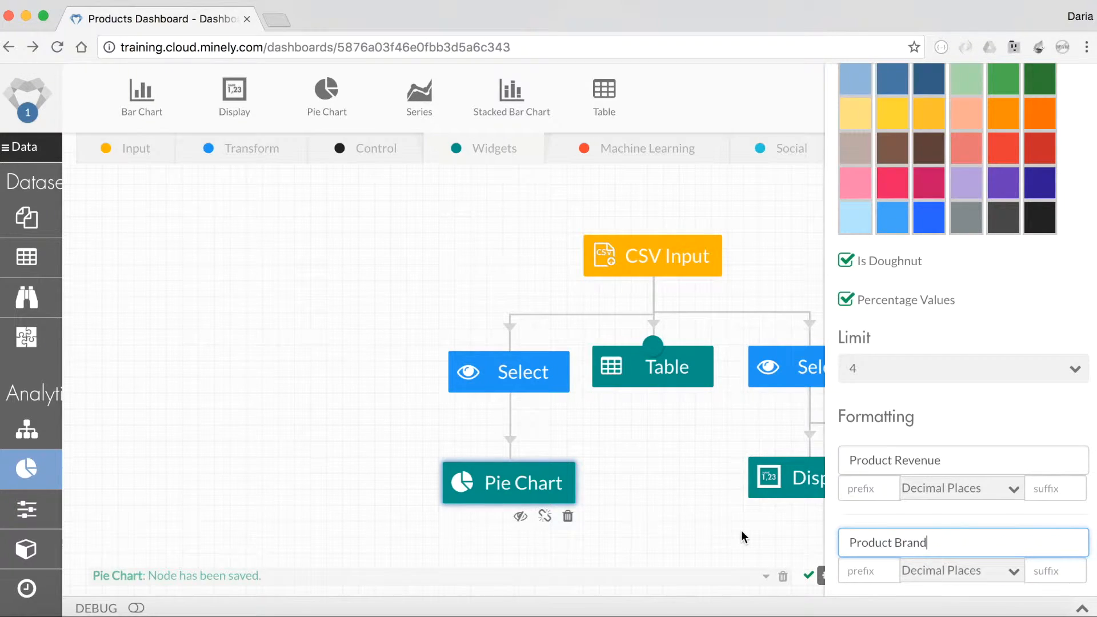
pyautogui.click(741, 531)
# Build the dashboard, examine the rendered Top 4 Brands chart and return to the node editor
pyautogui.click(1020, 581)
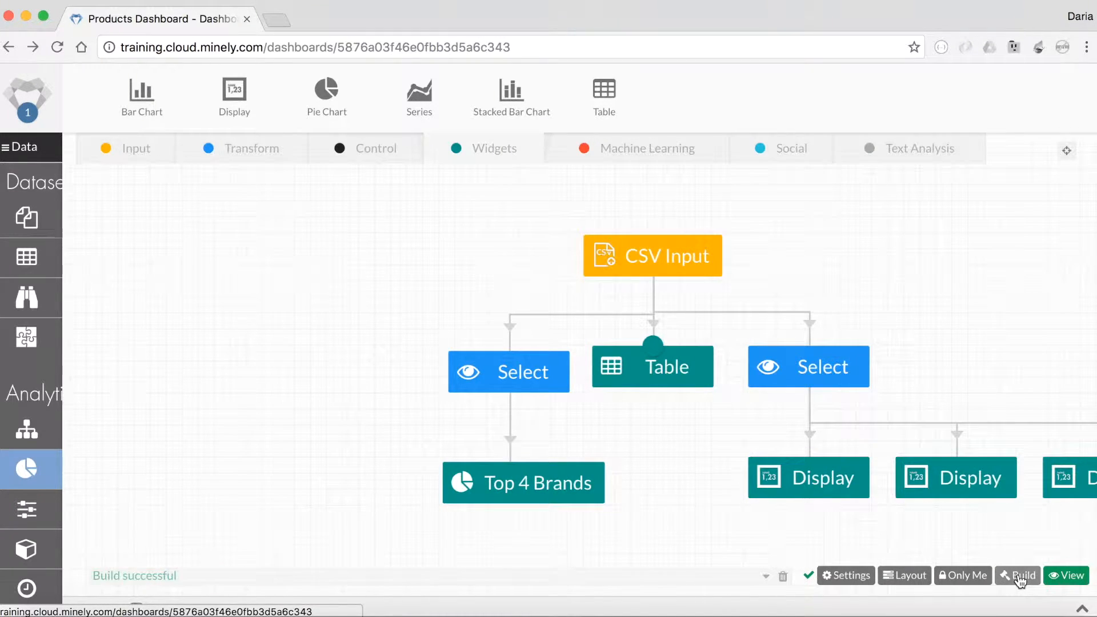
pyautogui.click(1065, 576)
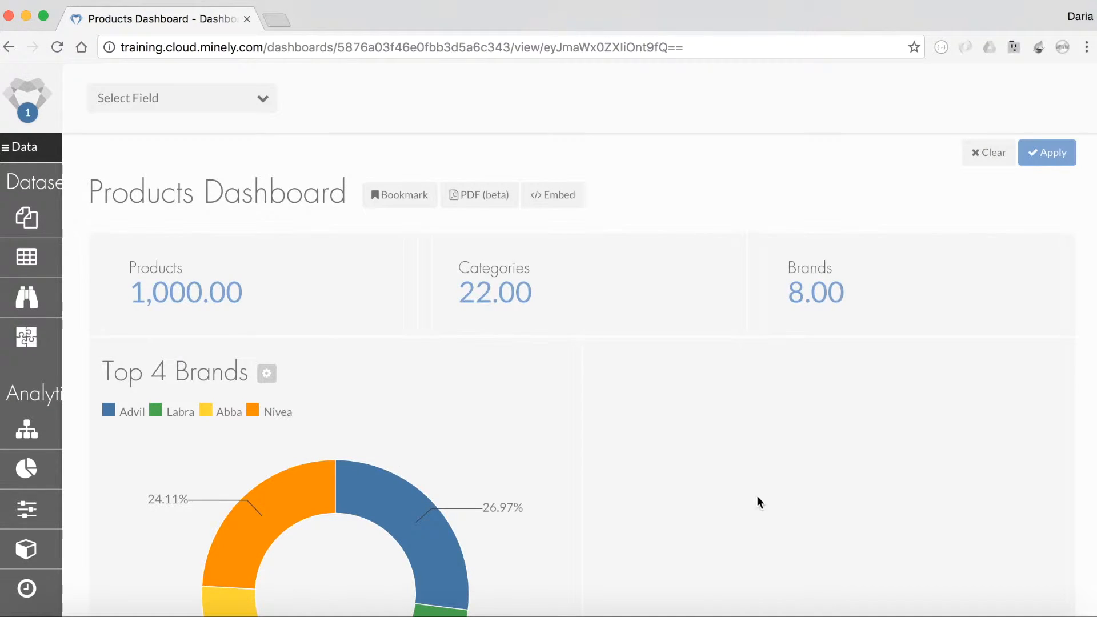
pyautogui.scroll(-5, 544, 431)
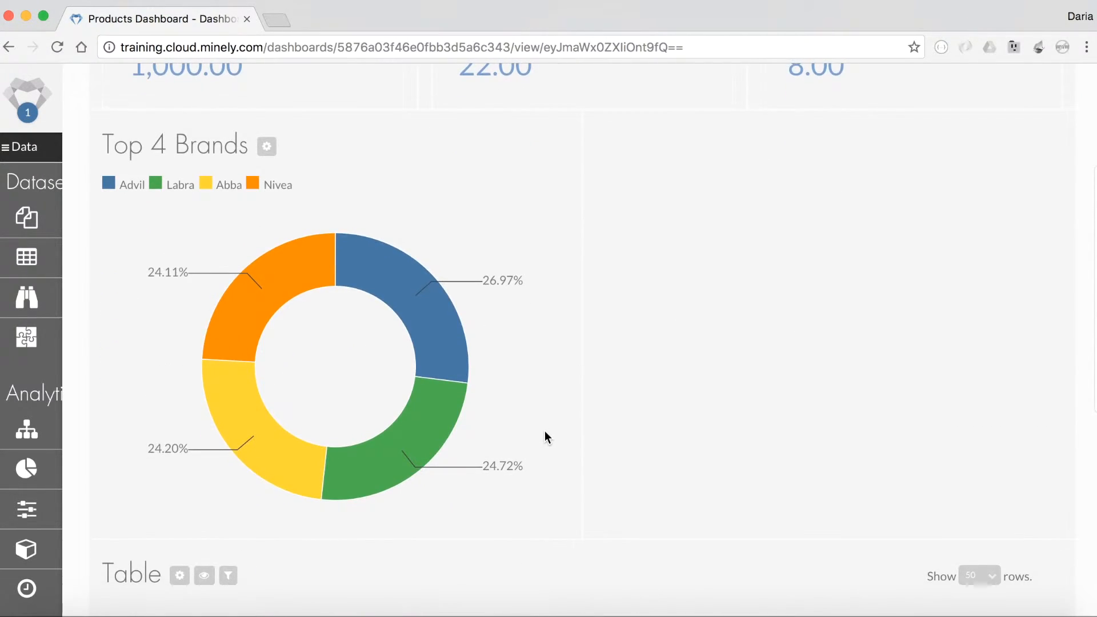
pyautogui.moveTo(301, 260)
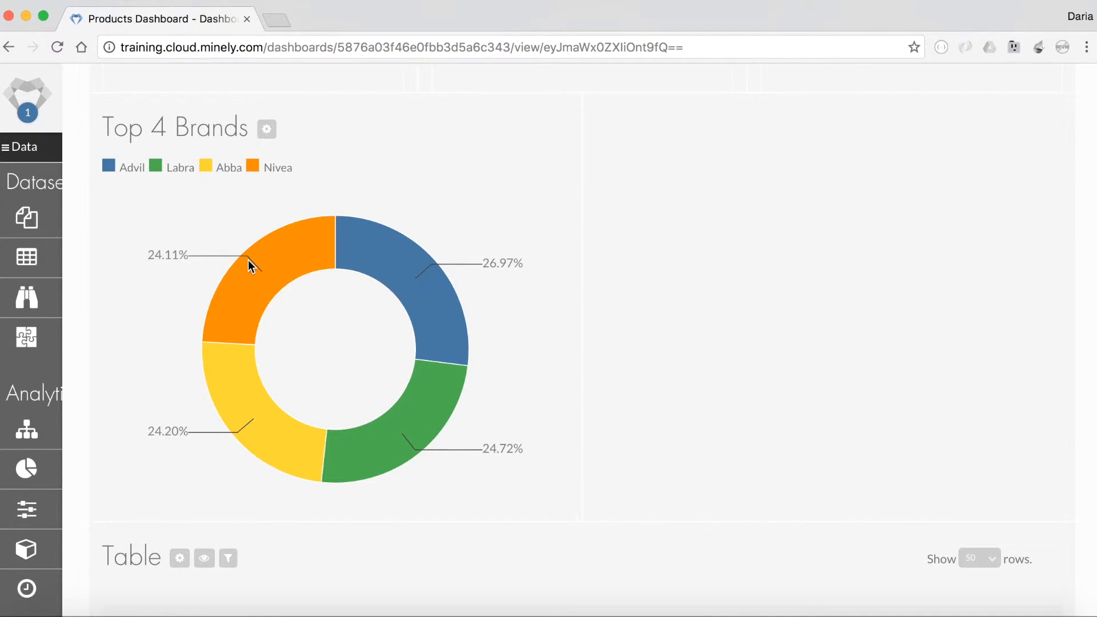
pyautogui.scroll(1, 248, 260)
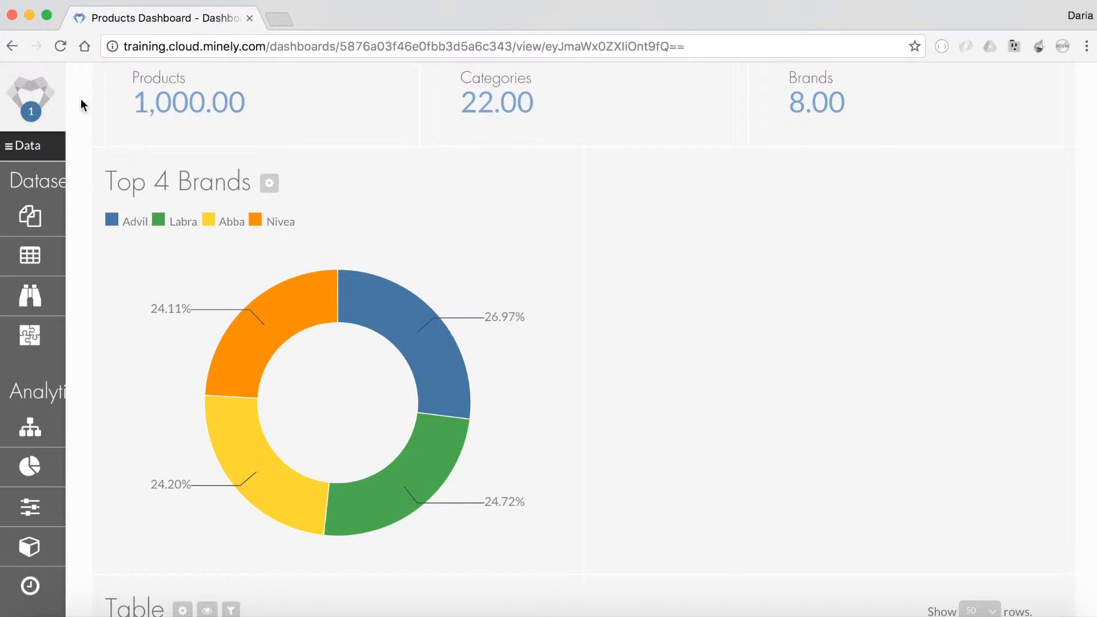
pyautogui.click(12, 46)
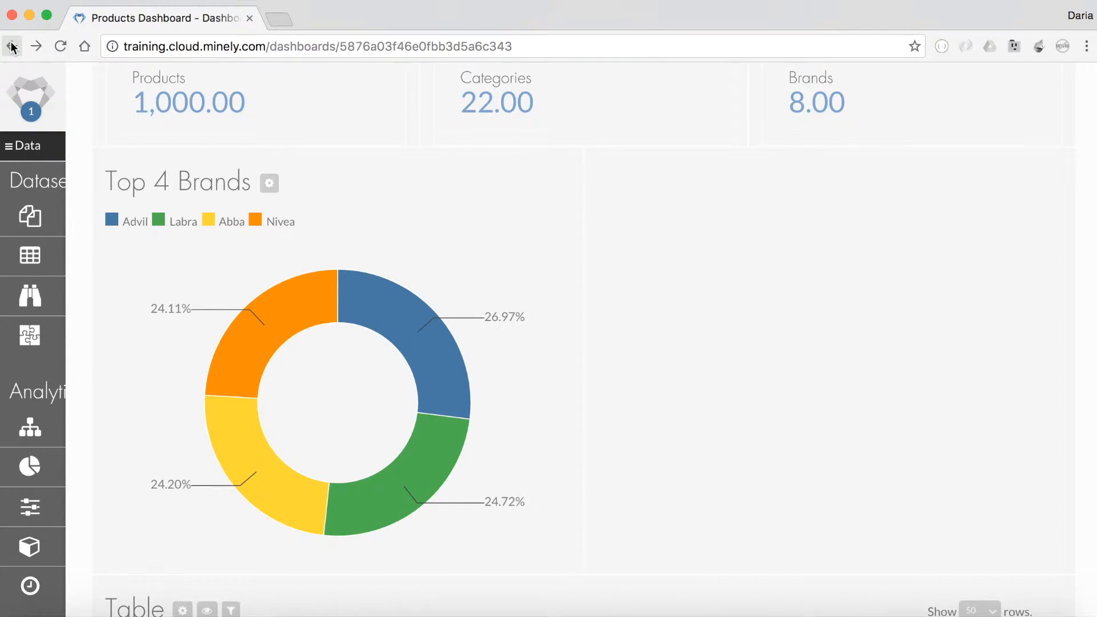
# Enable edit mode and add a third Select node connected to CSV Input, placed left of the other Select nodes
pyautogui.click(636, 86)
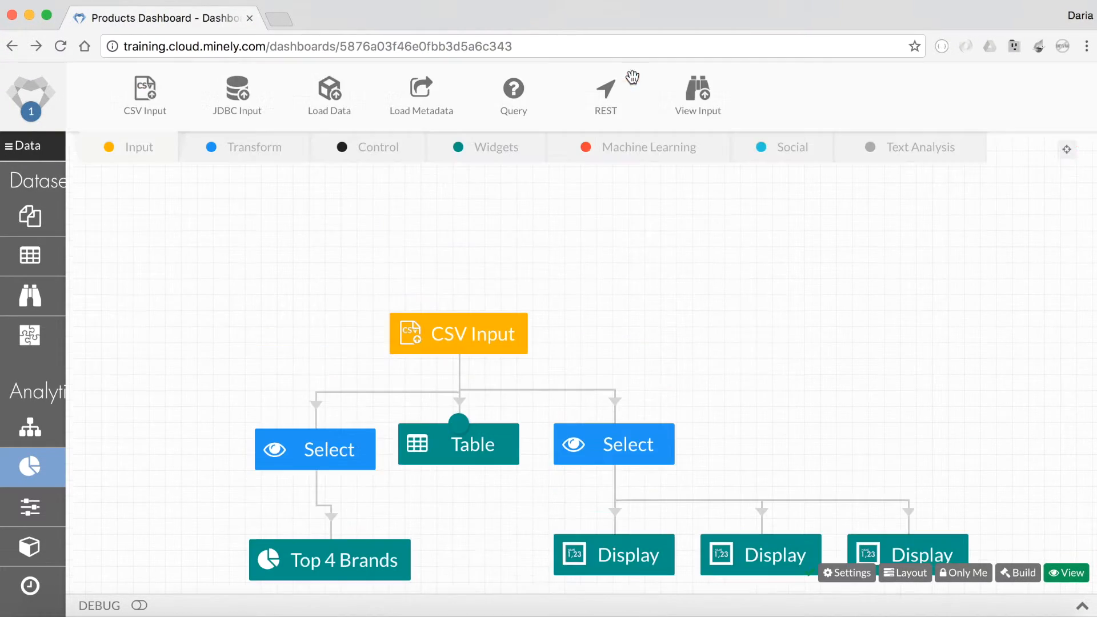
pyautogui.click(249, 154)
pyautogui.moveTo(882, 94); pyautogui.dragTo(564, 277)
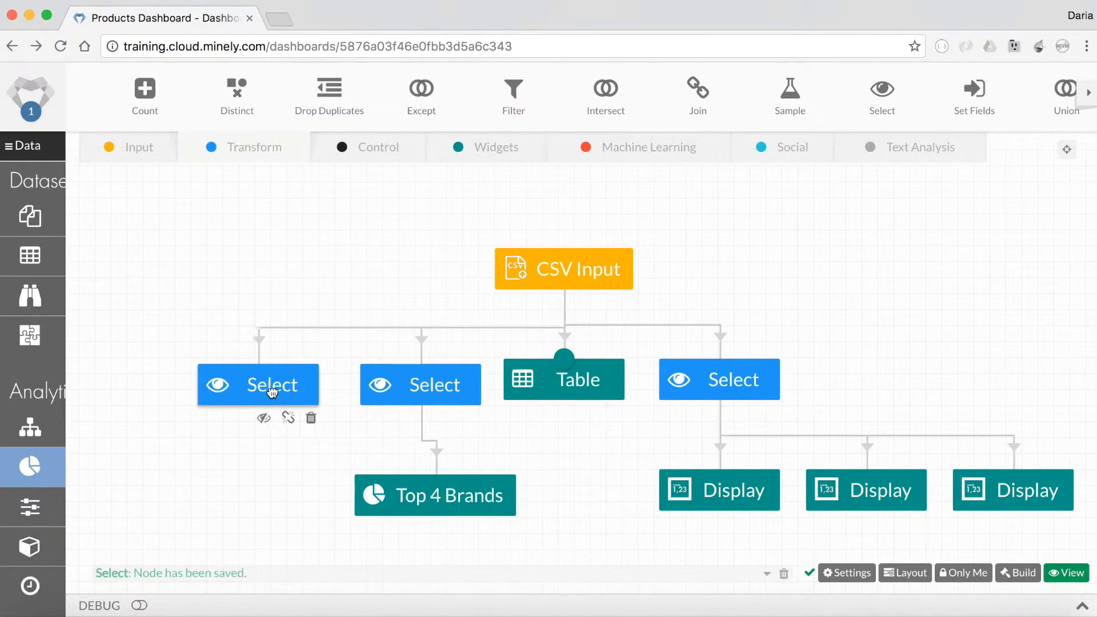
# Add a custom field COUNT(*) with alias product_count to the leftmost Select node and close its settings
pyautogui.click(262, 393)
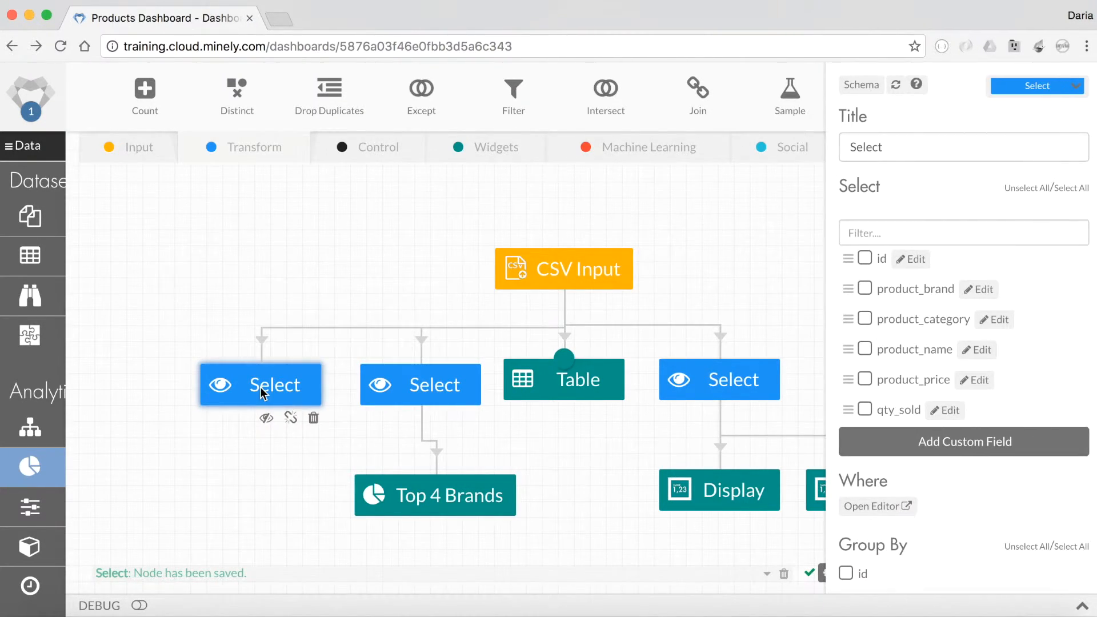
pyautogui.click(925, 446)
pyautogui.scroll(-2, 968, 447)
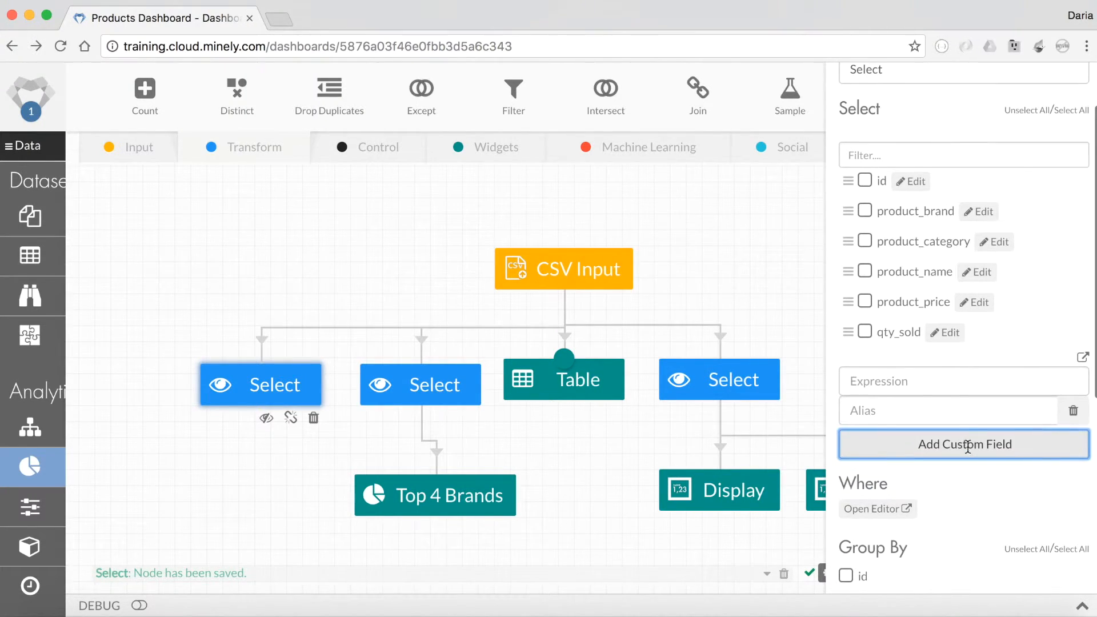
pyautogui.click(950, 379)
pyautogui.write('cou')
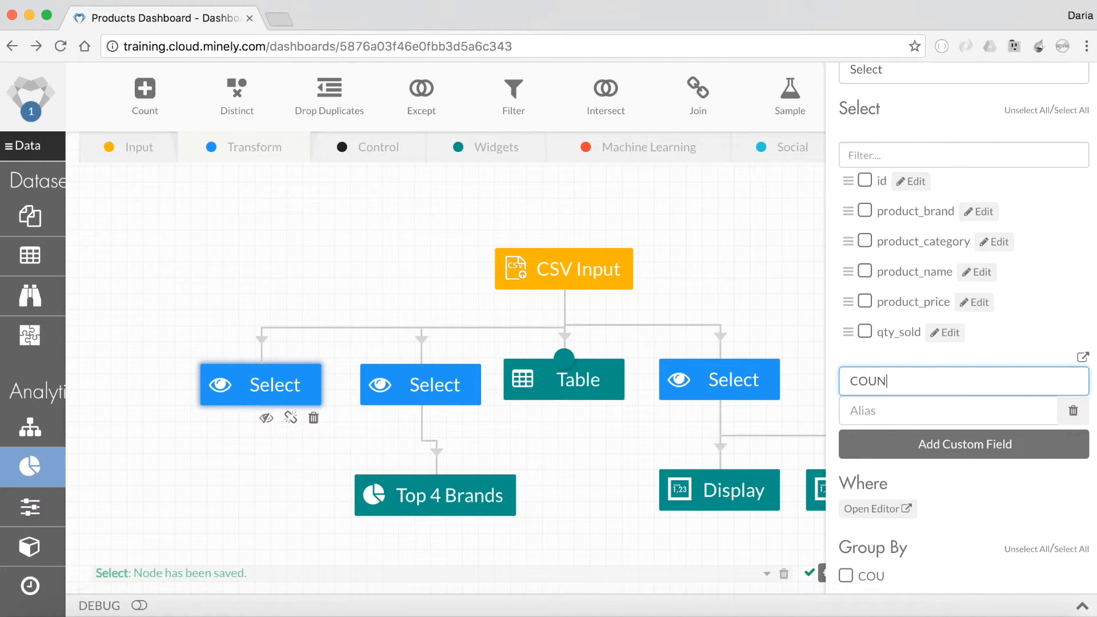
pyautogui.click(938, 413)
pyautogui.write('product_count')
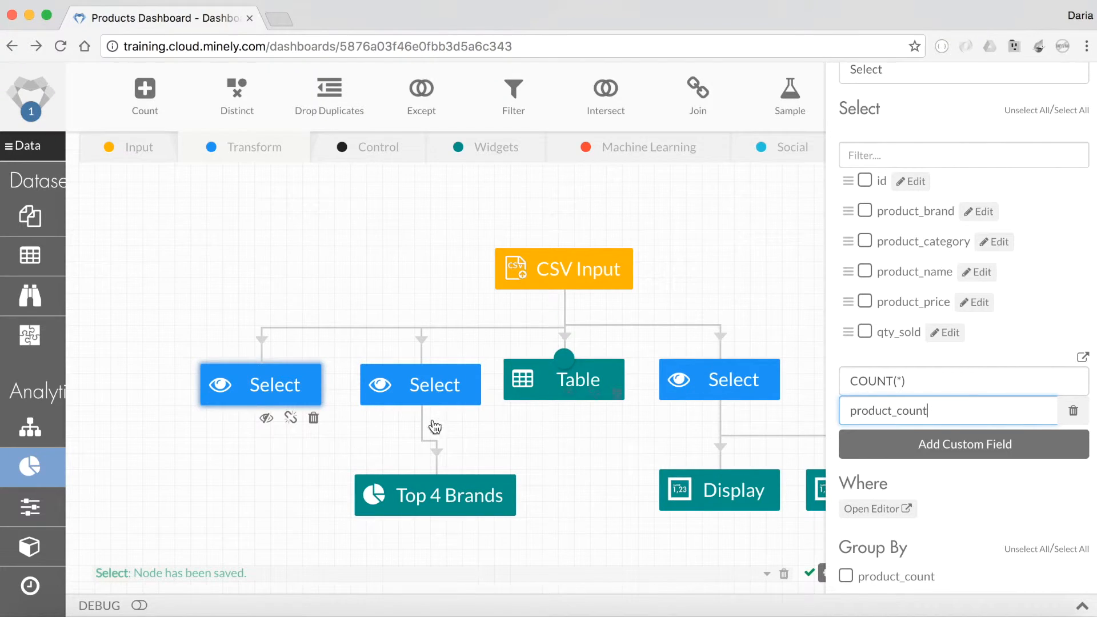
pyautogui.click(279, 456)
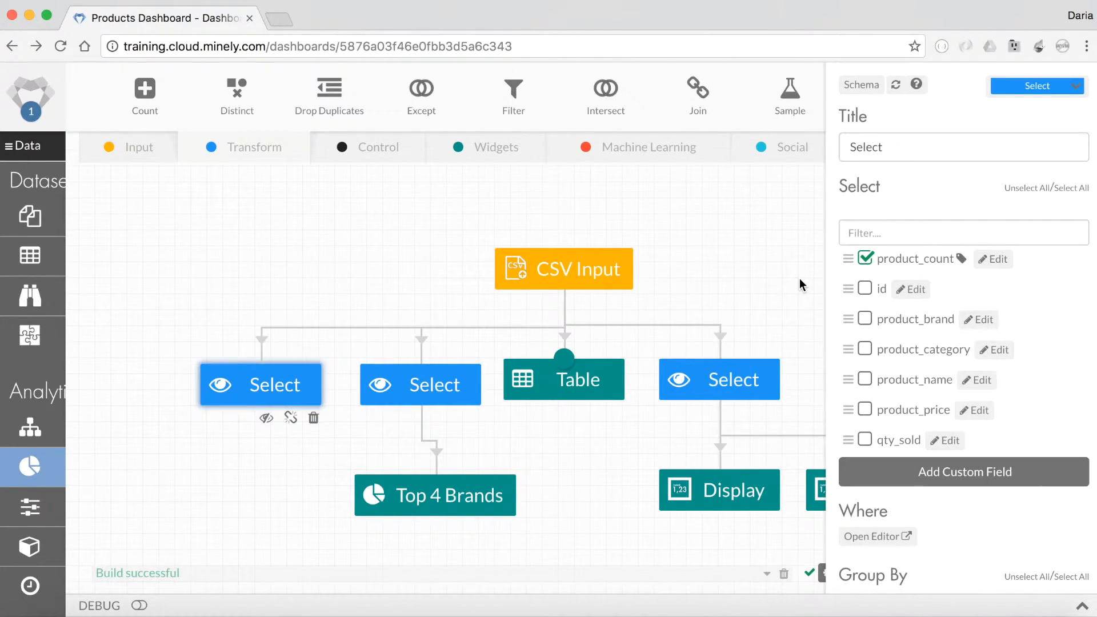
# Include product_category in the leftmost Select node's fields, group by product_category, and close the settings
pyautogui.click(865, 350)
pyautogui.scroll(-5, 877, 394)
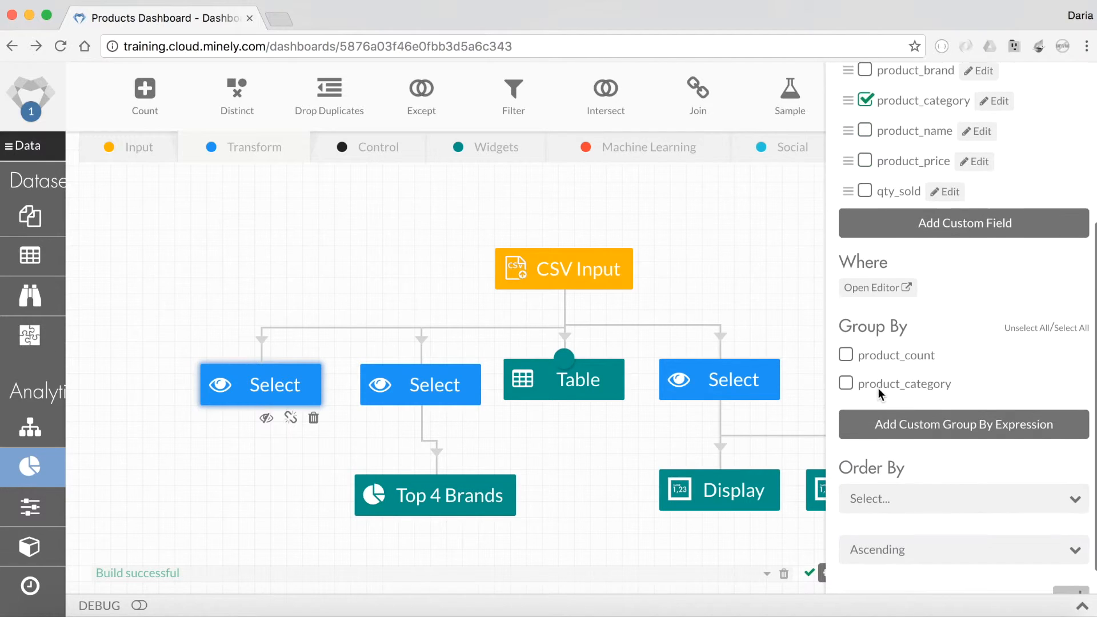
pyautogui.click(846, 315)
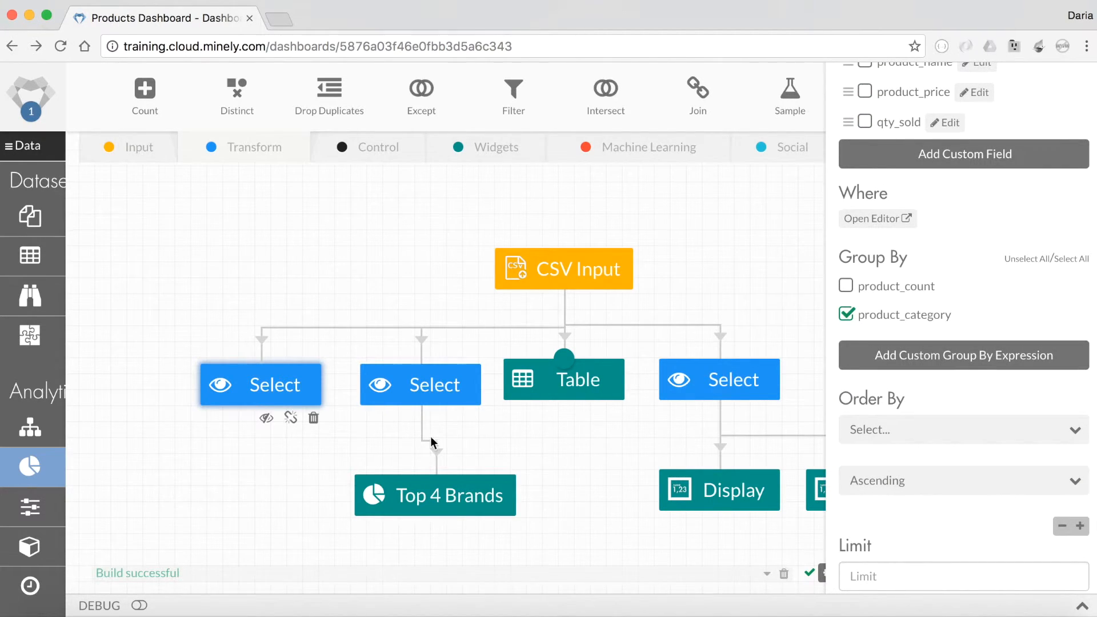
pyautogui.click(278, 459)
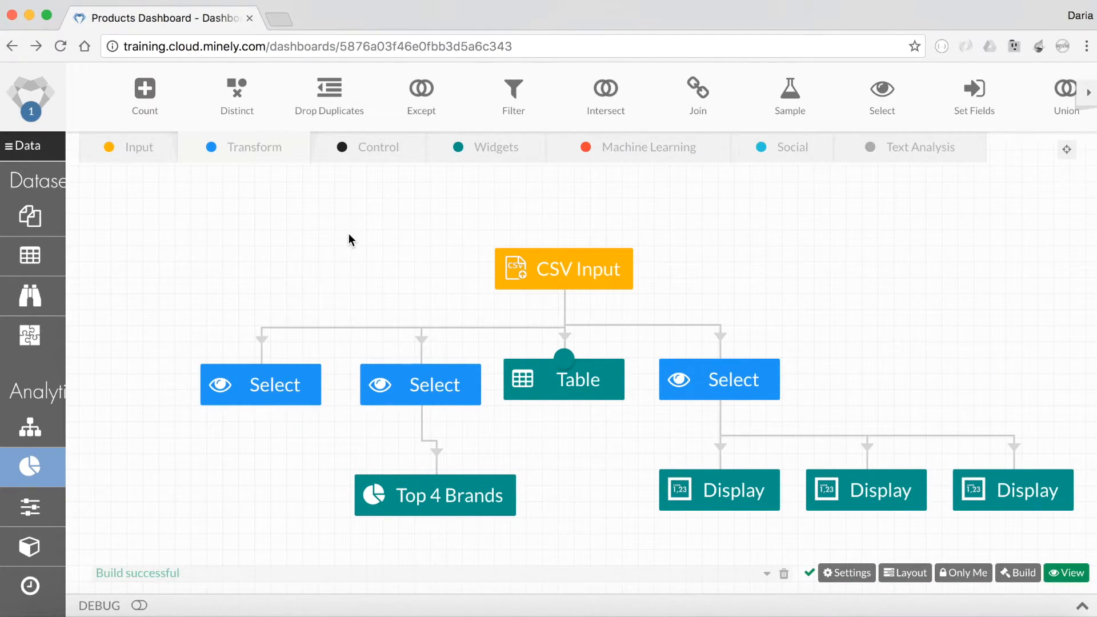
# Add a Bar Chart widget connected below the leftmost Select node, title it Popular Categories, and assign it to layout region 5
pyautogui.click(512, 148)
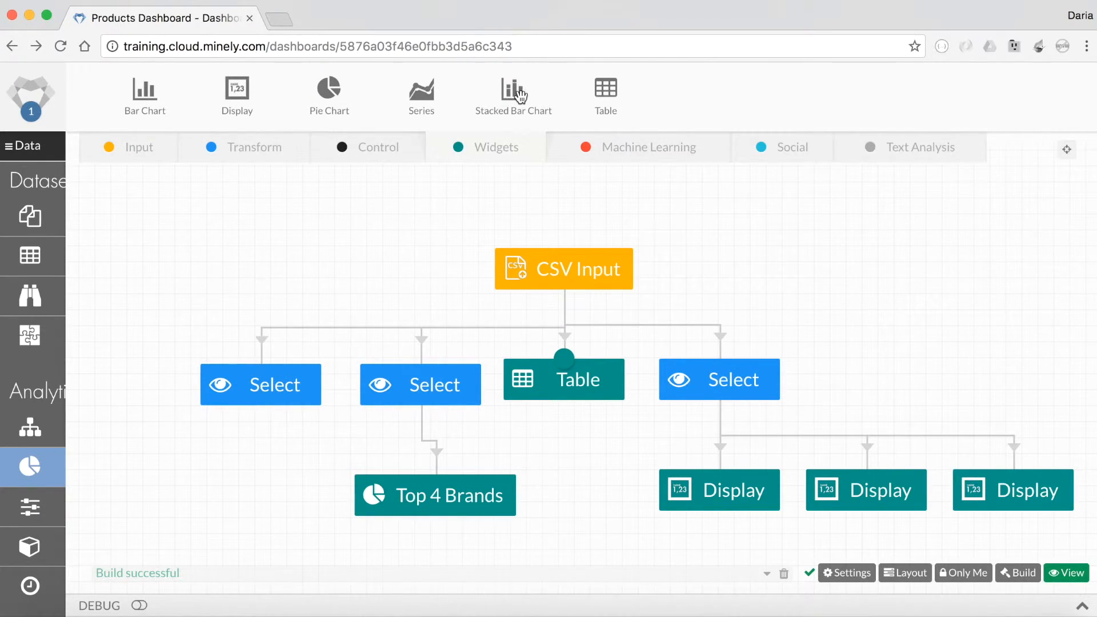
pyautogui.moveTo(144, 91); pyautogui.dragTo(295, 390)
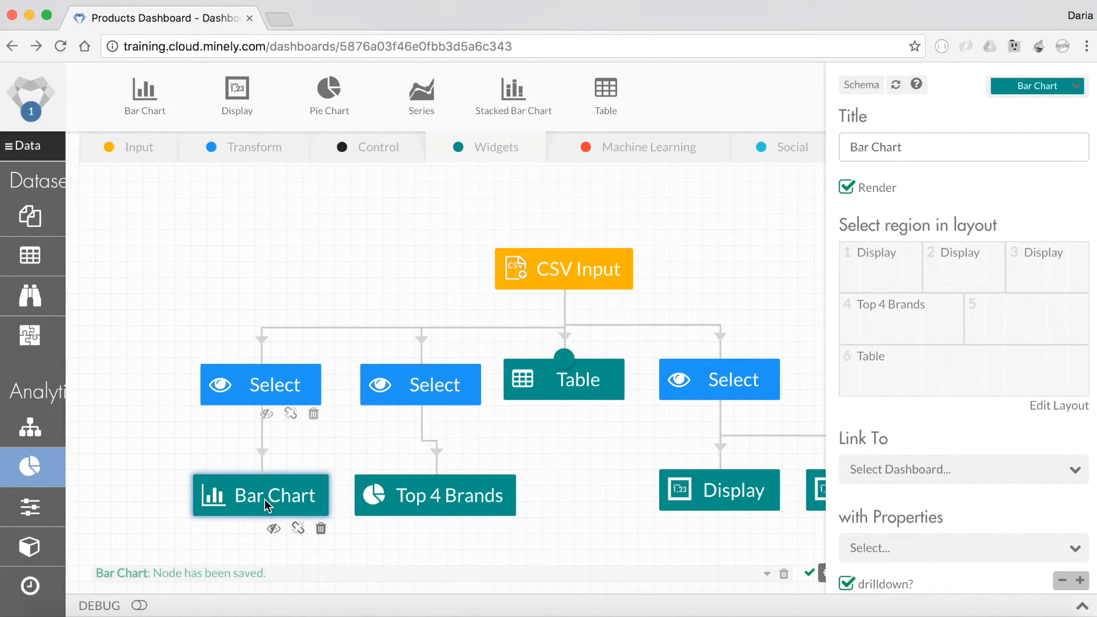
pyautogui.moveTo(912, 148); pyautogui.dragTo(848, 148)
pyautogui.write('Popula')
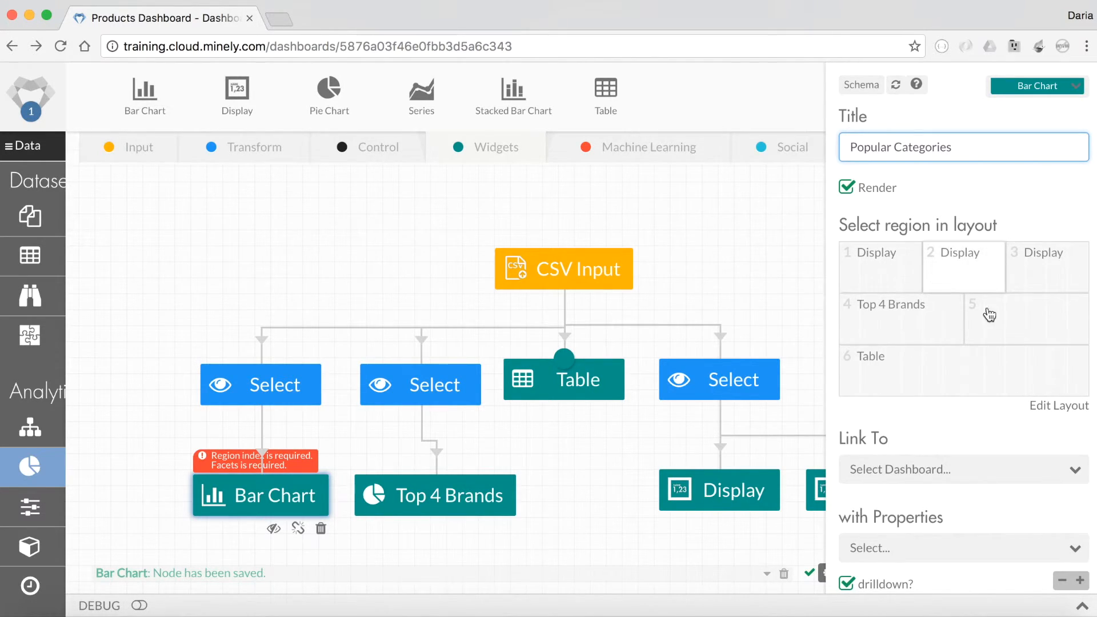
pyautogui.click(1003, 319)
# Set the bar chart's X-axis to product_category and its Y-axis to product_count
pyautogui.scroll(-5, 1004, 321)
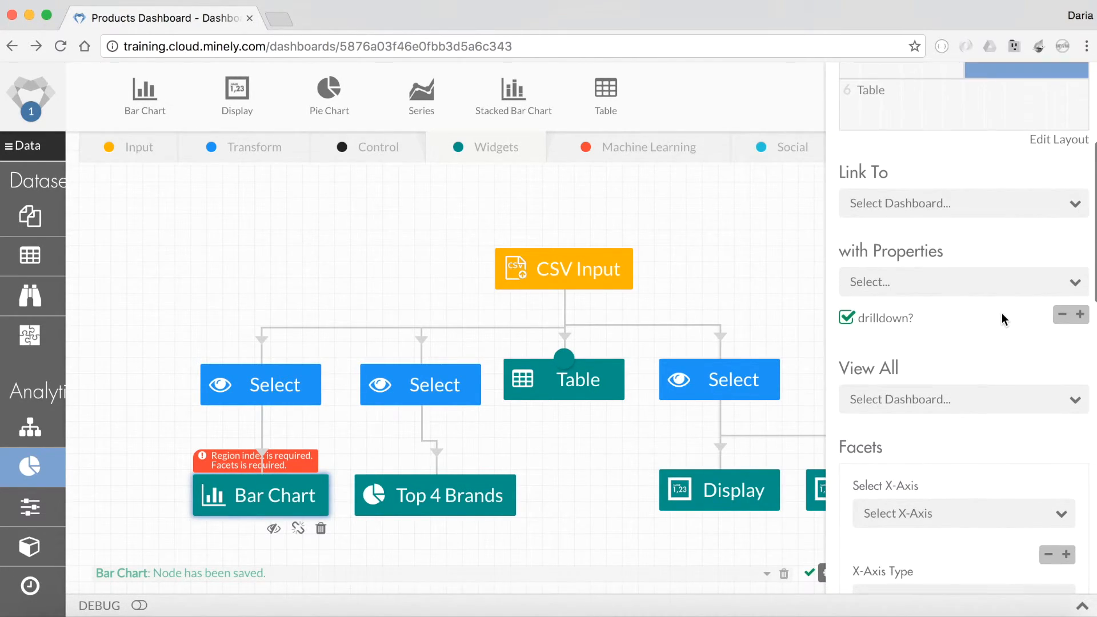
pyautogui.scroll(-3, 1004, 322)
pyautogui.scroll(-3, 1002, 319)
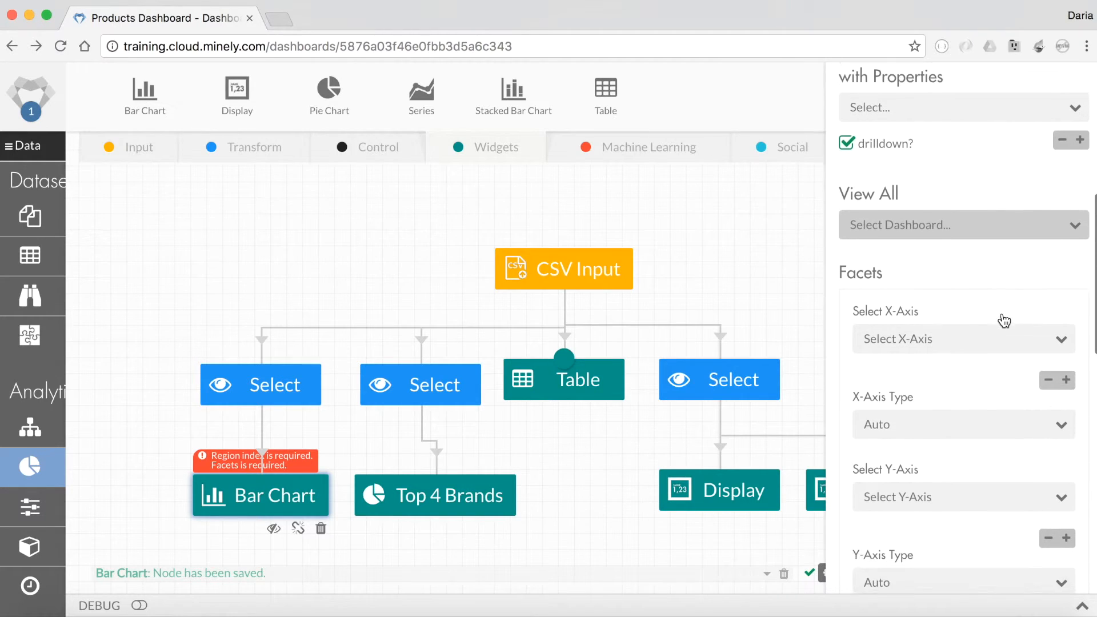
pyautogui.click(974, 268)
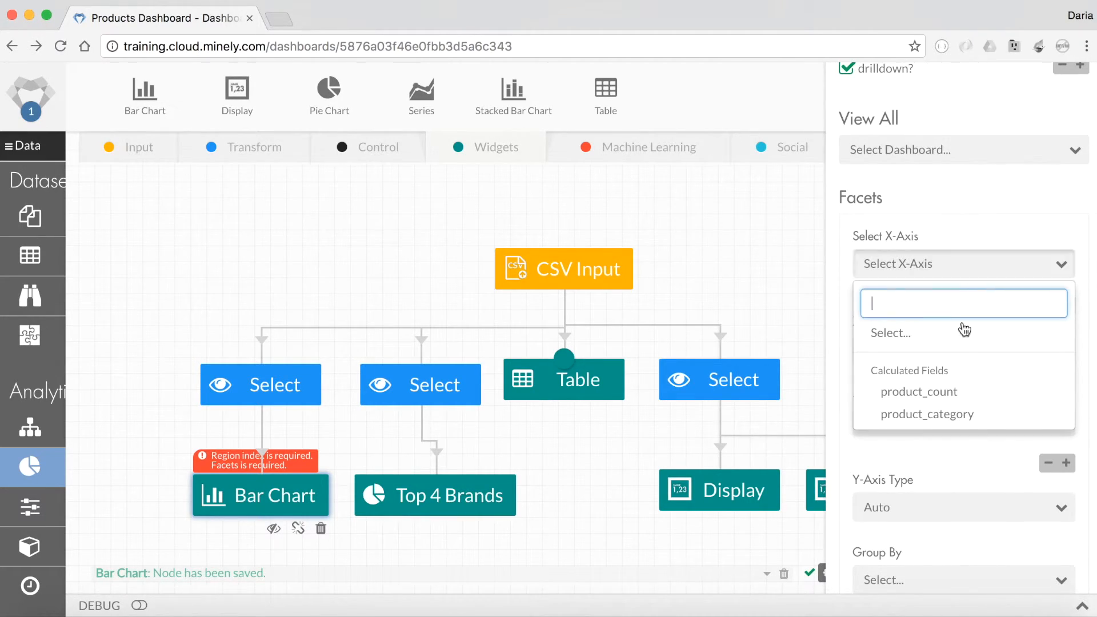
pyautogui.click(967, 415)
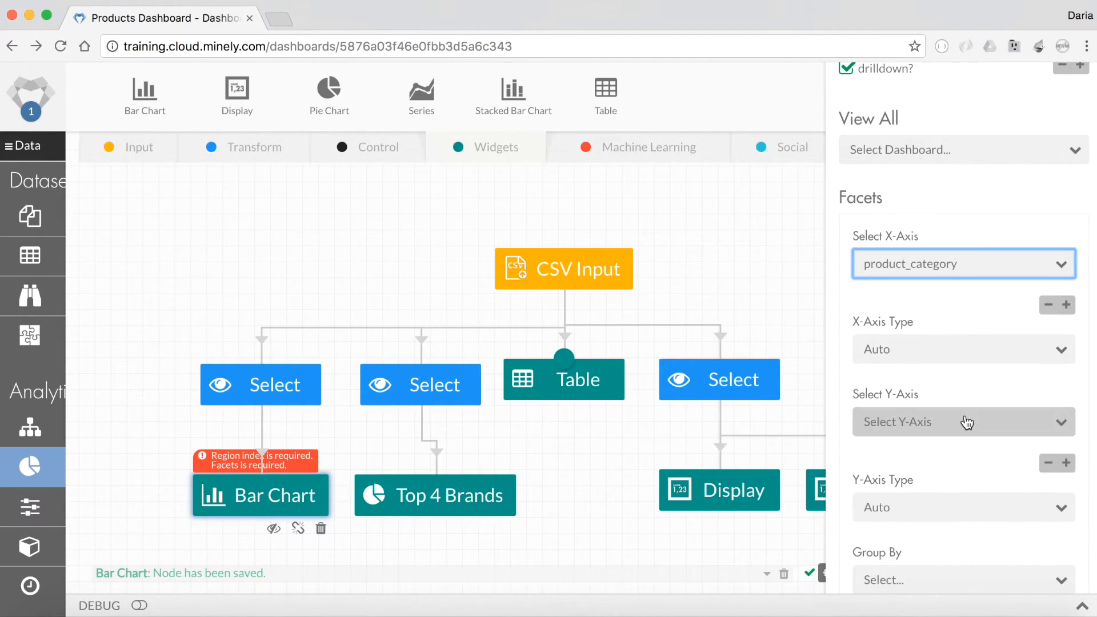
pyautogui.scroll(-2, 966, 366)
pyautogui.click(963, 314)
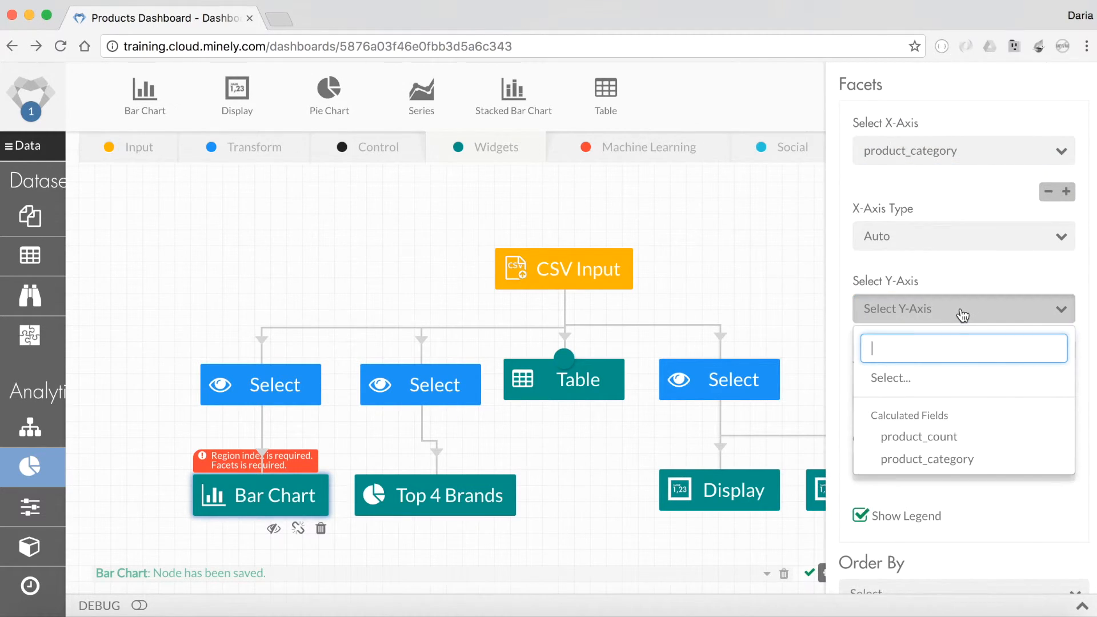
pyautogui.click(946, 438)
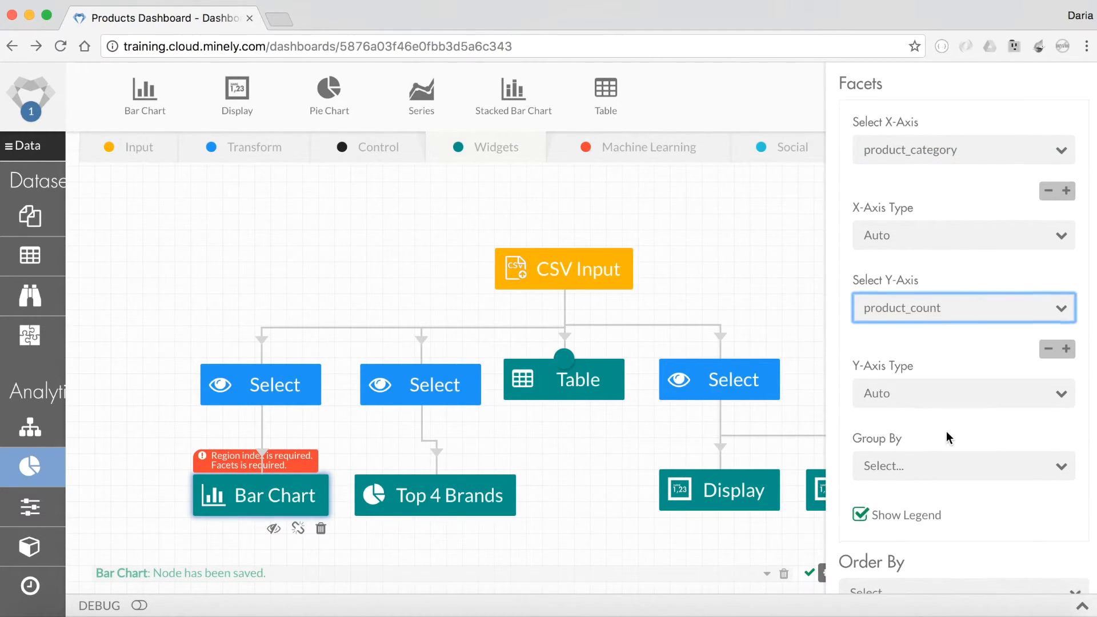
# Order the bar chart by product_count in Descending order and set its limit to 5
pyautogui.scroll(-3, 948, 436)
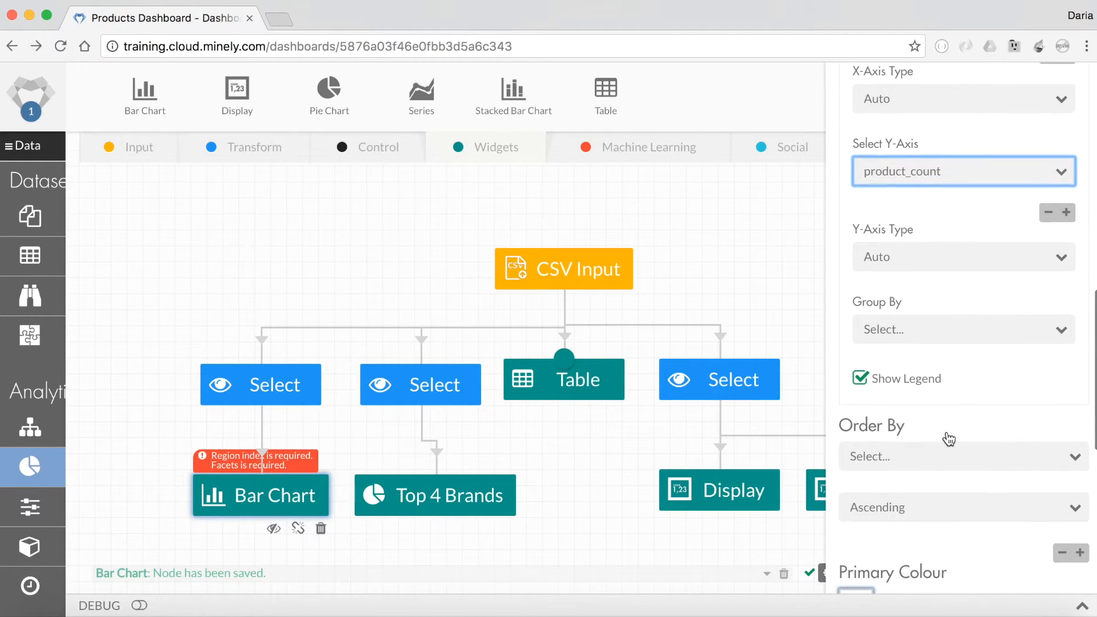
pyautogui.scroll(-3, 949, 440)
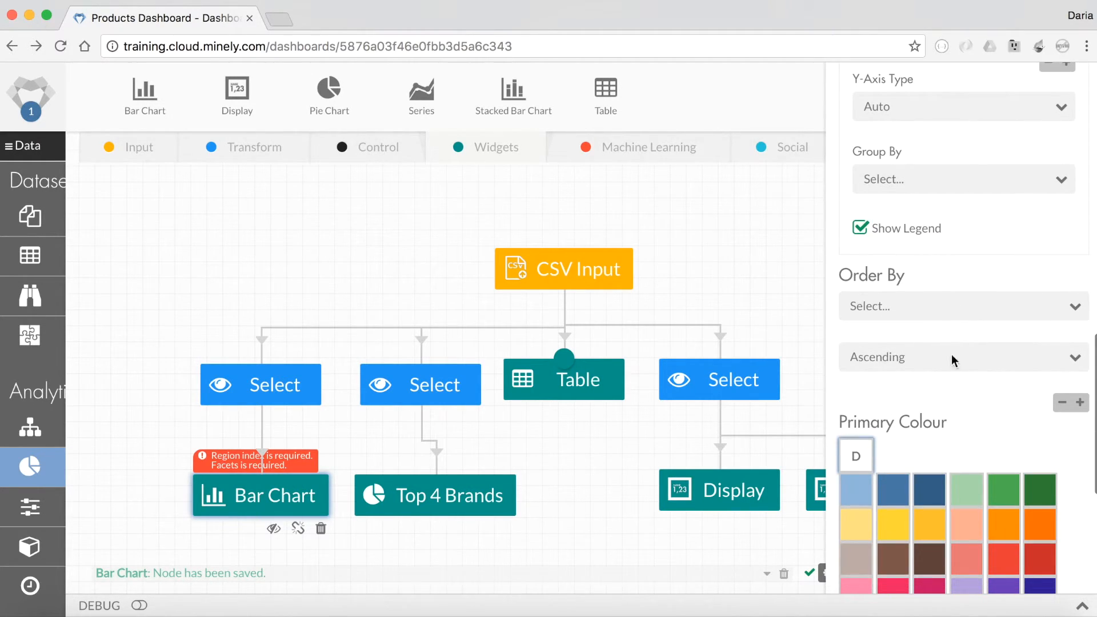
pyautogui.click(951, 307)
pyautogui.click(929, 396)
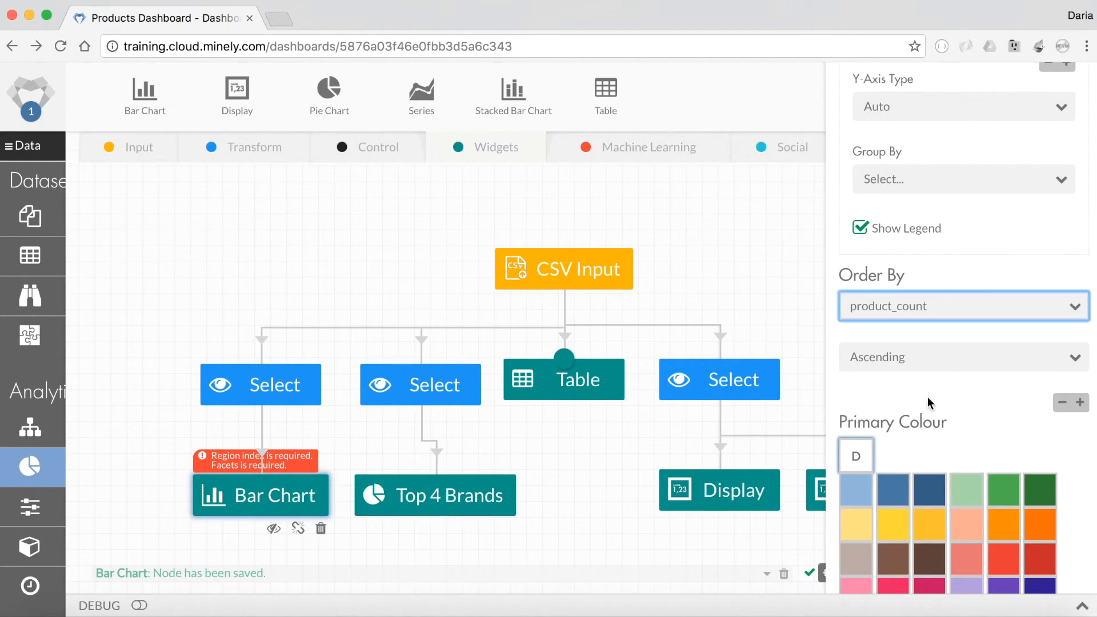
pyautogui.click(960, 357)
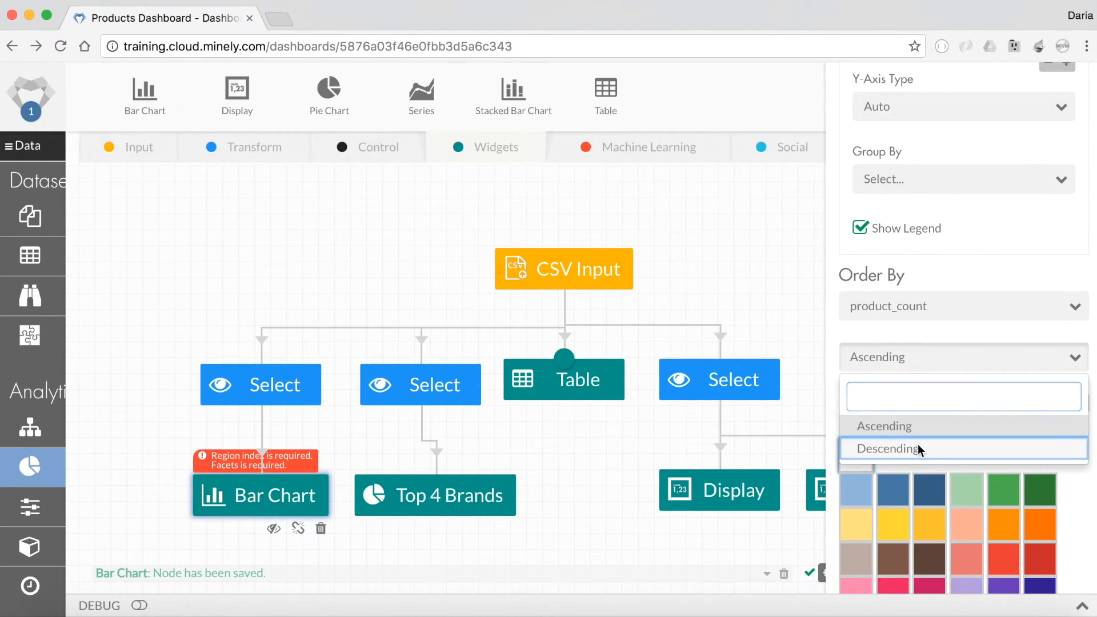
pyautogui.click(918, 449)
pyautogui.scroll(-10, 983, 429)
pyautogui.scroll(-3, 984, 429)
pyautogui.click(946, 389)
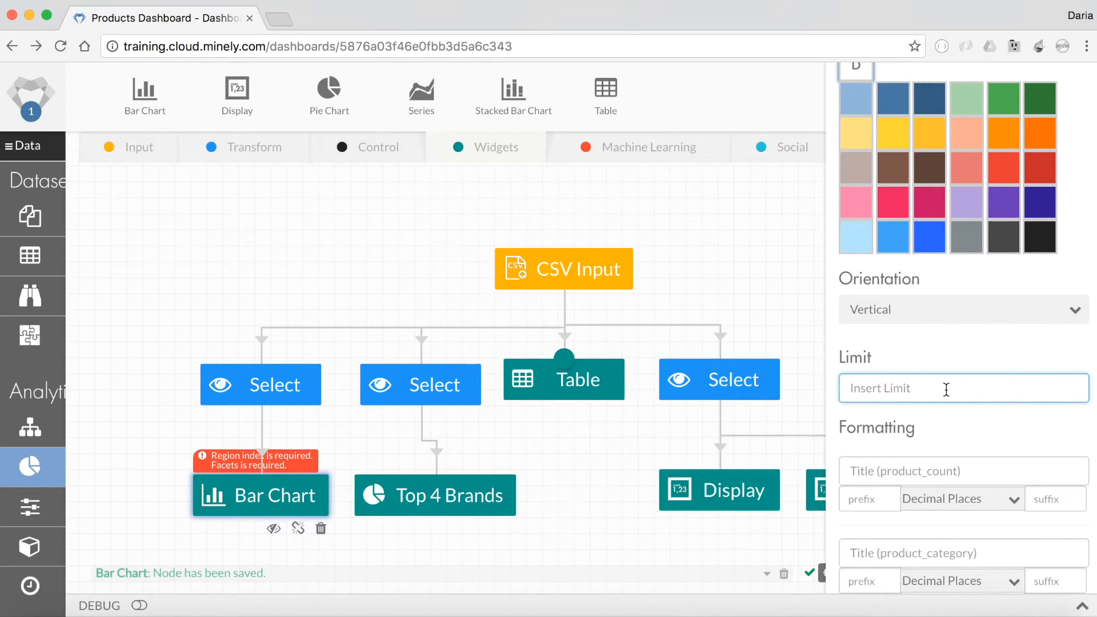
pyautogui.write('5')
# Title the product_count field Count and the product_category field Product Category in the chart's formatting, and close the settings
pyautogui.scroll(-1, 944, 409)
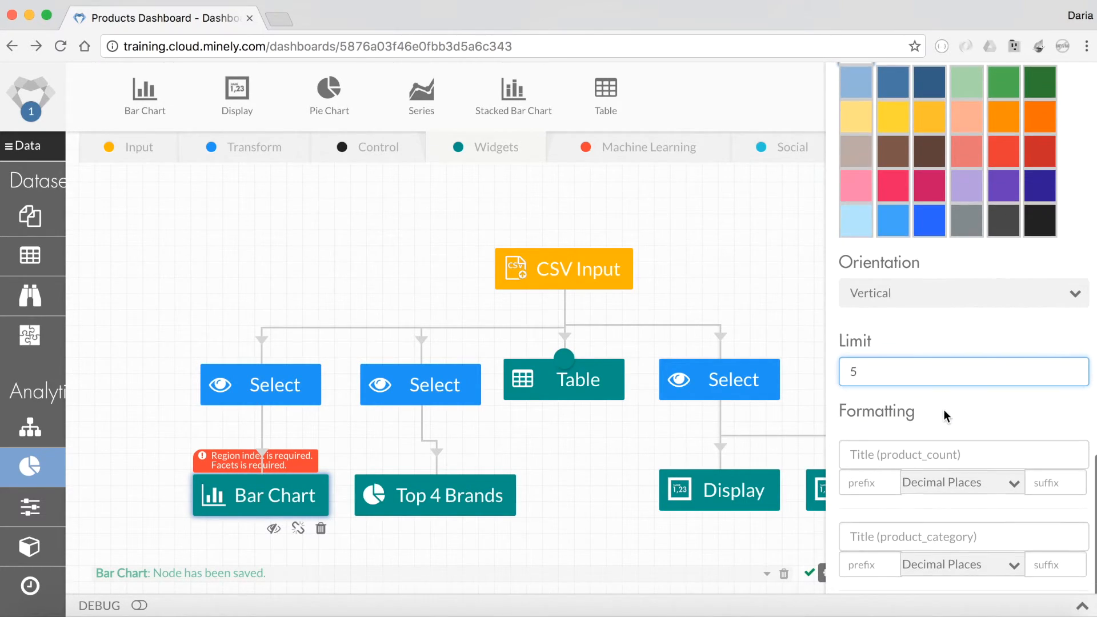
pyautogui.click(916, 454)
pyautogui.write('Count')
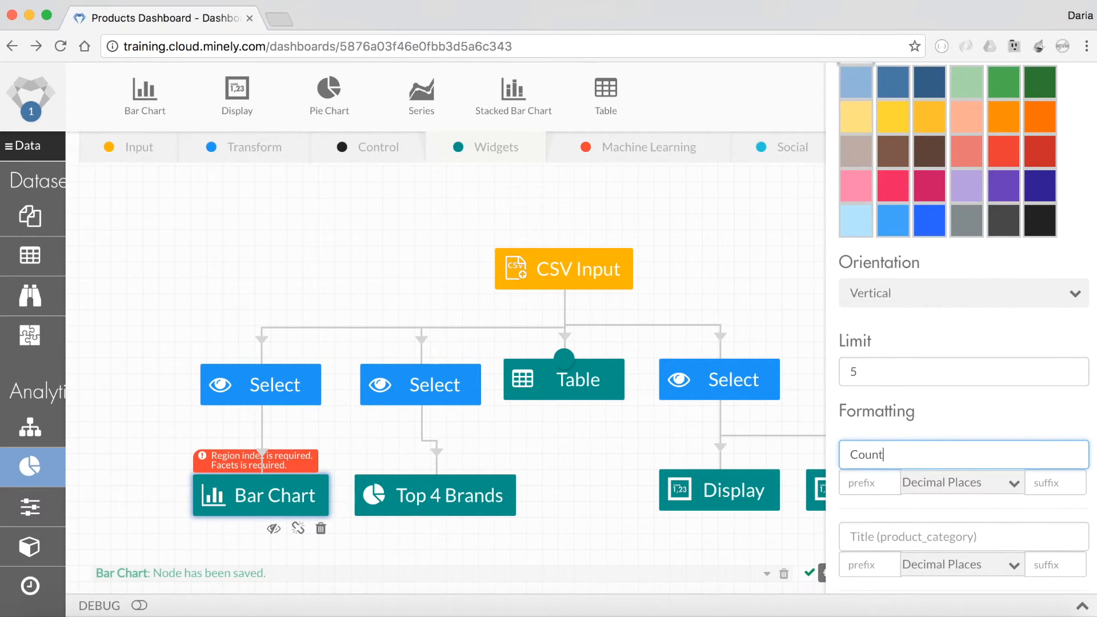
pyautogui.click(926, 536)
pyautogui.write('Product Category')
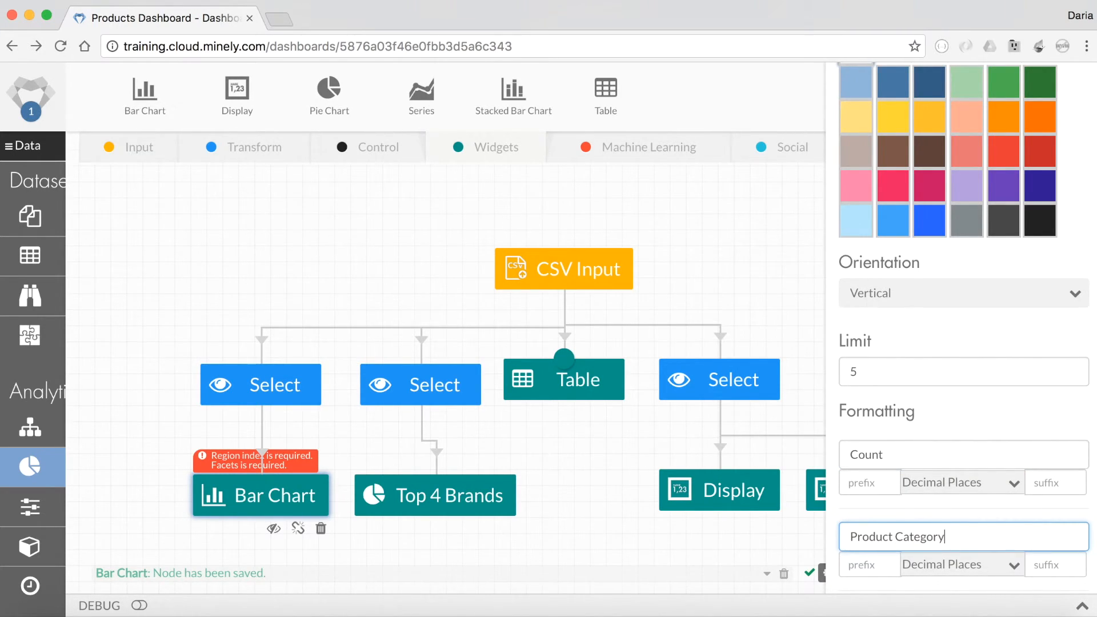
pyautogui.click(577, 447)
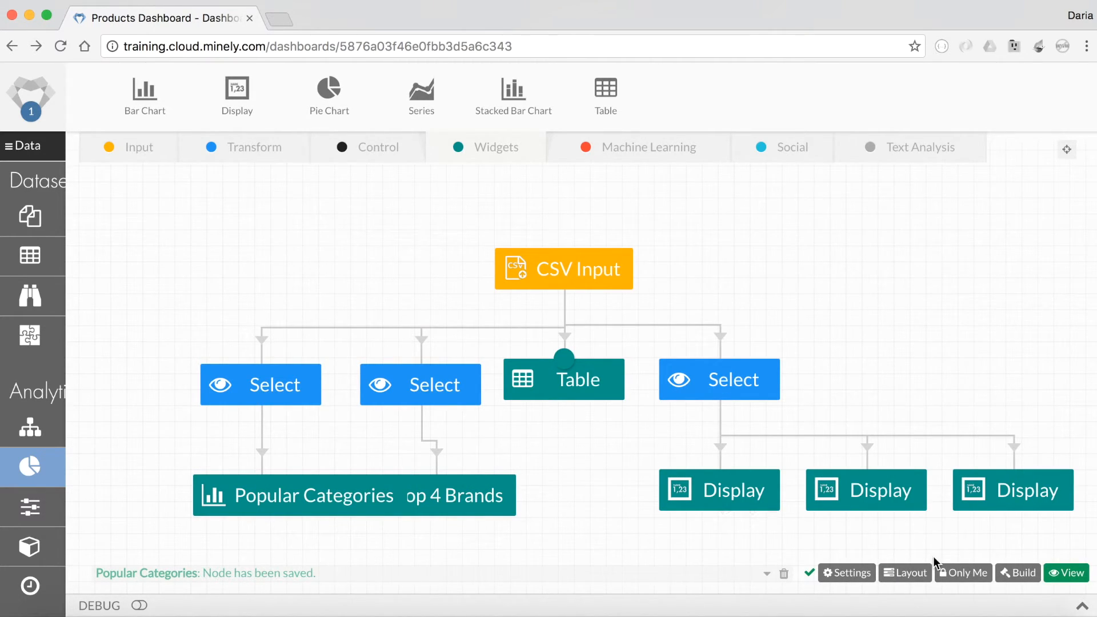
# Build the dashboard, open its rendered view, and examine the Popular Categories chart and the product table
pyautogui.click(1018, 572)
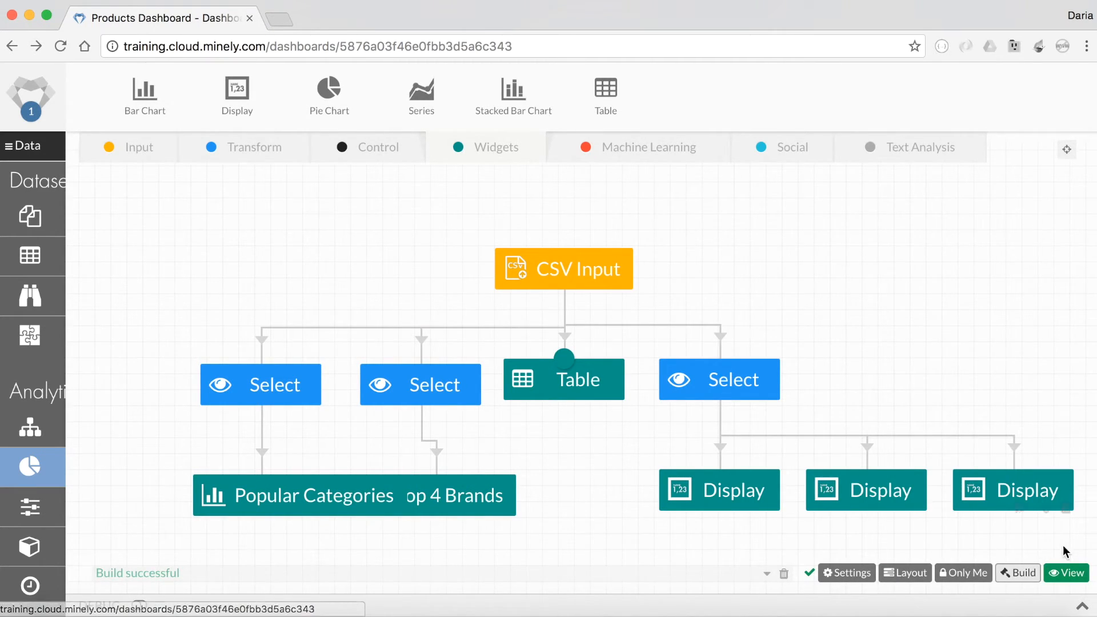
pyautogui.click(1066, 574)
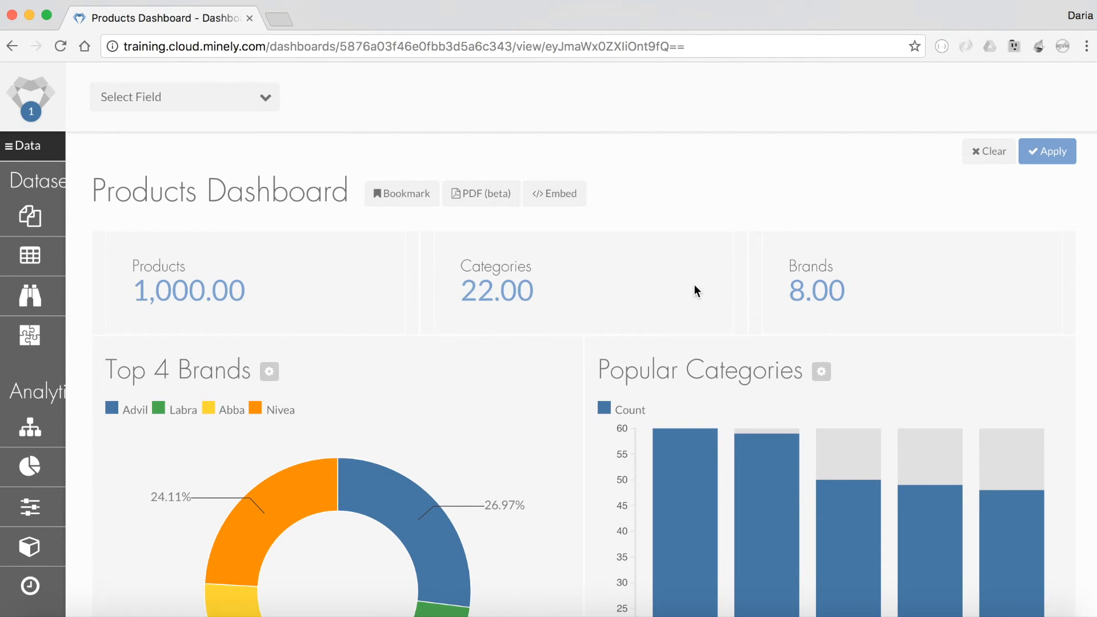
pyautogui.scroll(-5, 611, 354)
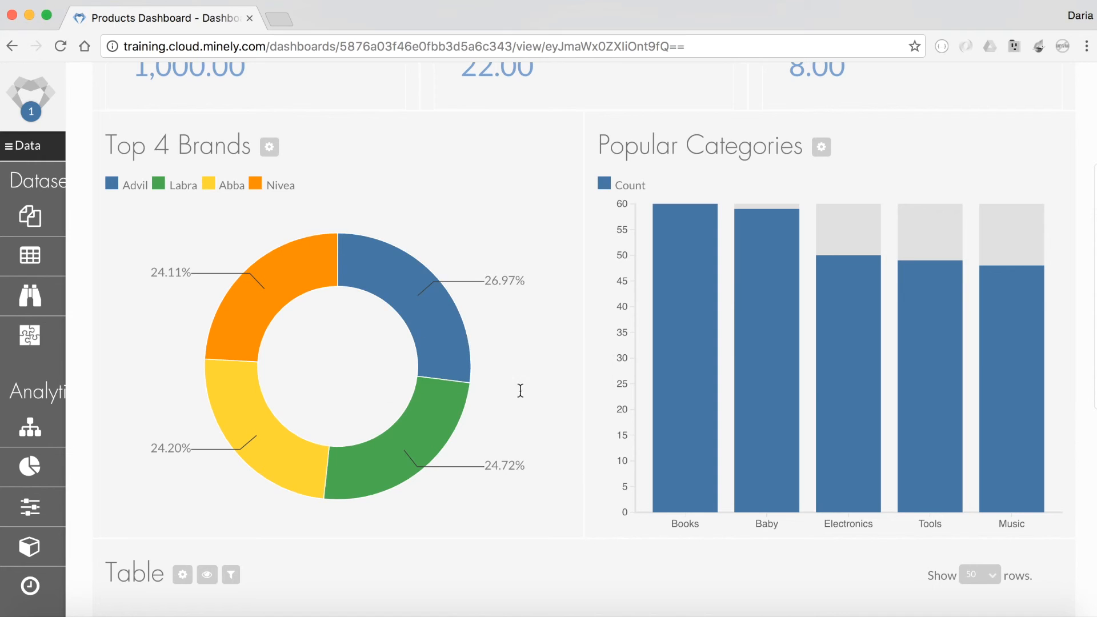
pyautogui.scroll(-1, 525, 398)
pyautogui.scroll(-1, 525, 392)
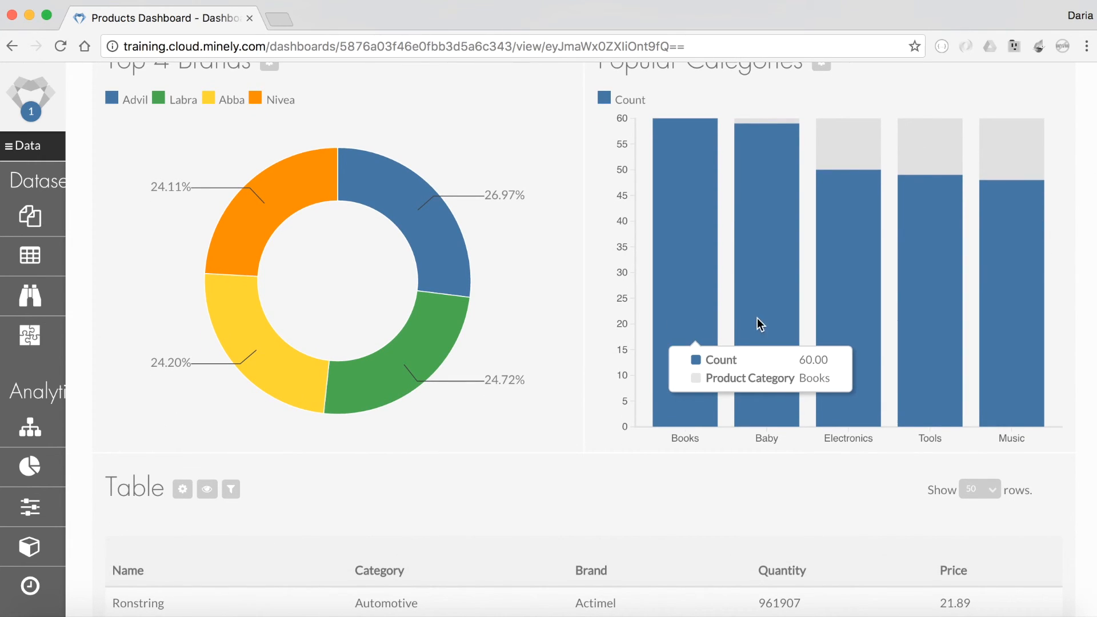
pyautogui.scroll(-7, 763, 318)
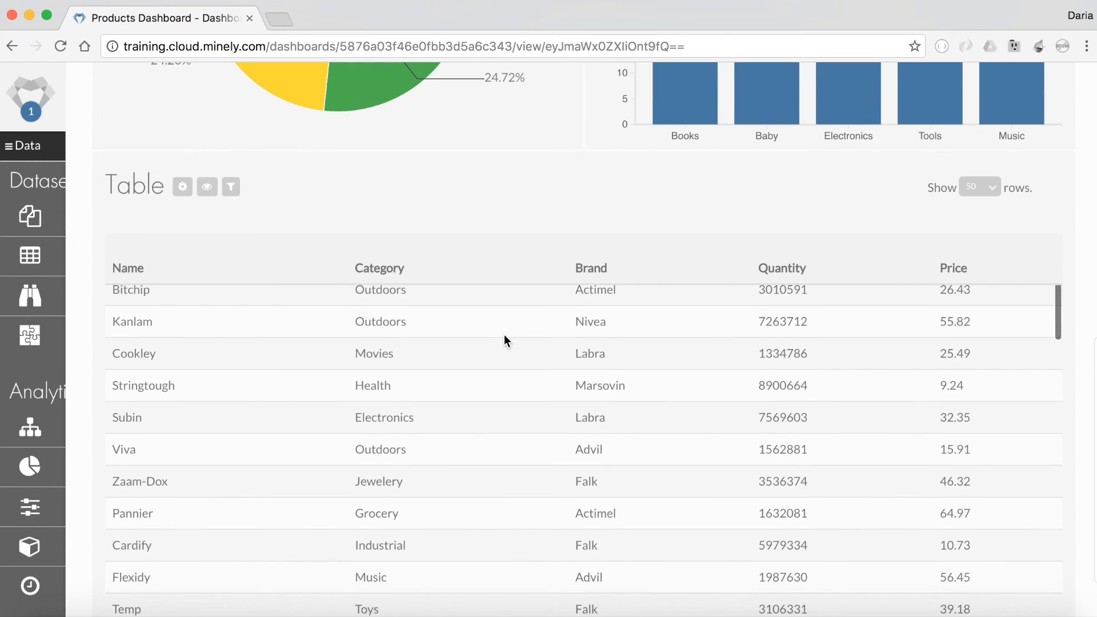
pyautogui.scroll(-8, 478, 382)
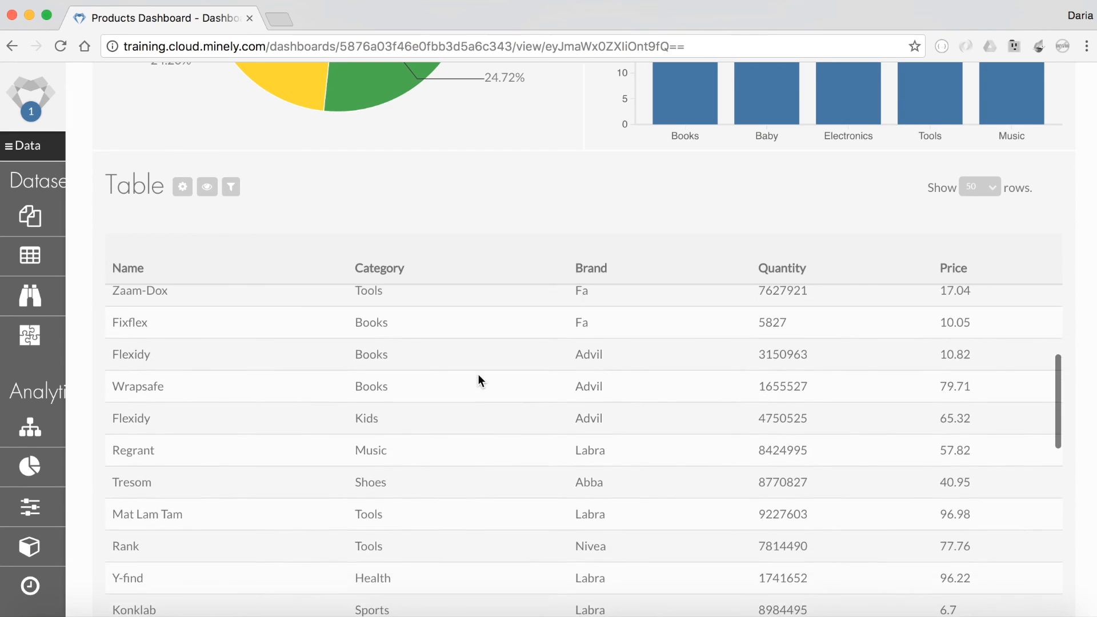
pyautogui.scroll(6, 478, 380)
pyautogui.scroll(8, 479, 381)
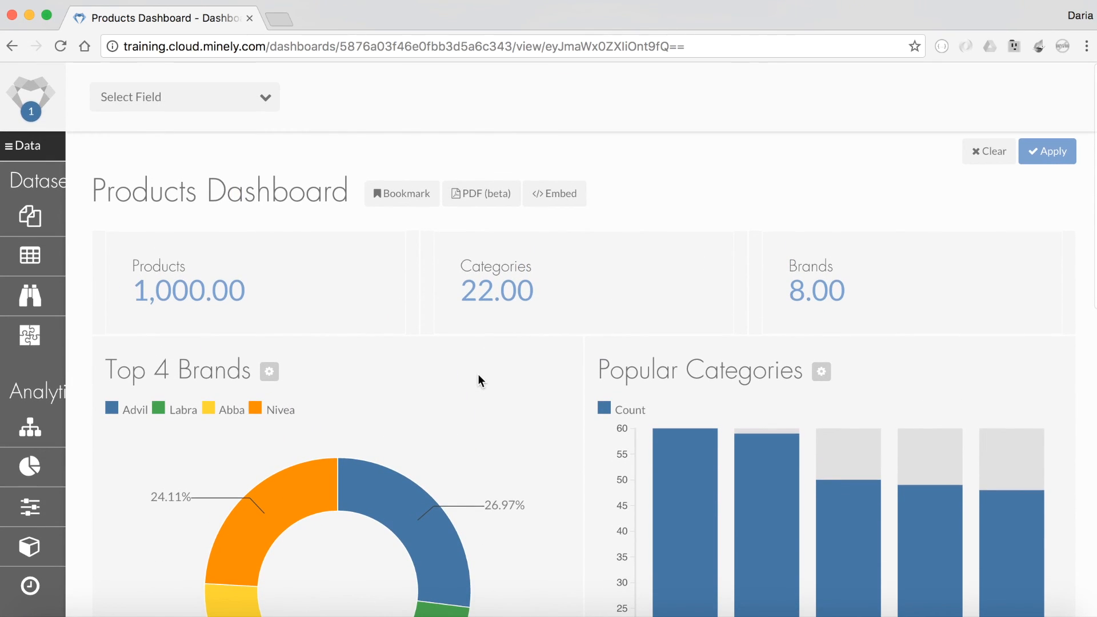